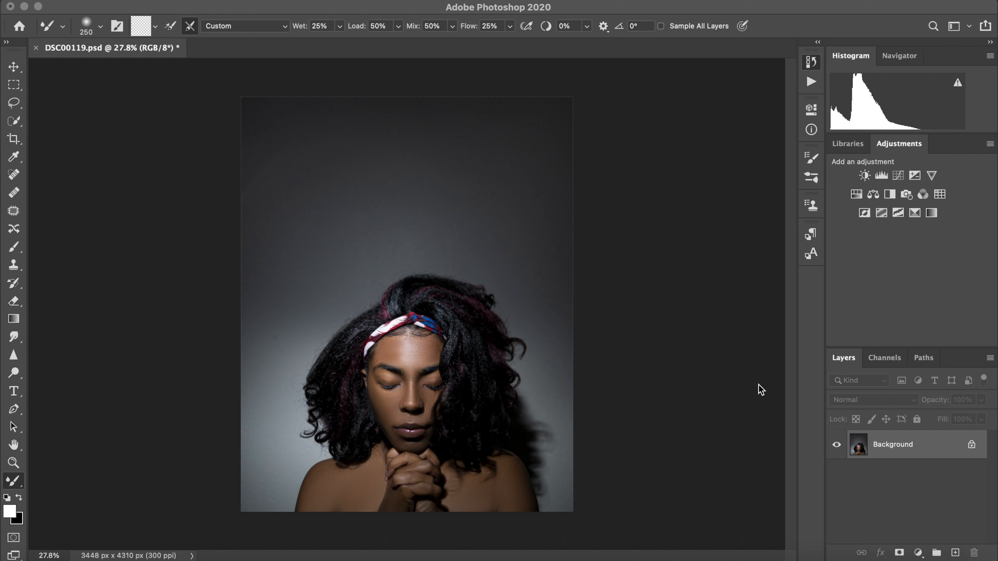
- Duplicate the Background layer and select the woman on the copy with Select Subject
left_click(939, 459)
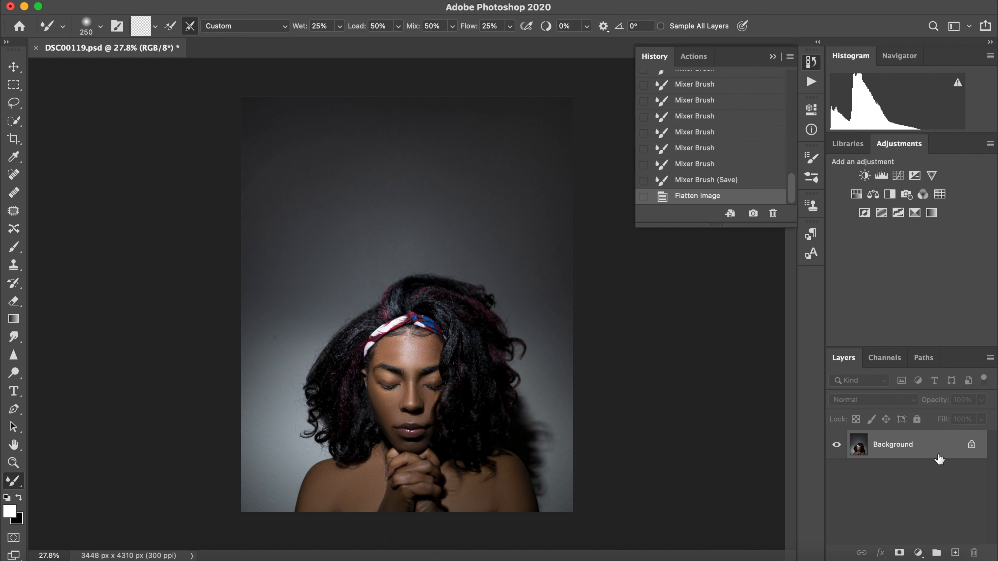
left_click_drag(939, 459, 954, 551)
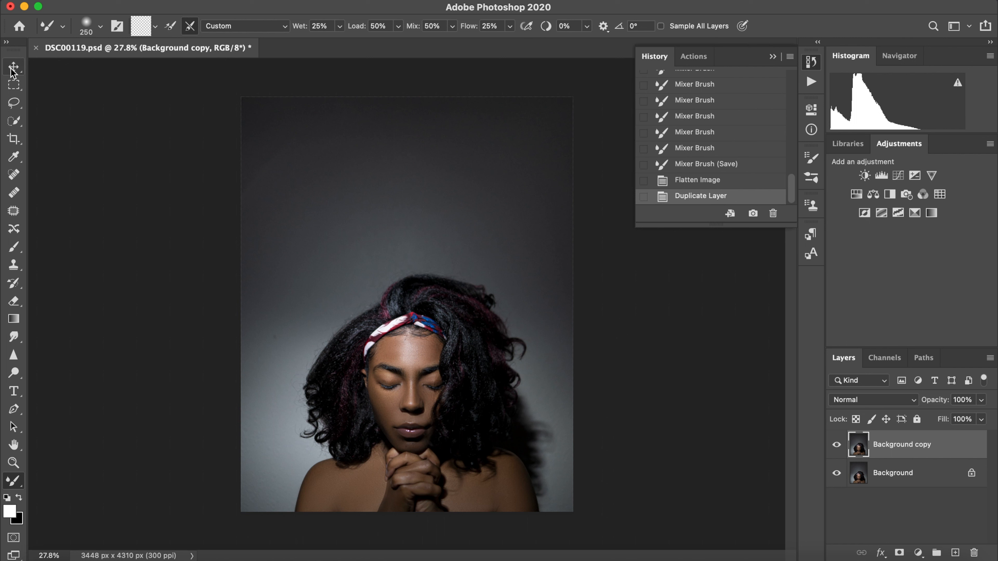
left_click(16, 117)
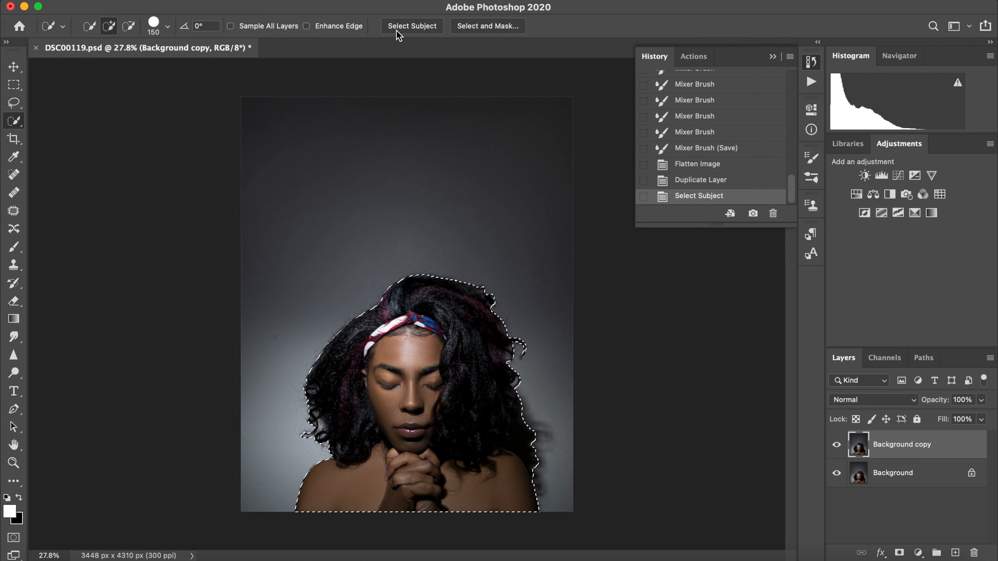
- Open Select and Mask and refine the selection along the curly hair edges with the Refine Edge Brush at size 90
left_click(505, 30)
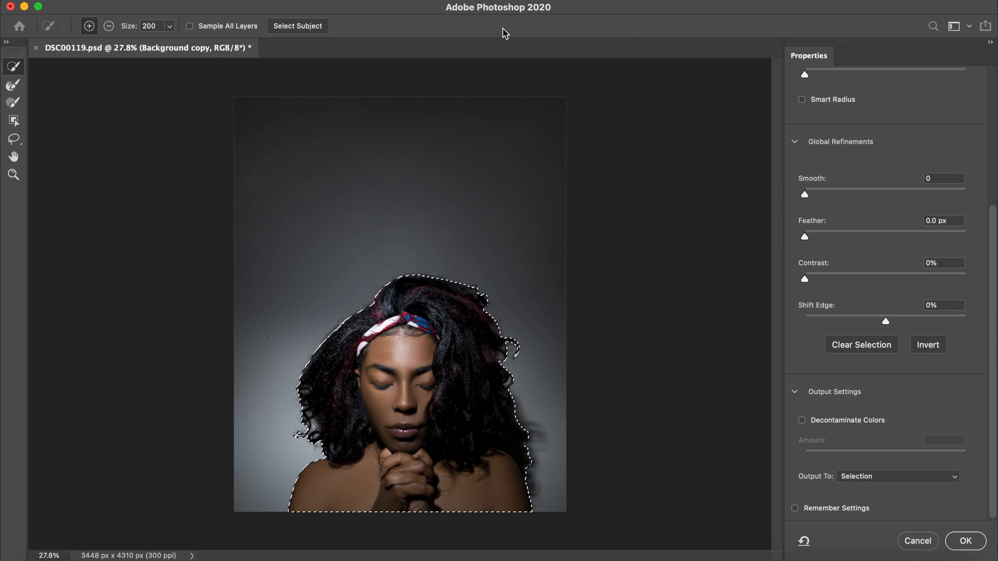
left_click(6, 87)
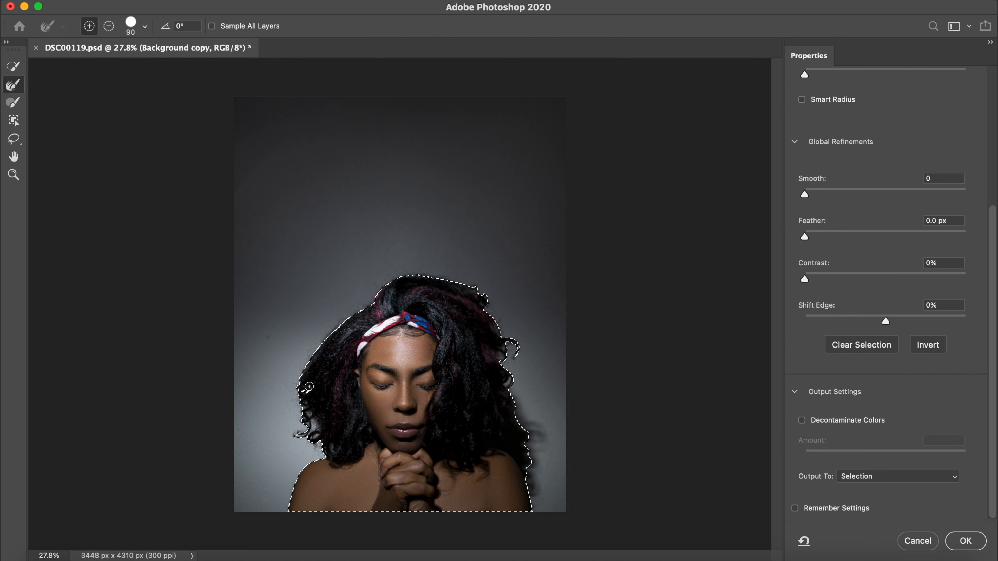
scroll(312, 427, "up", 5)
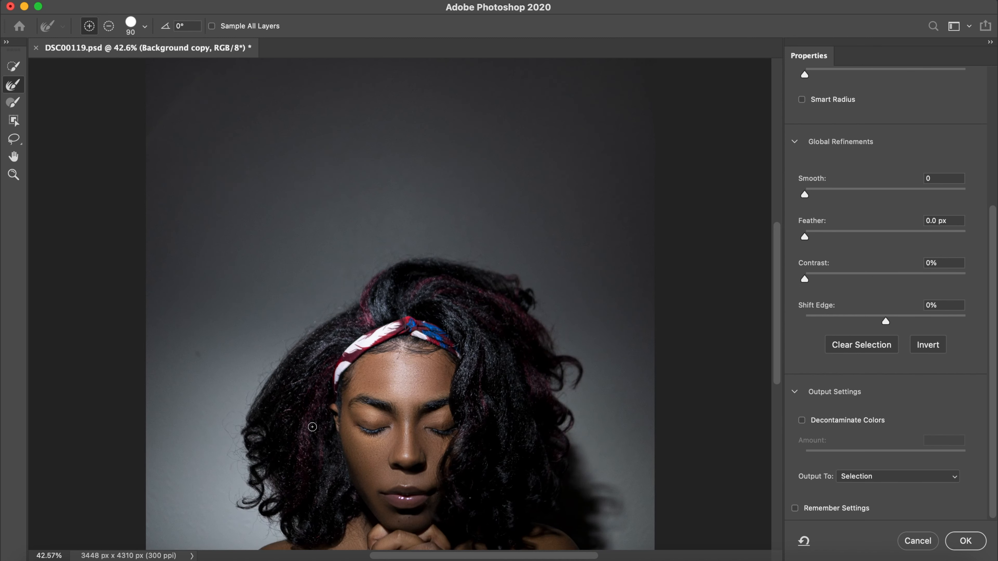
scroll(312, 427, "down", 3)
scroll(313, 427, "left", 3)
left_click_drag(336, 388, 334, 393)
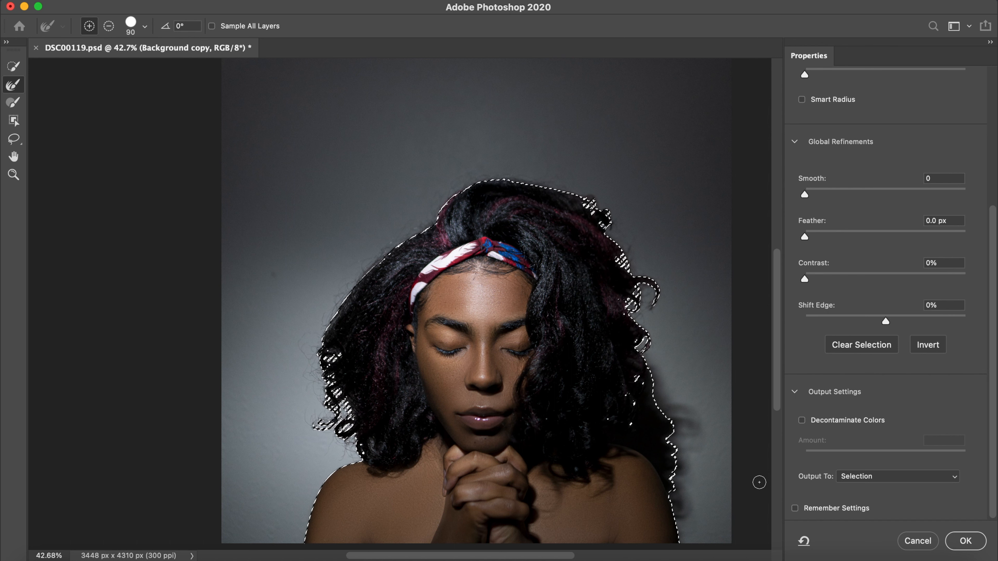
- Subtract the wall shadow beside the hair and shoulder from the selection with the Quick Selection brush, using sizes 125 and 70
left_click(13, 67)
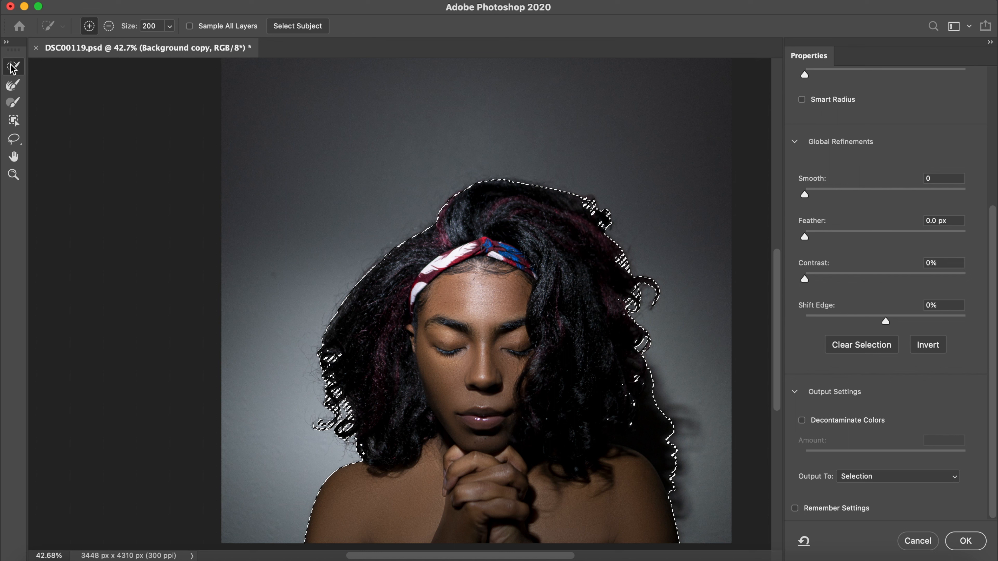
left_click(110, 26)
key("bracketleft")
key("bracketleft")
key("bracketleft")
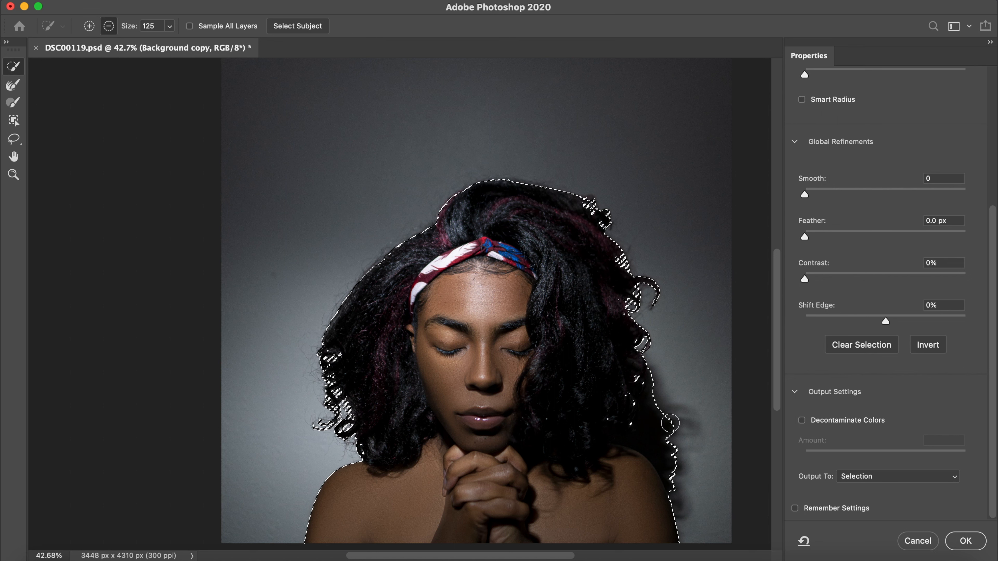
mouse_move(663, 419)
left_mouse_down()
mouse_move(659, 389)
mouse_move(677, 449)
left_mouse_up()
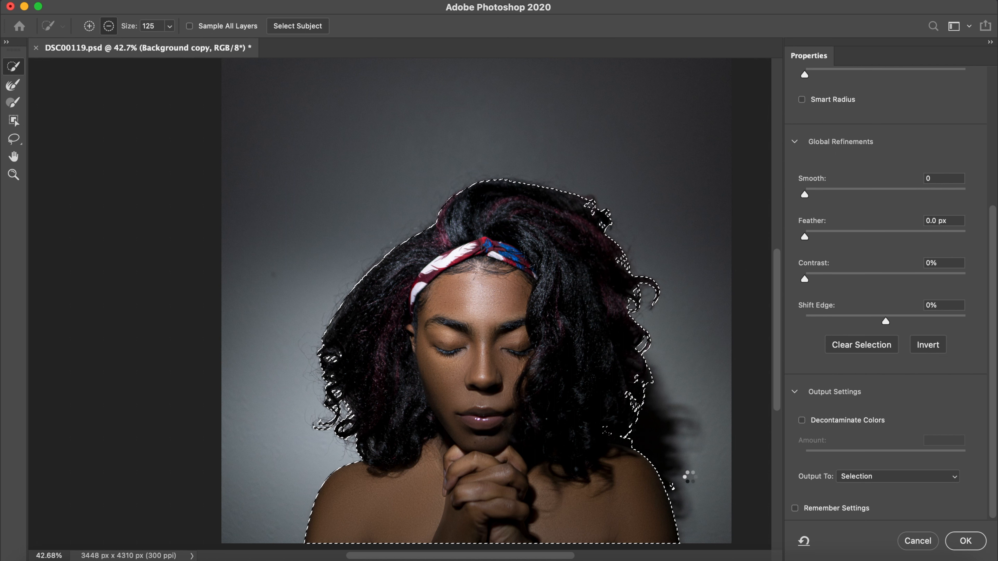
key("bracketleft")
key("bracketleft")
key("bracketleft")
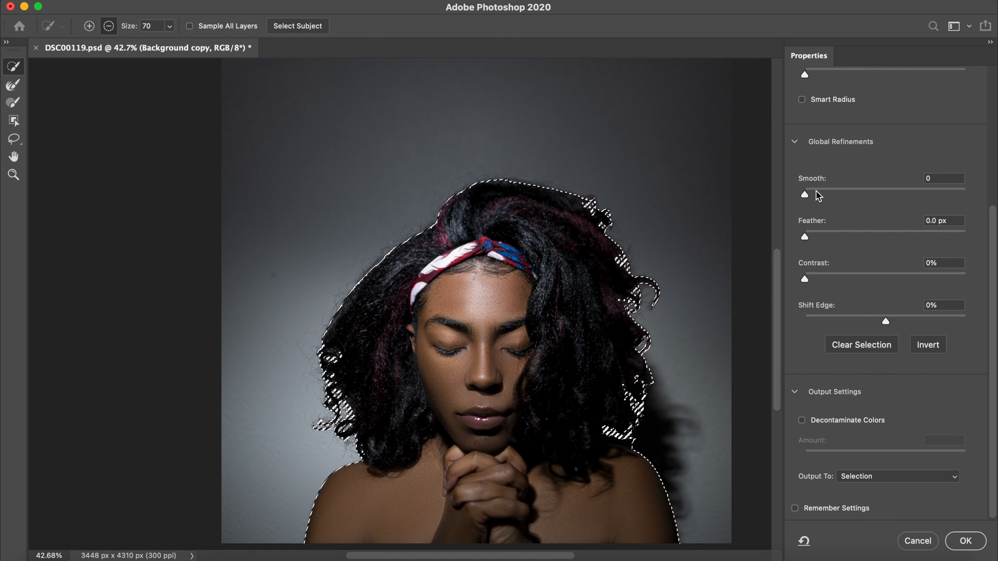
- Set Smooth to 6, Feather to 1.4 px and Contrast to 9%, and output the selection as a New Layer with Layer Mask
left_click_drag(805, 236, 817, 237)
left_click_drag(805, 279, 818, 279)
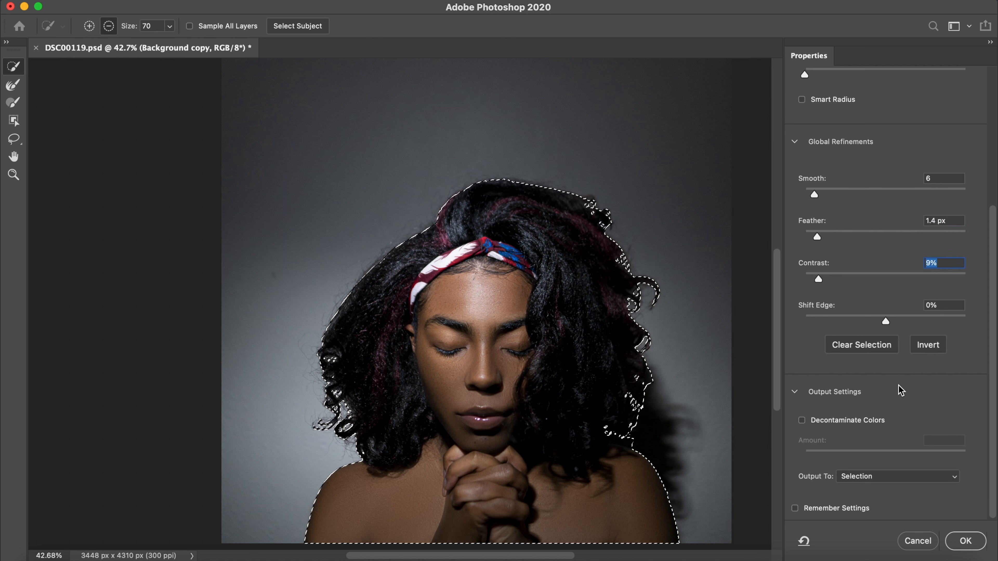
left_click(960, 477)
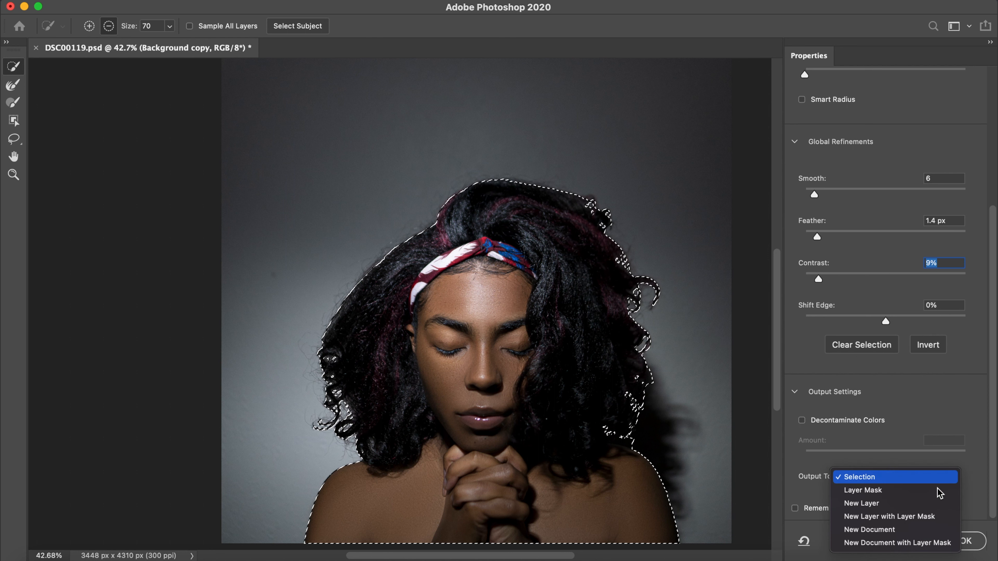
left_click(928, 513)
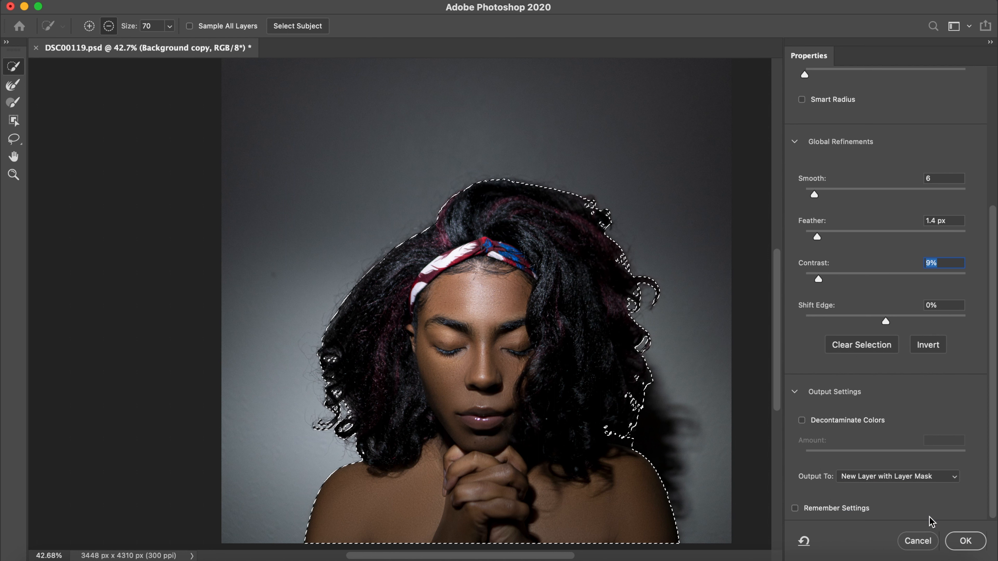
left_click(962, 541)
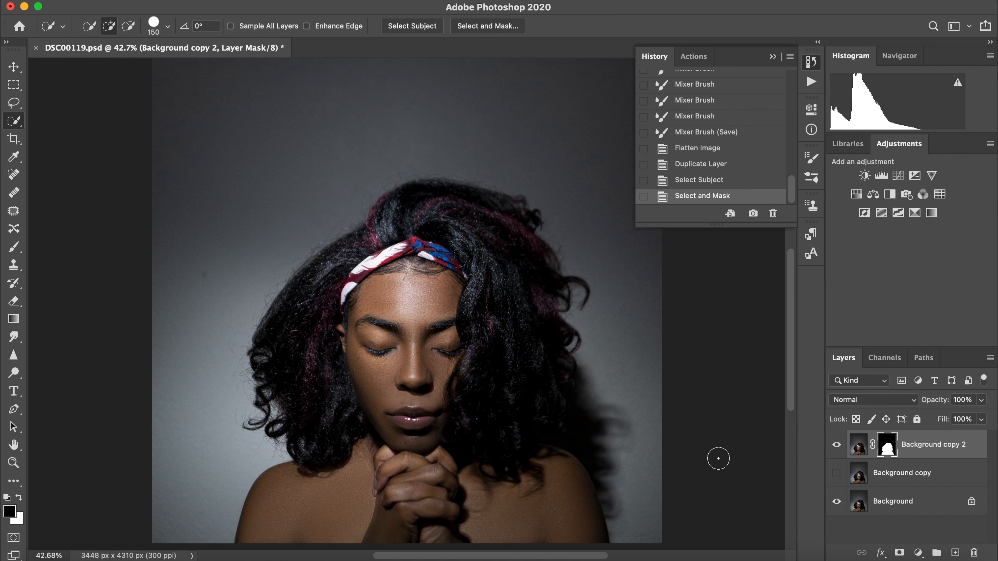
- Place the HD-wallpaper-colors image from Downloads and squeeze it to 36.39% width along the photo's left edge
scroll(498, 228, "down", 3)
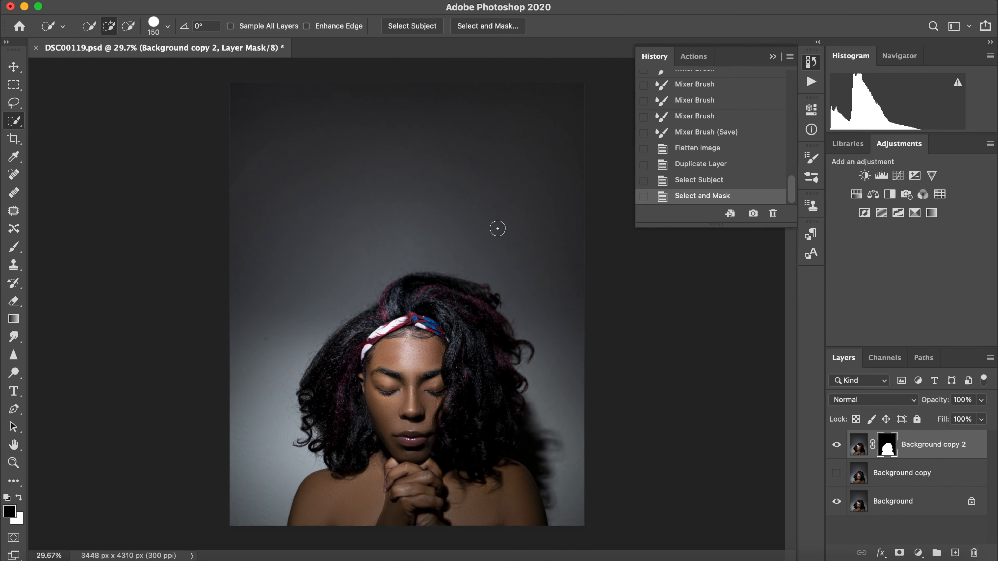
scroll(497, 228, "up", 1)
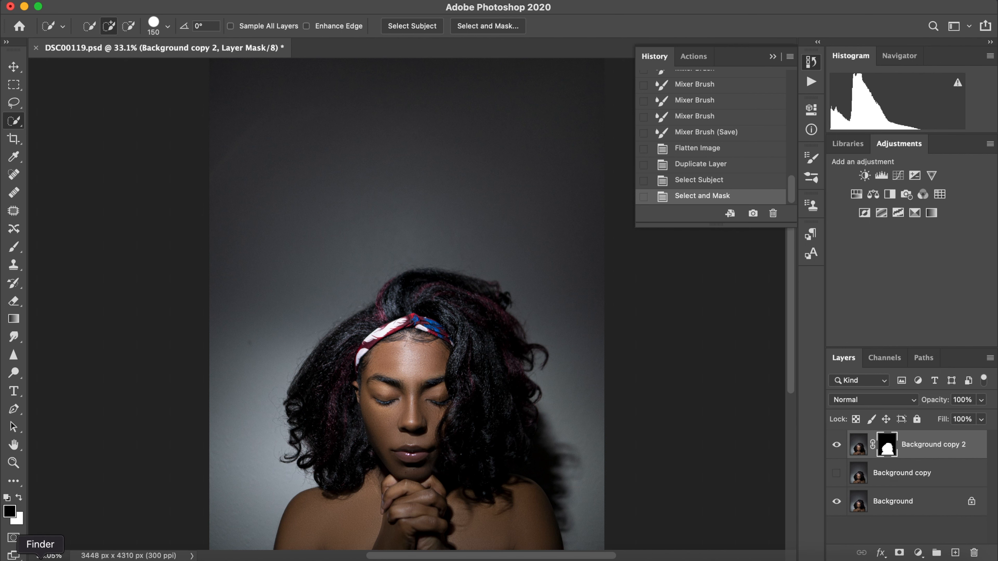
left_click(40, 556)
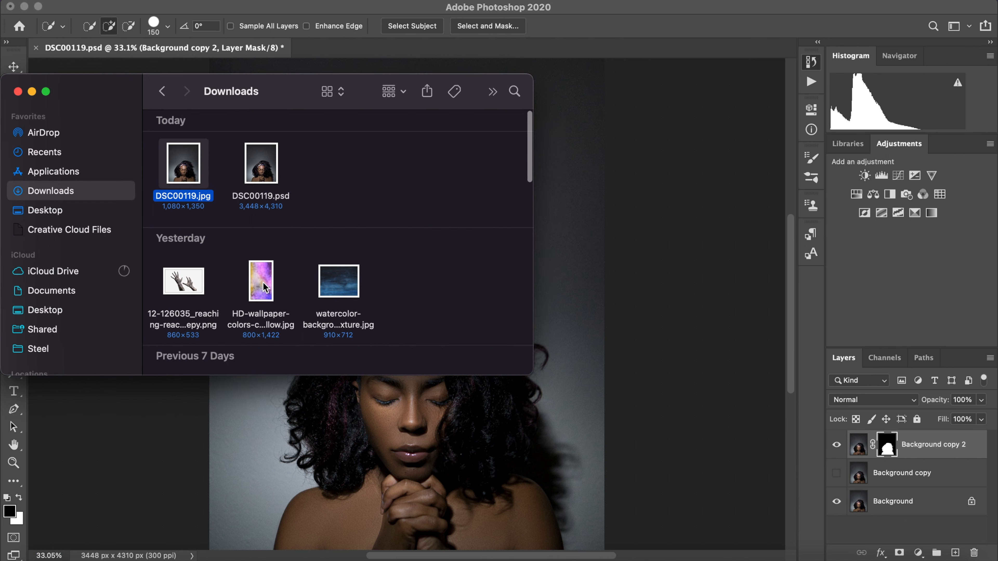
left_click_drag(266, 280, 582, 448)
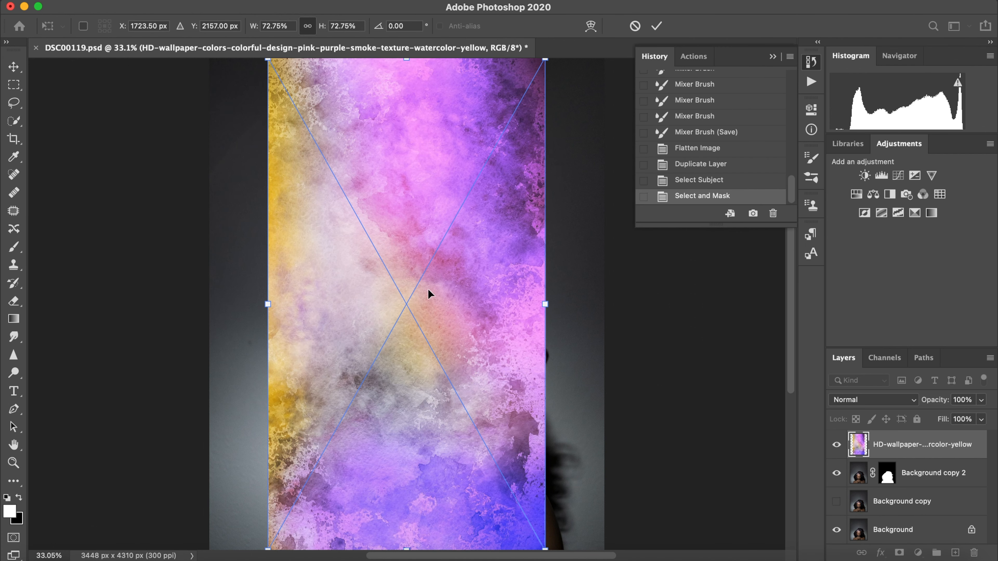
scroll(443, 289, "down", 3)
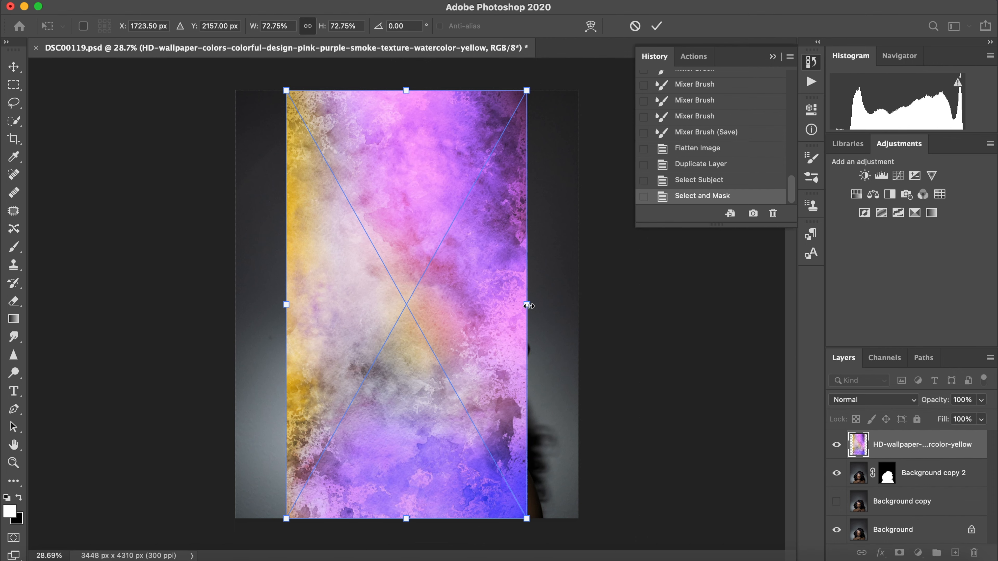
left_click_drag(526, 305, 299, 289)
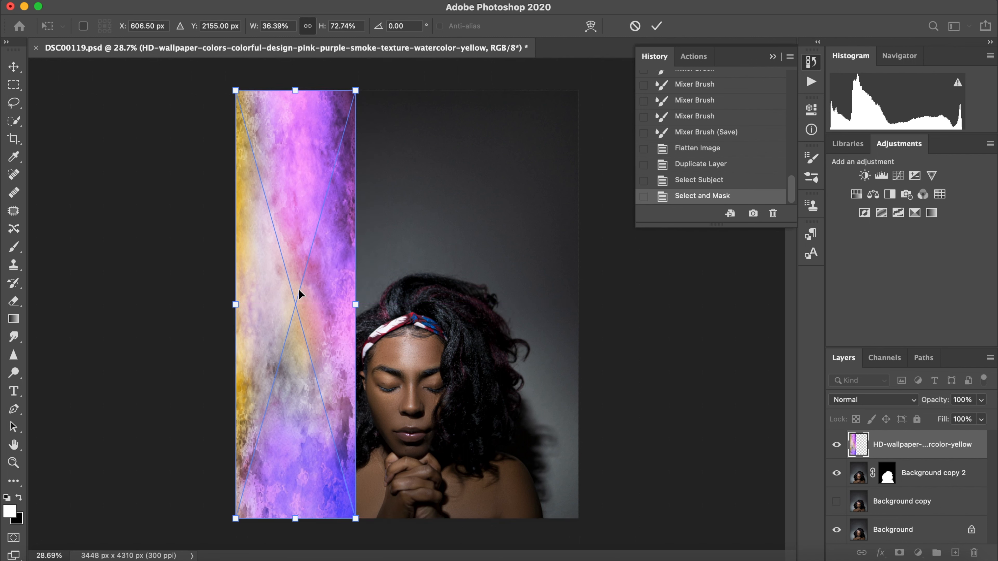
- Flip the placed wallpaper strip horizontally and move its layer beneath the masked Background copy 2 layer
left_click(101, 0)
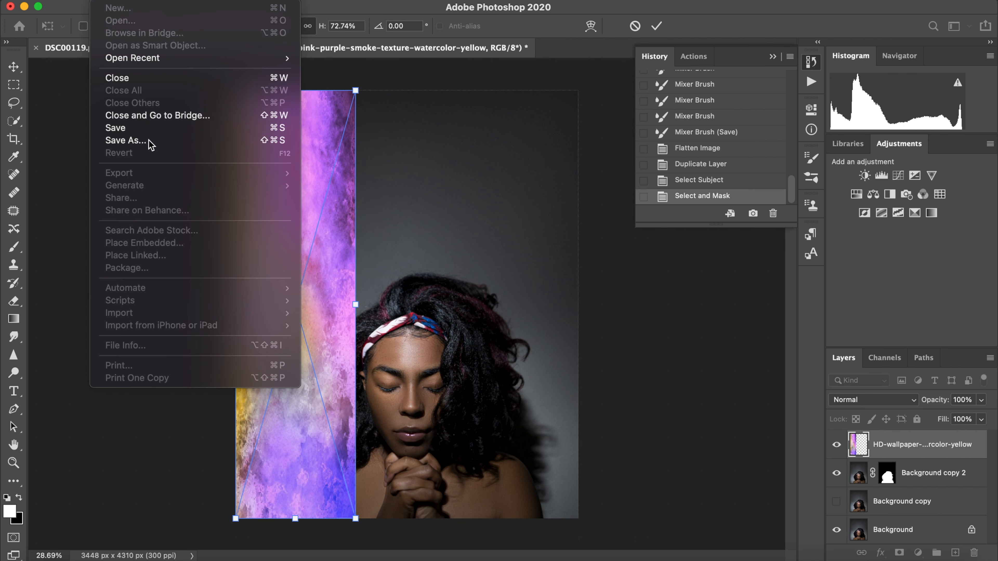
mouse_move(126, 1)
mouse_move(183, 298)
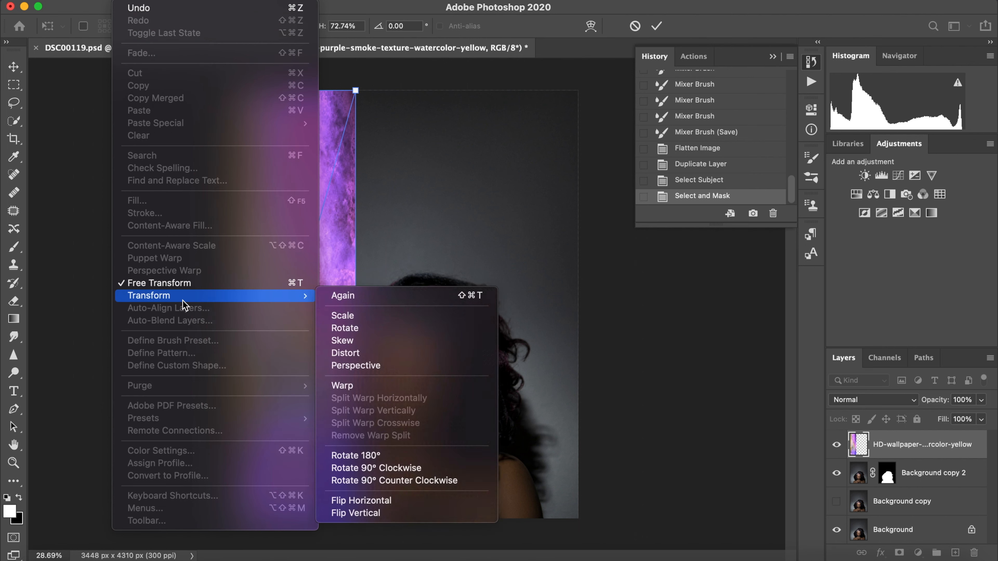
left_click(383, 500)
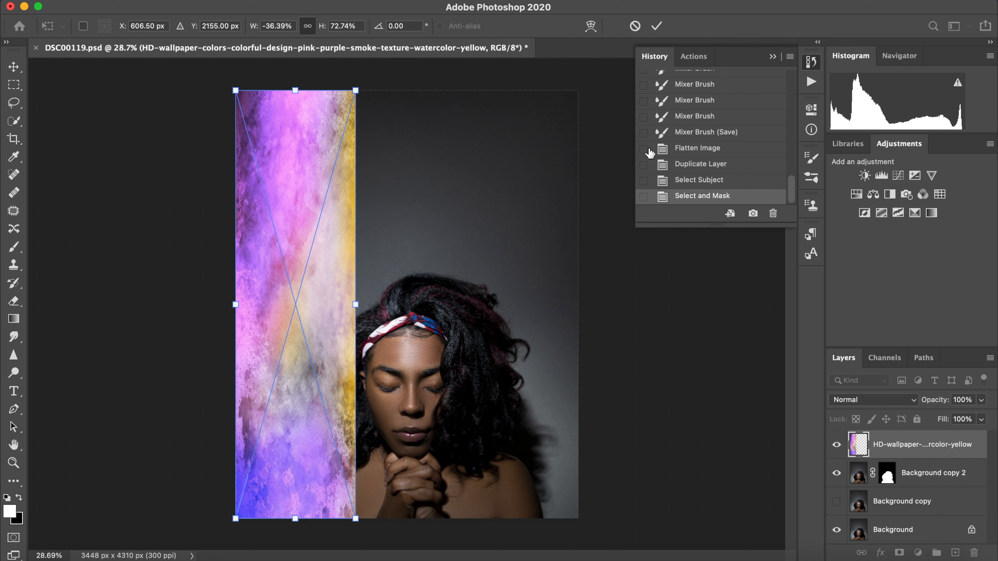
left_click(657, 26)
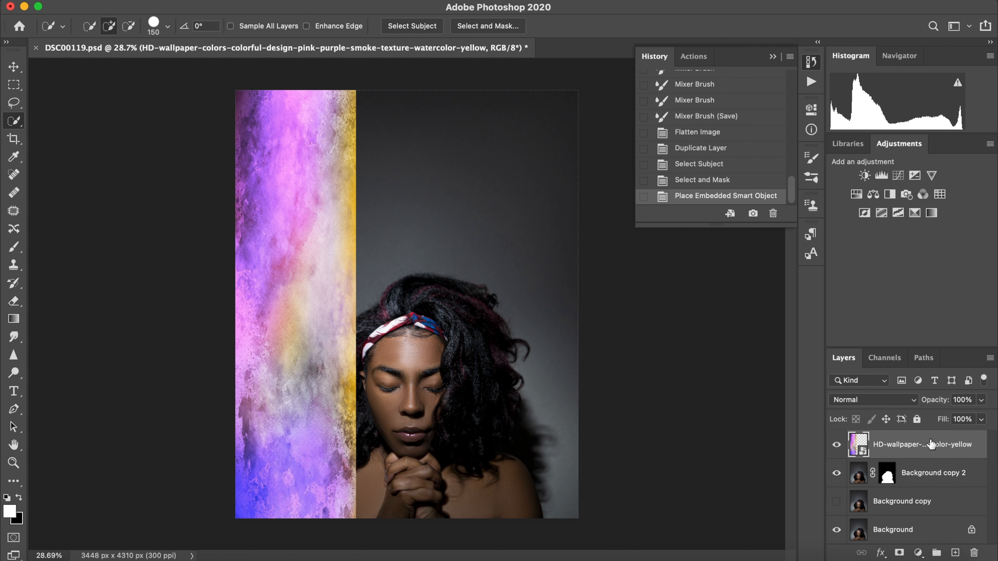
left_click_drag(933, 445, 931, 489)
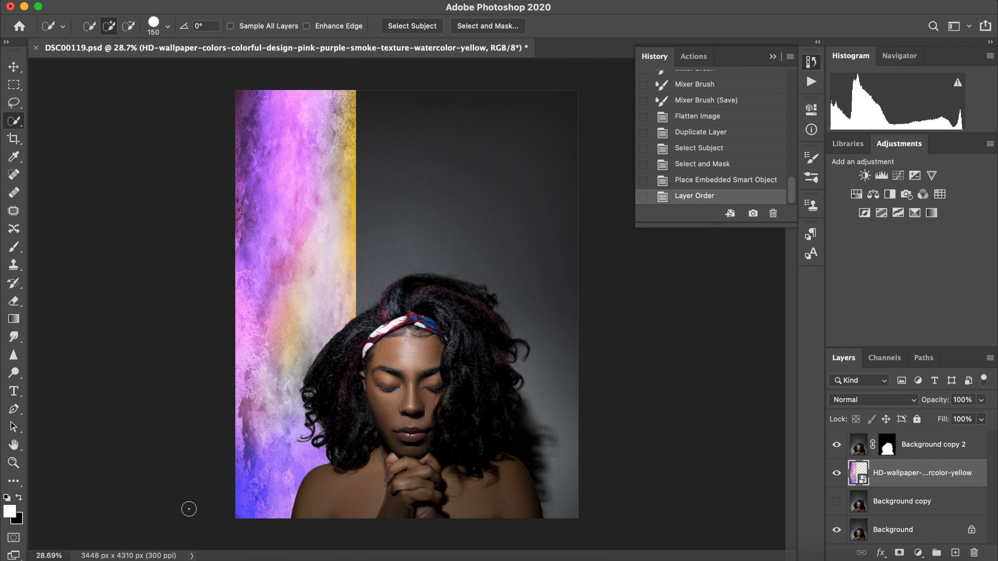
- Place a second copy of the HD-wallpaper-colors image, narrowed to 34.38% width, directly against the first strip's right edge
left_click(41, 560)
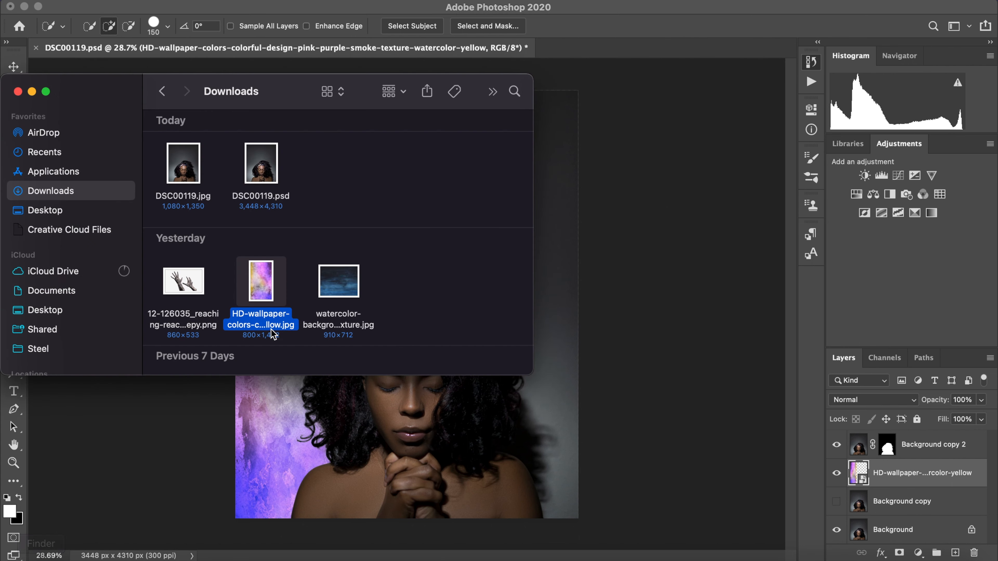
left_click_drag(259, 277, 401, 458)
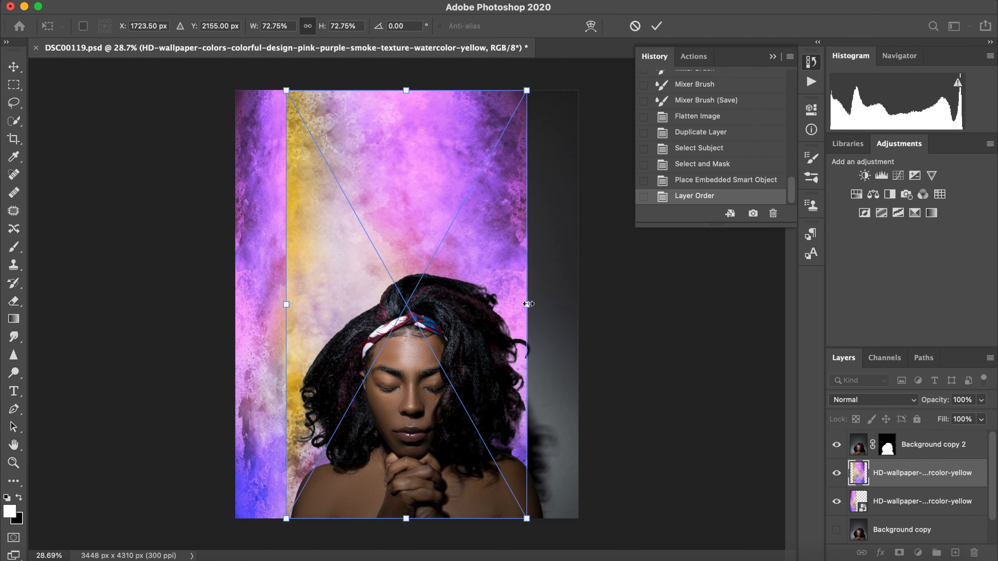
left_click_drag(528, 304, 418, 304)
left_click_drag(357, 291, 422, 283)
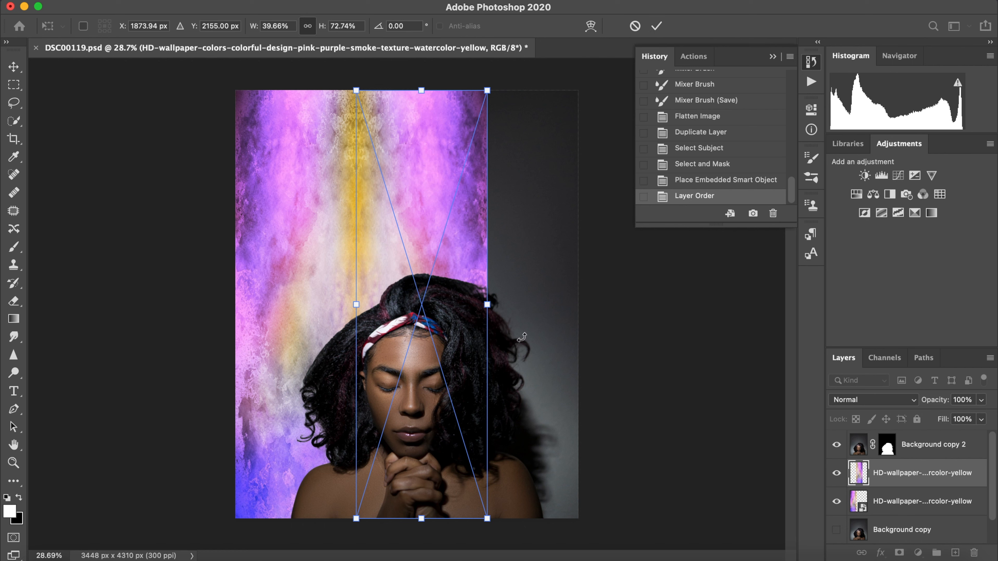
left_click_drag(488, 305, 469, 304)
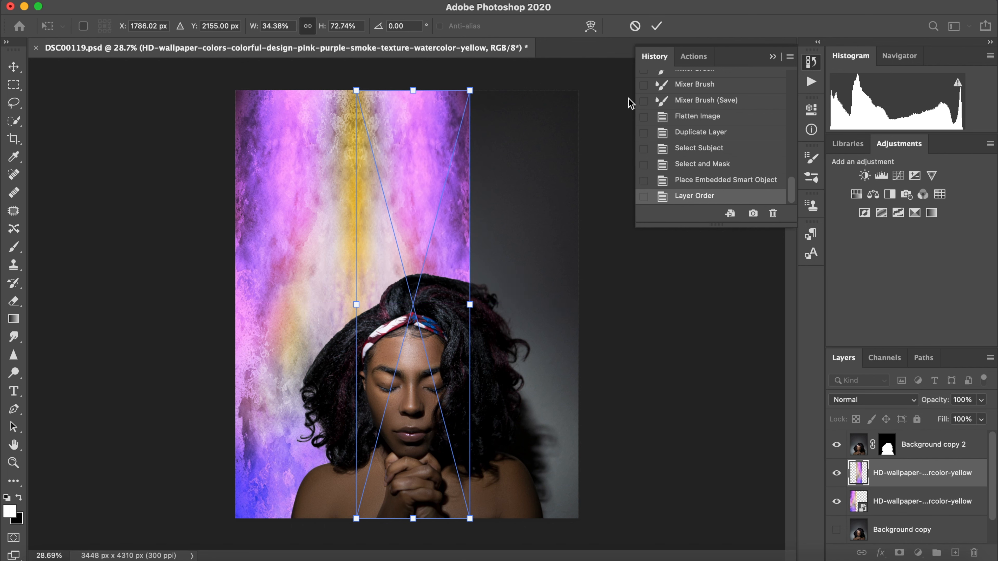
left_click(656, 26)
- Place a third copy of the HD-wallpaper-colors image at 47.45% width, covering the remaining gray background on the photo's right side
left_click(40, 555)
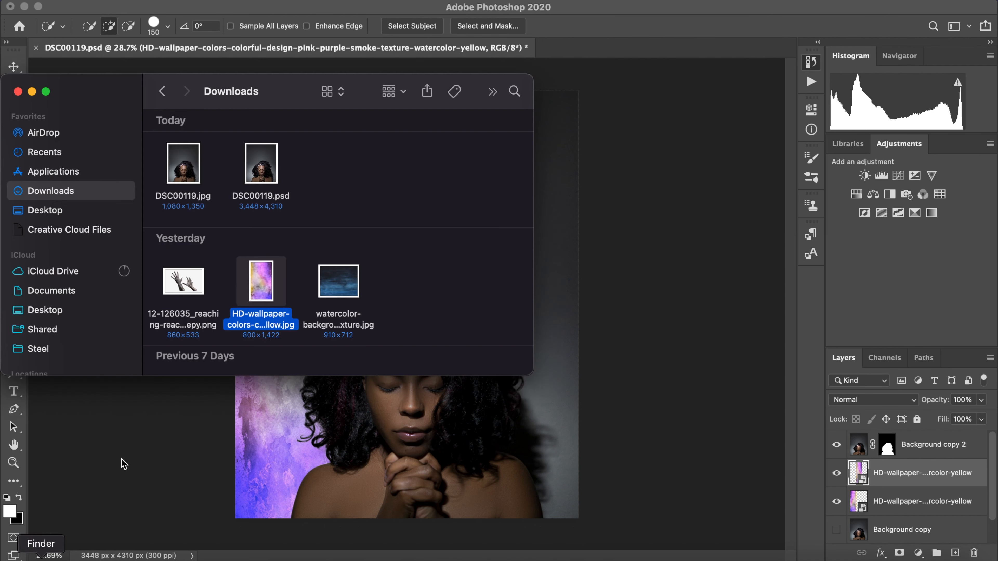
left_click_drag(267, 275, 434, 492)
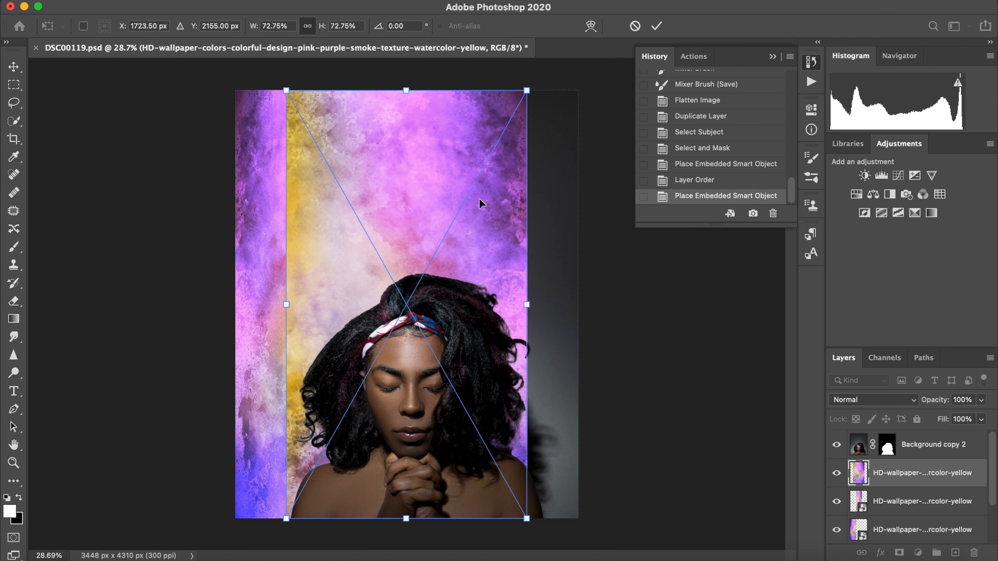
left_click_drag(286, 304, 370, 302)
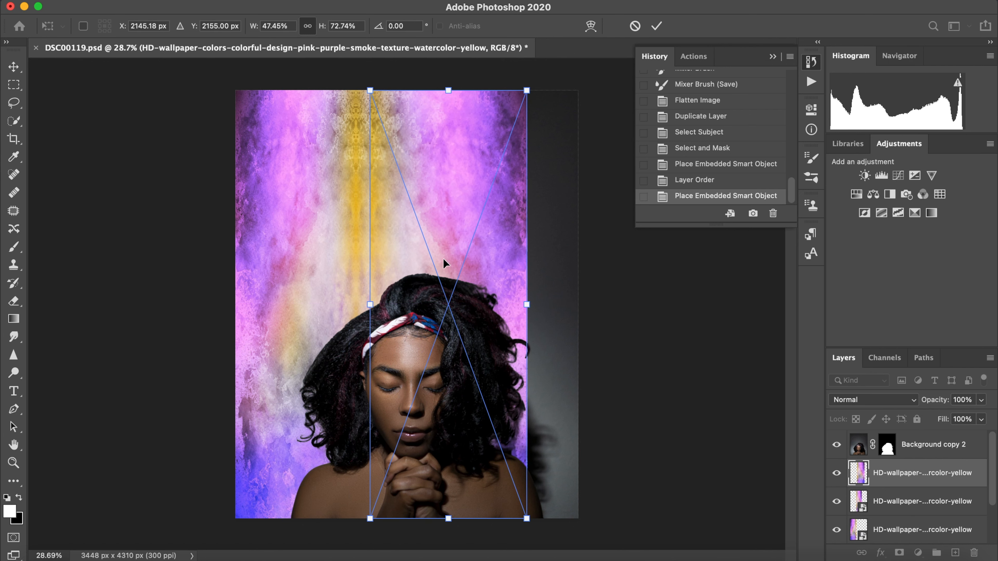
left_click_drag(443, 258, 520, 260)
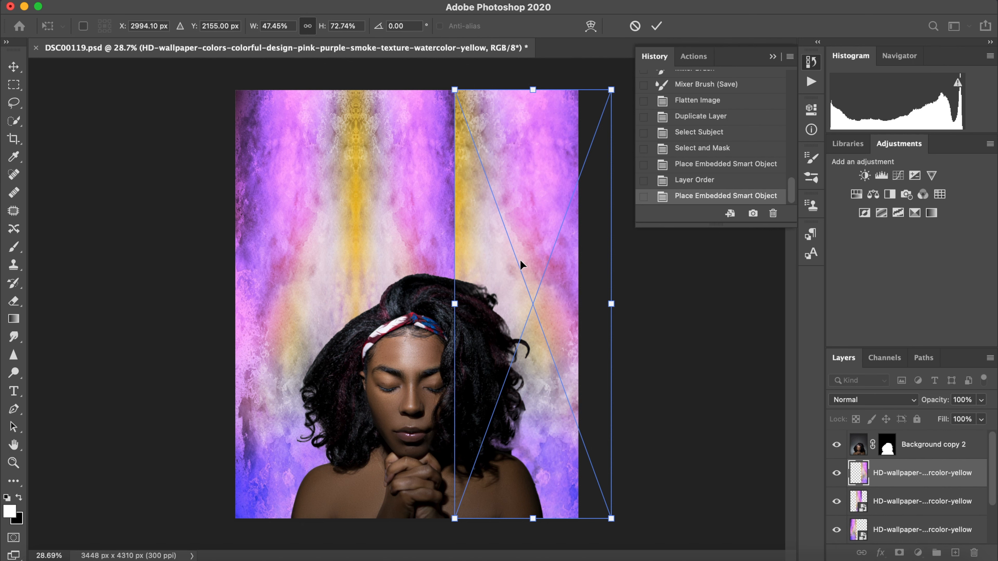
left_click(656, 26)
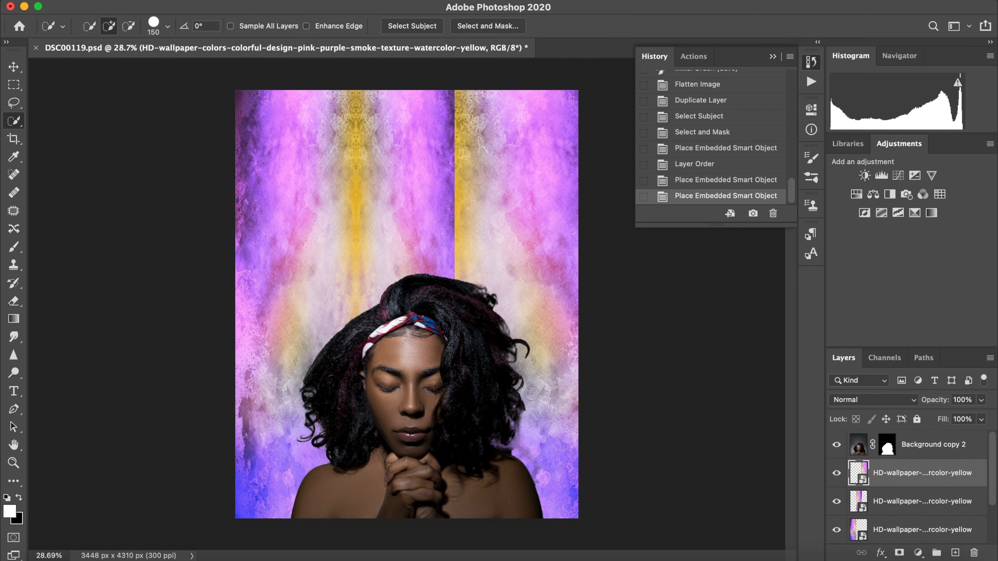
- Target the Background copy 2 layer mask with a black 100 px brush and paint along the hair's lower right edge
scroll(537, 378, "up", 2)
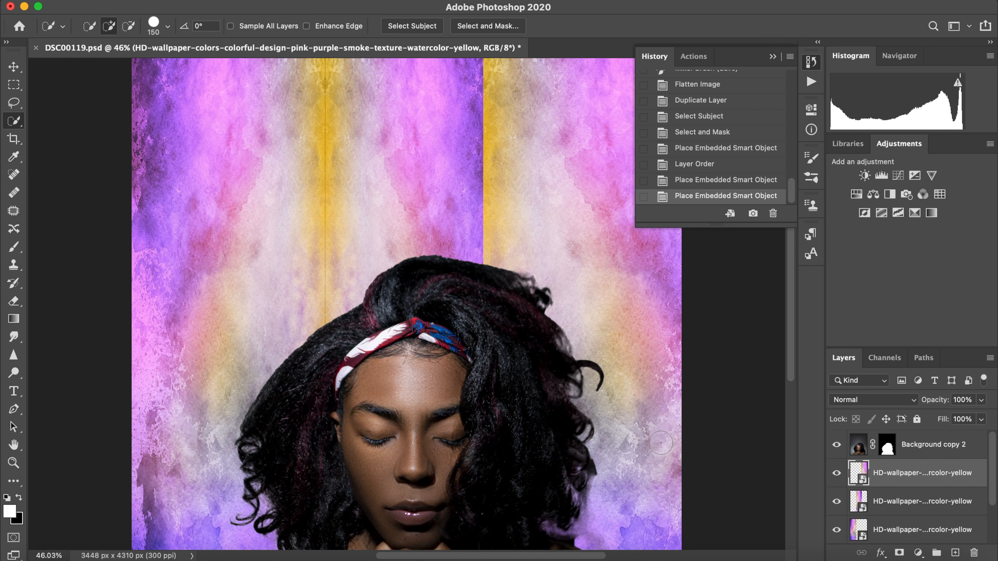
scroll(661, 443, "up", 3)
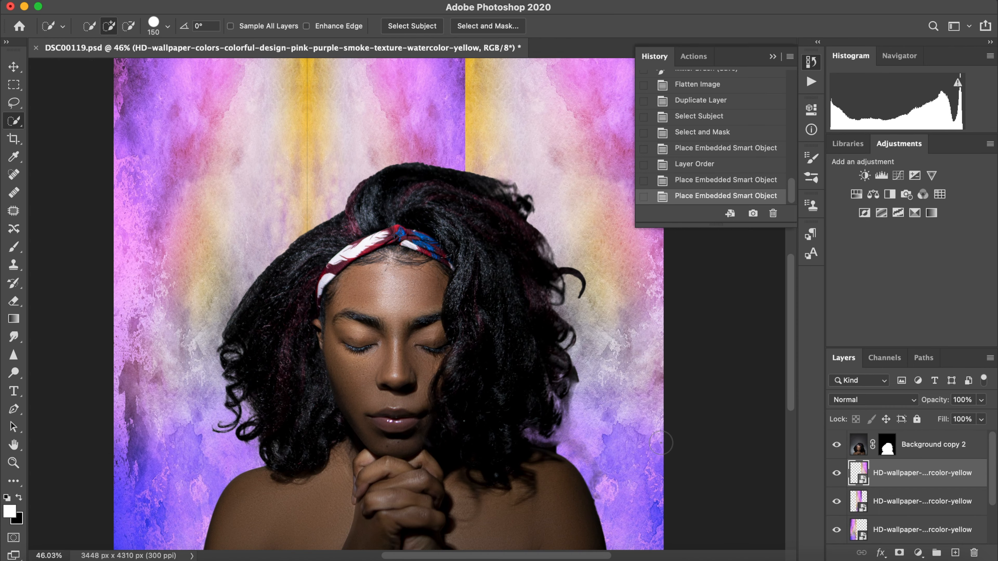
scroll(661, 443, "down", 4)
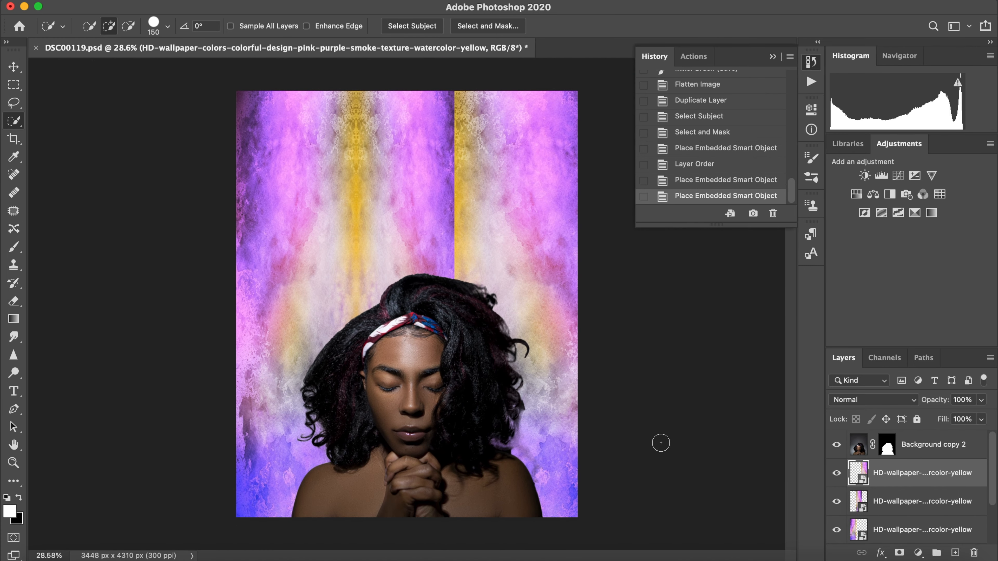
scroll(661, 443, "down", 1)
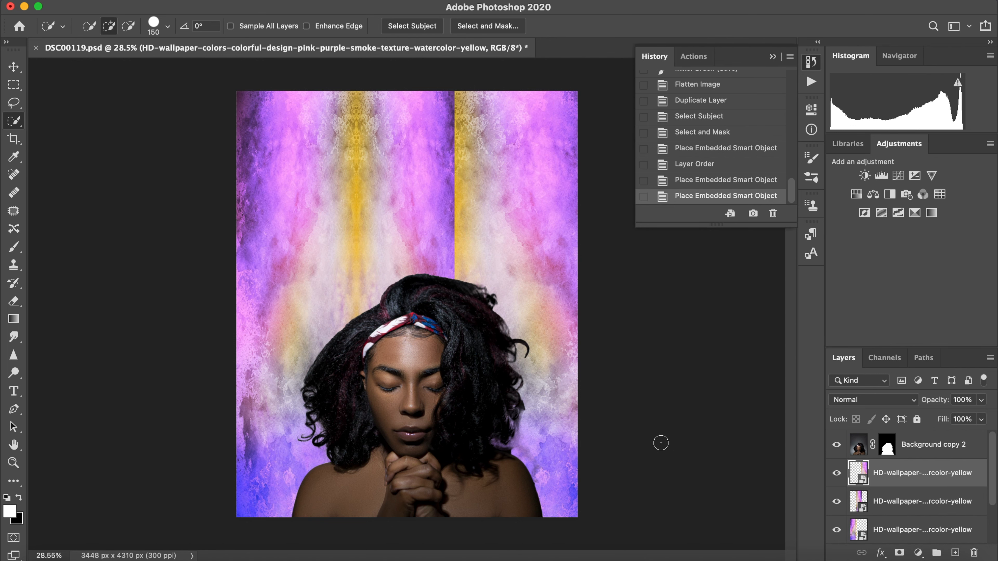
scroll(660, 443, "up", 1)
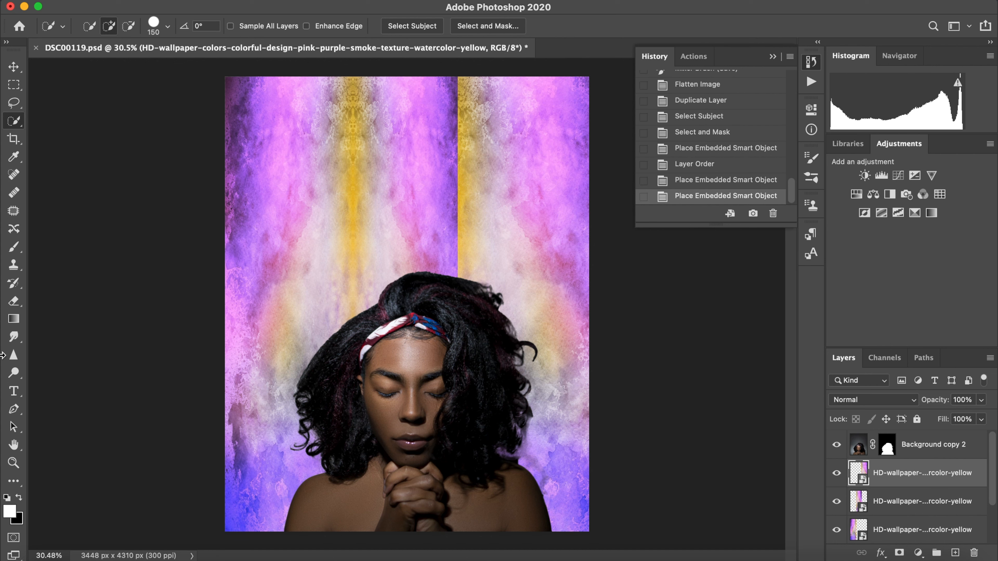
left_click(17, 252)
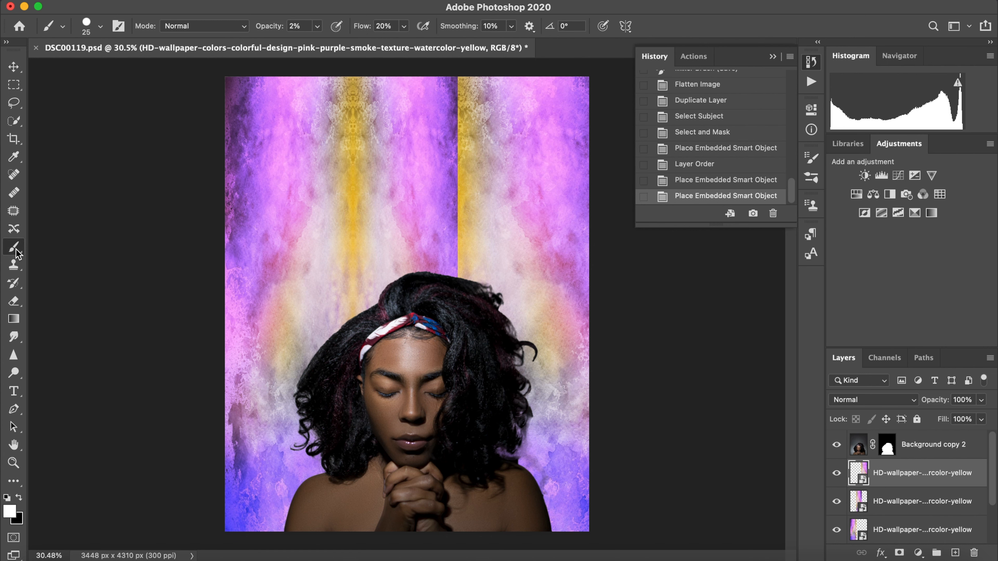
left_click(888, 444)
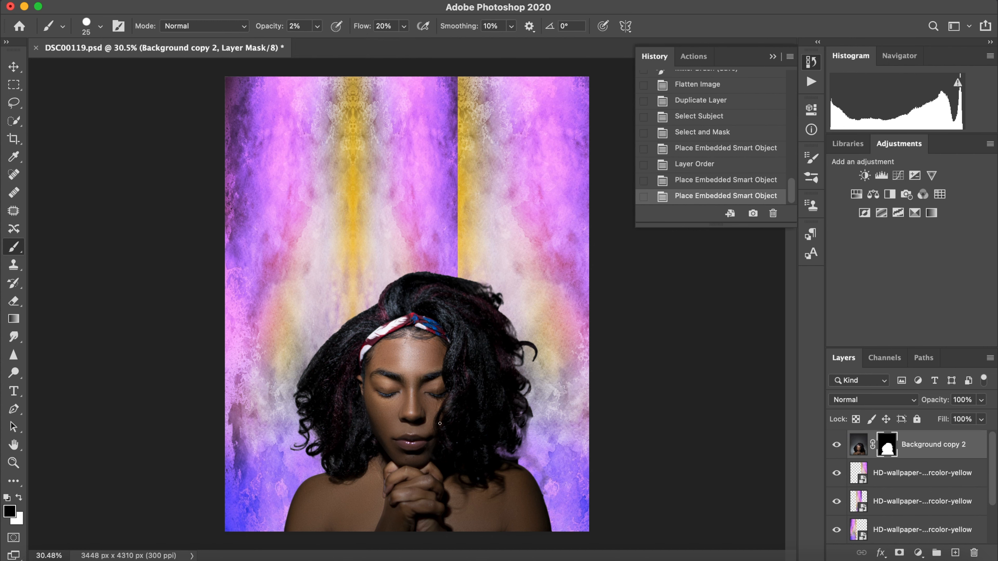
key("bracketright")
key("bracketright")
key("bracketright")
scroll(575, 447, "up", 5)
scroll(576, 452, "down", 3)
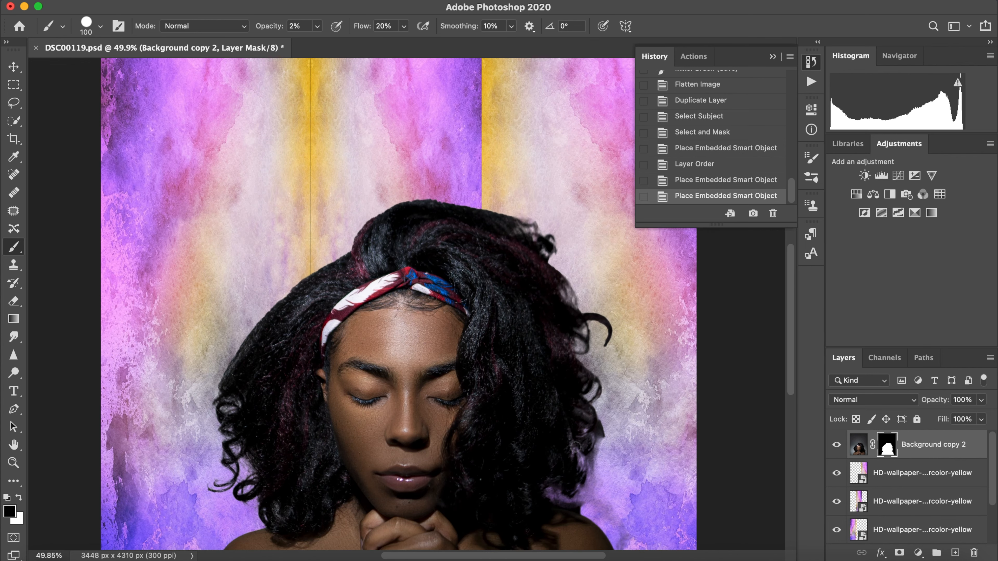
left_click_drag(562, 468, 559, 458)
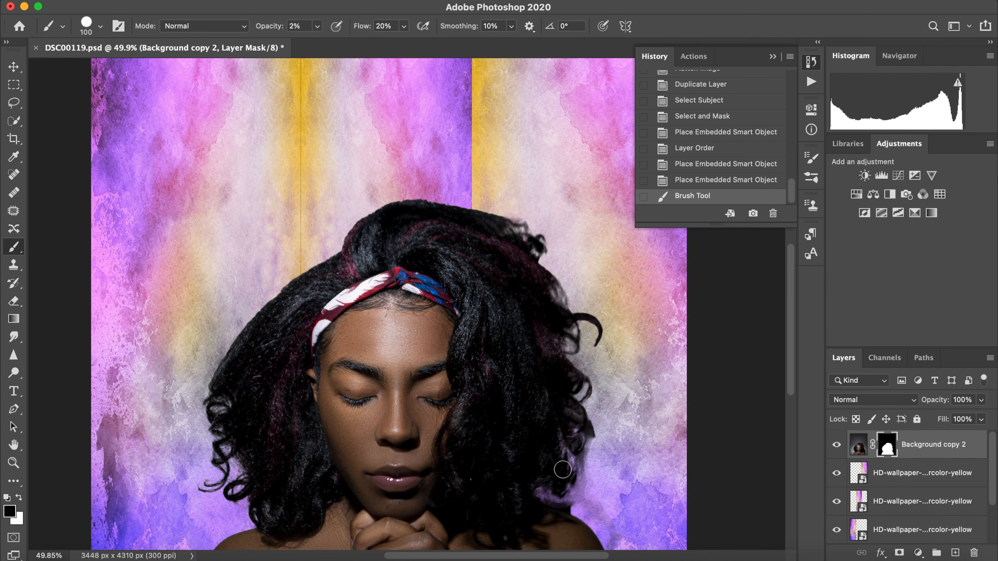
- Set the brush opacity and flow to 100%
left_click(304, 26)
type("100")
key("BackSpace")
key("BackSpace")
key("BackSpace")
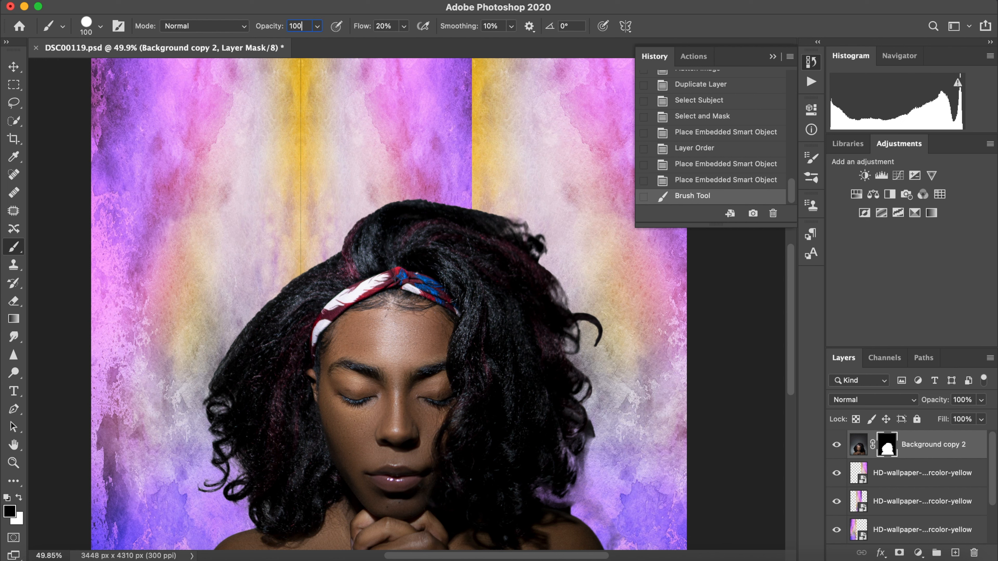
left_click(387, 26)
type("100")
- Try a full-strength black stroke over the lower right hair and revert the mask to its state before any brushwork
scroll(512, 379, "down", 3)
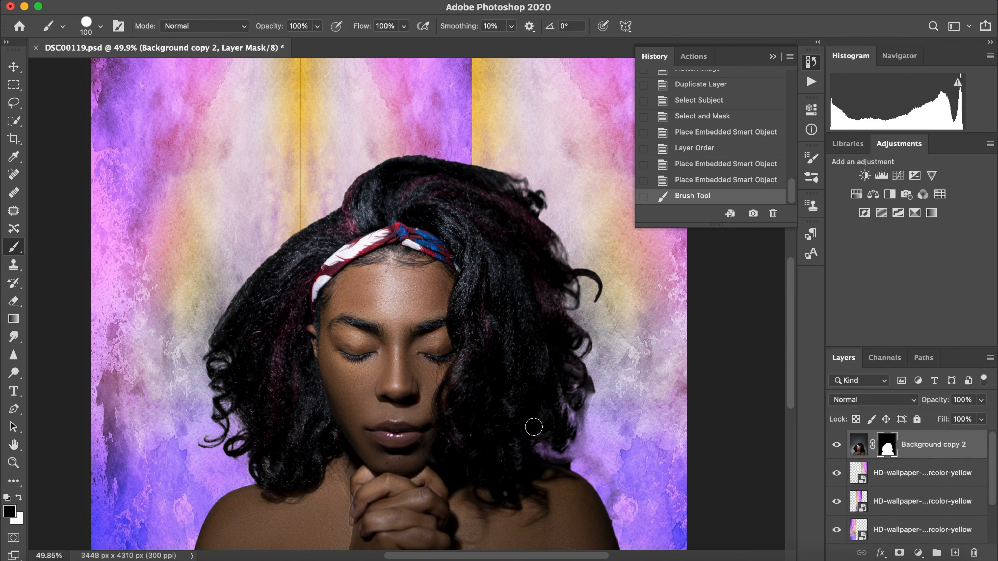
left_click_drag(535, 421, 531, 437)
left_click(725, 183)
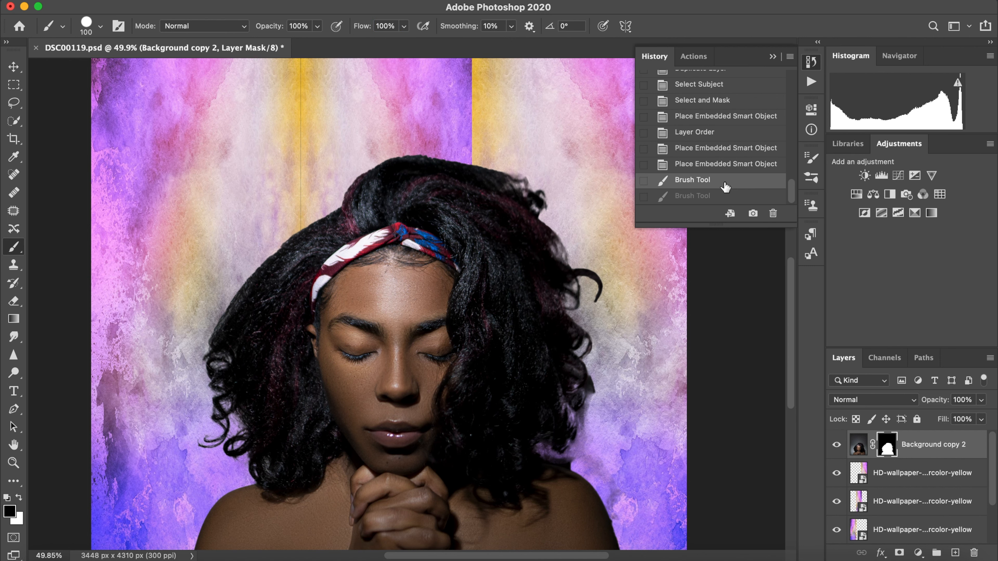
left_click(725, 169)
- Paint white on the Background copy 2 mask over the lower right hair, reducing the brush from 100 to 70 px
left_click(885, 442)
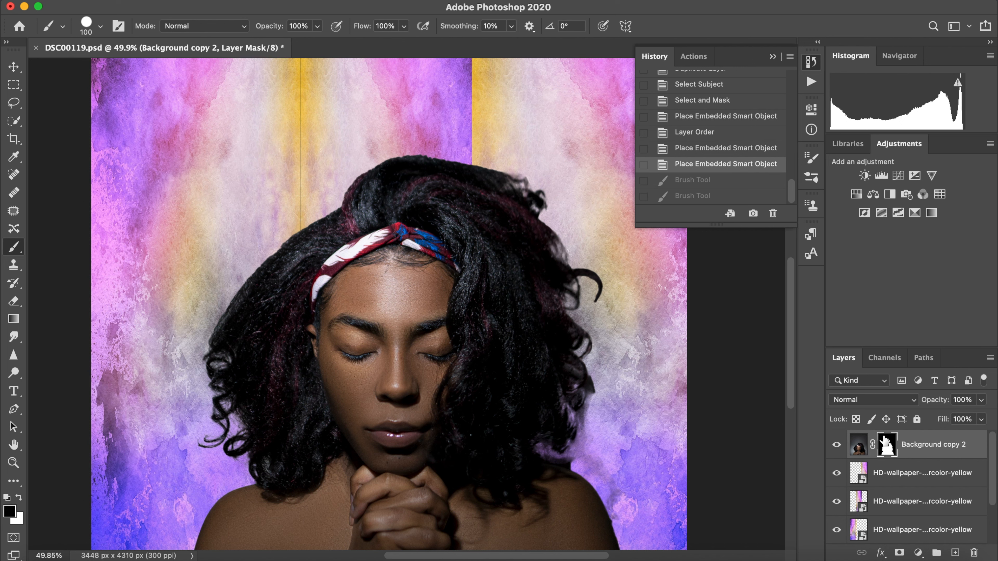
left_click(17, 498)
left_click_drag(536, 449, 548, 454)
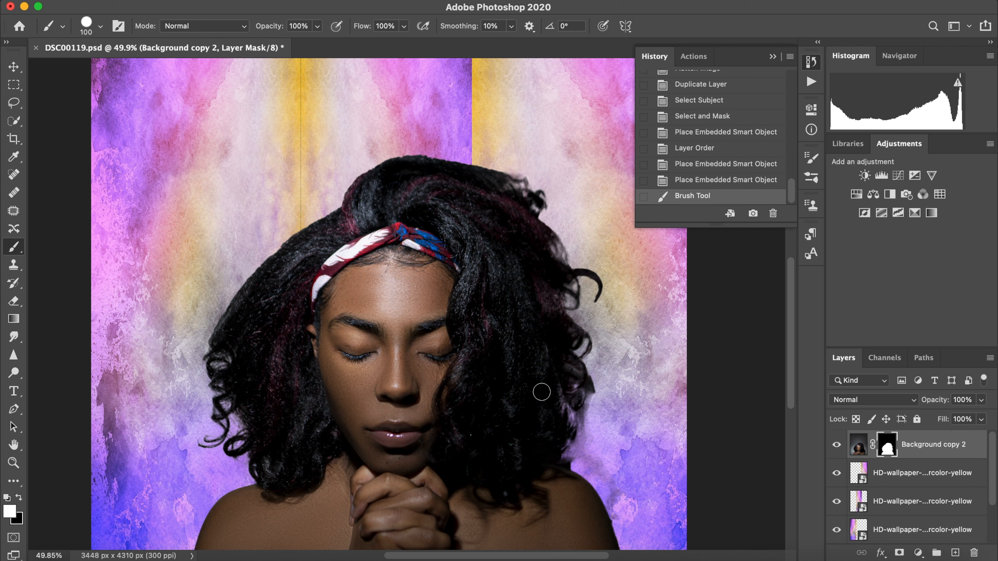
key("bracketleft")
key("bracketleft")
key("bracketleft")
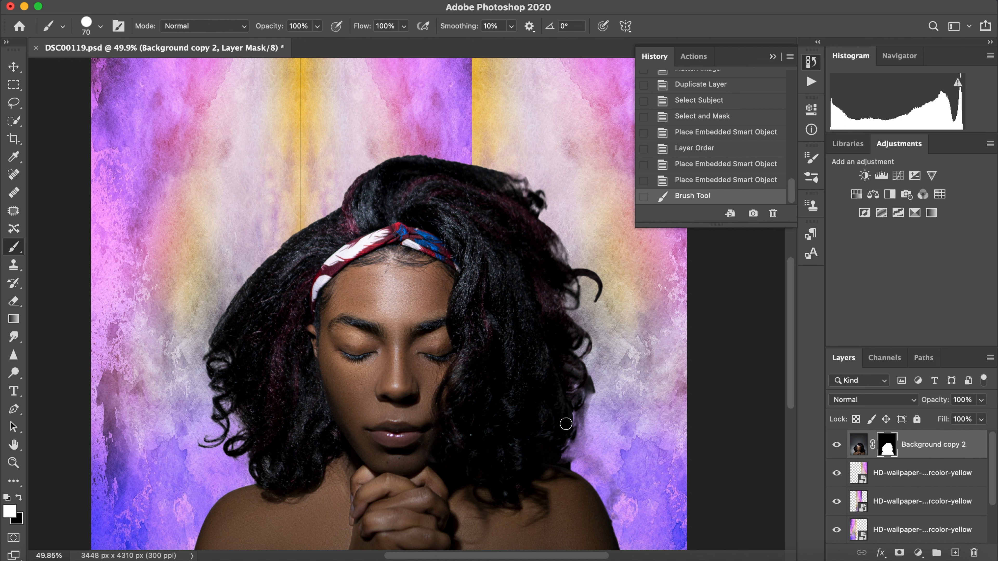
left_click_drag(566, 424, 562, 421)
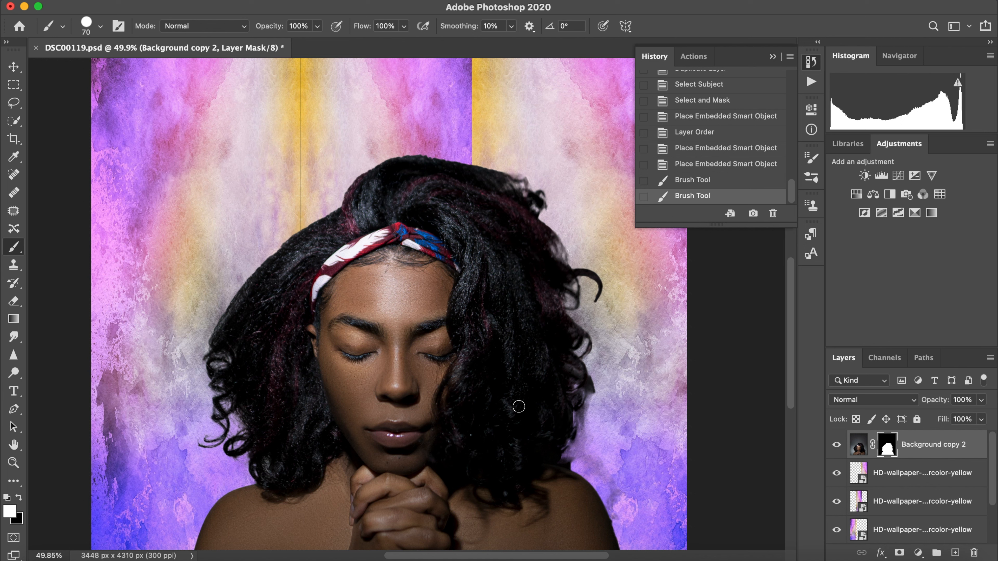
- Reduce the brush to 30 px and restore the curls at the hair's right edge with white on the mask
key("bracketleft")
key("bracketleft")
key("bracketleft")
key("bracketleft")
left_click_drag(573, 388, 571, 387)
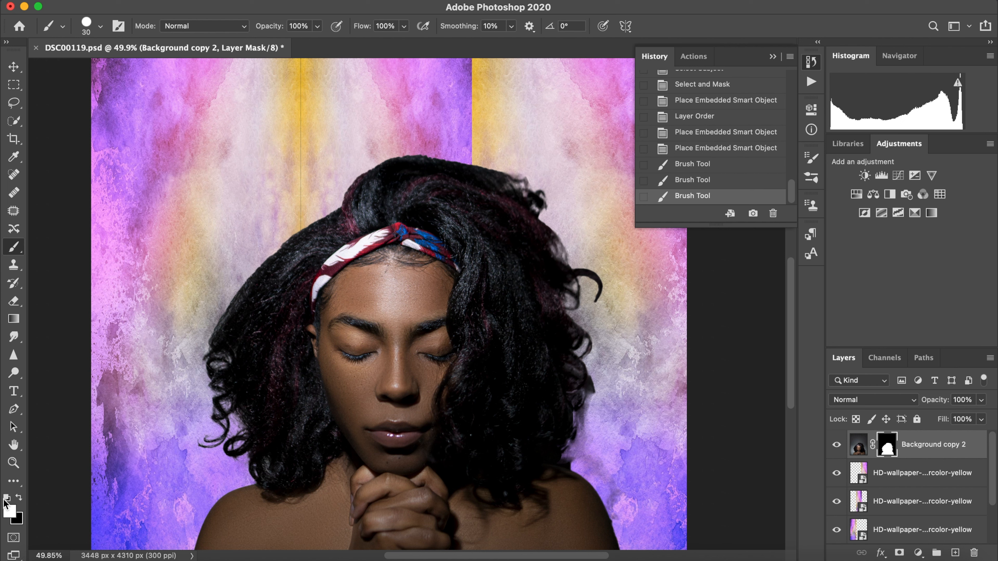
- Mask out the leftover gray shadow between the right hair and shoulder with black at 40 px, undoing the final stroke
key("x")
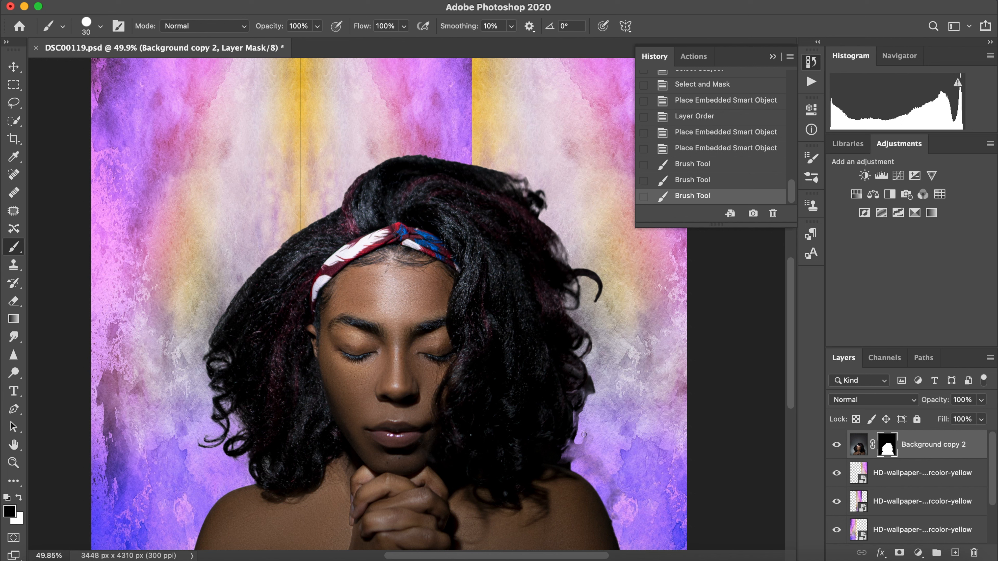
left_click_drag(584, 441, 584, 448)
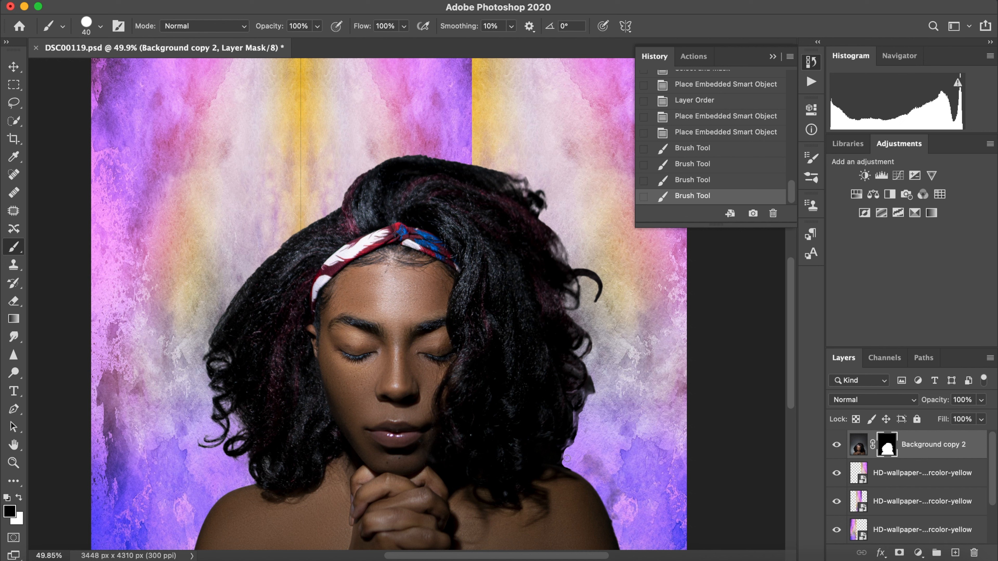
left_click(580, 438)
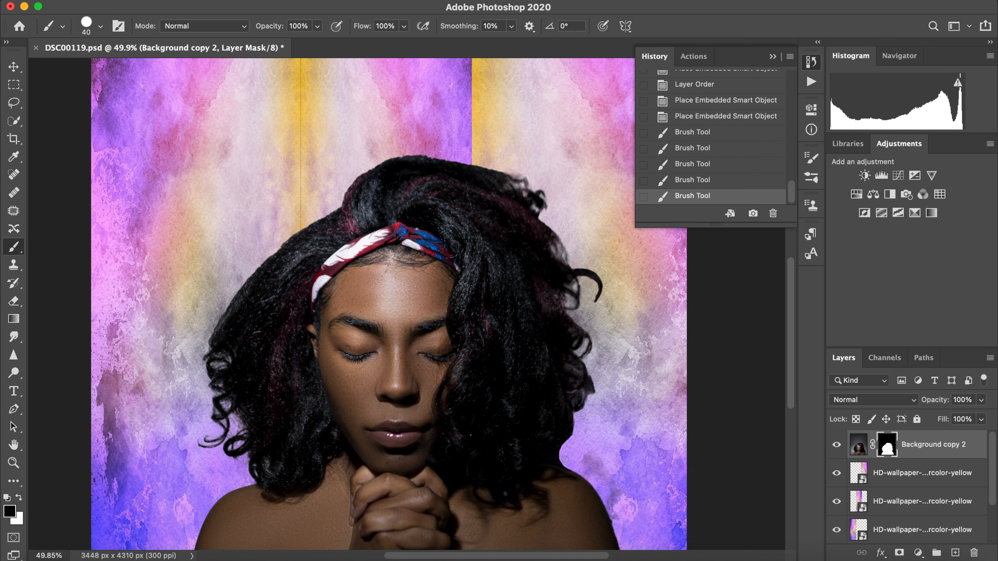
left_click(706, 181)
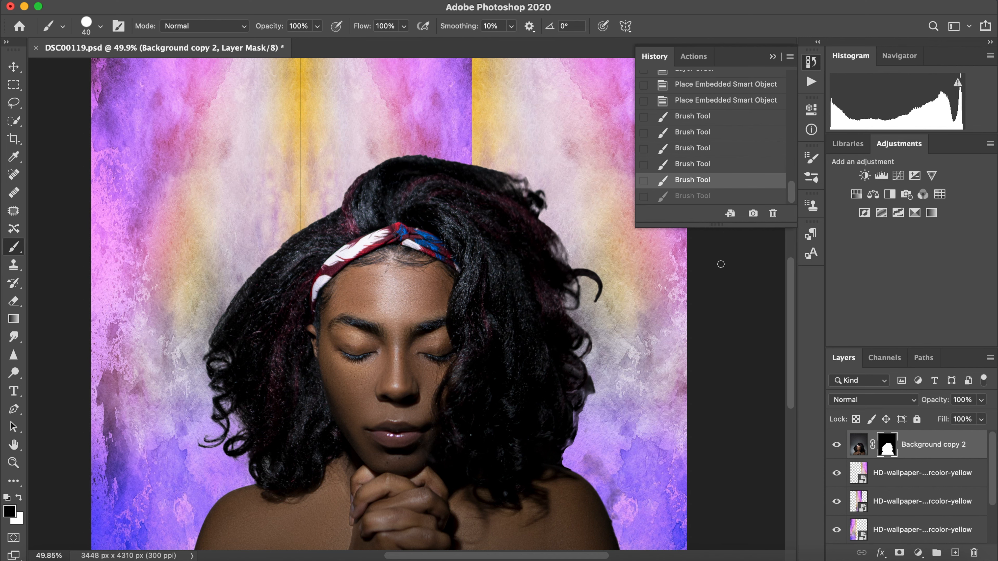
- Switch the brush tip to Soft Round with 0% hardness, keeping the size at 40 px
scroll(723, 308, "down", 3)
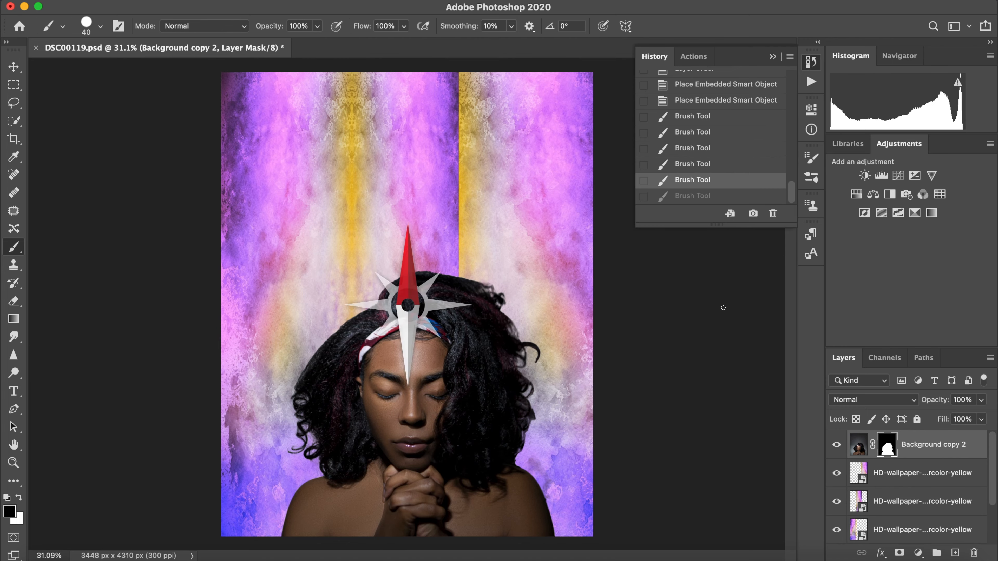
scroll(723, 308, "up", 5)
left_click(101, 27)
left_click(110, 167)
type("]]]]")
key("Return")
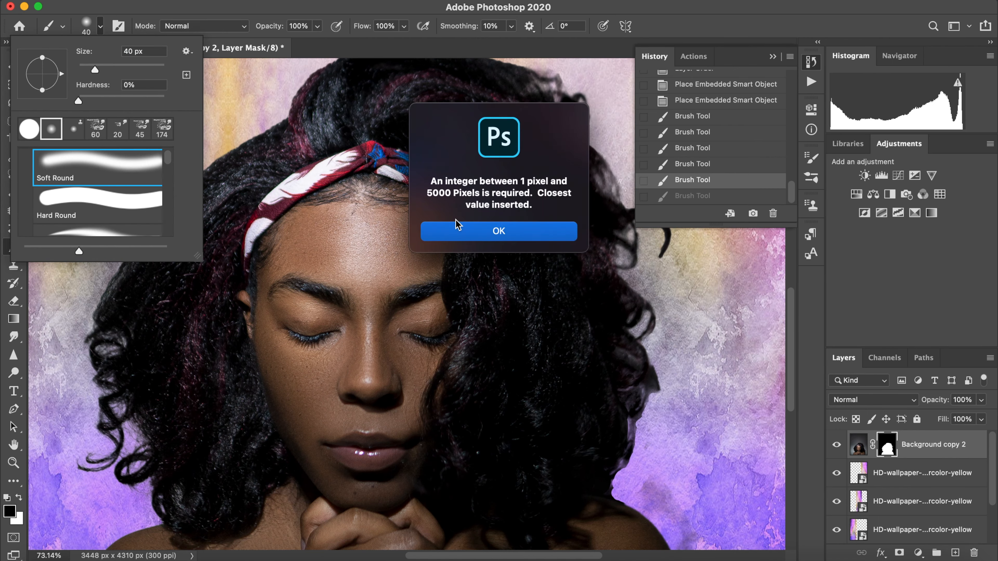
key("Return")
- Paint black on the mask along the hair's right outline, from above the shoulder up to the crown, to clean the edge
mouse_move(652, 416)
left_mouse_down()
mouse_move(655, 378)
mouse_move(639, 409)
mouse_move(650, 397)
left_mouse_up()
left_click_drag(620, 497, 618, 464)
scroll(691, 369, "down", 5)
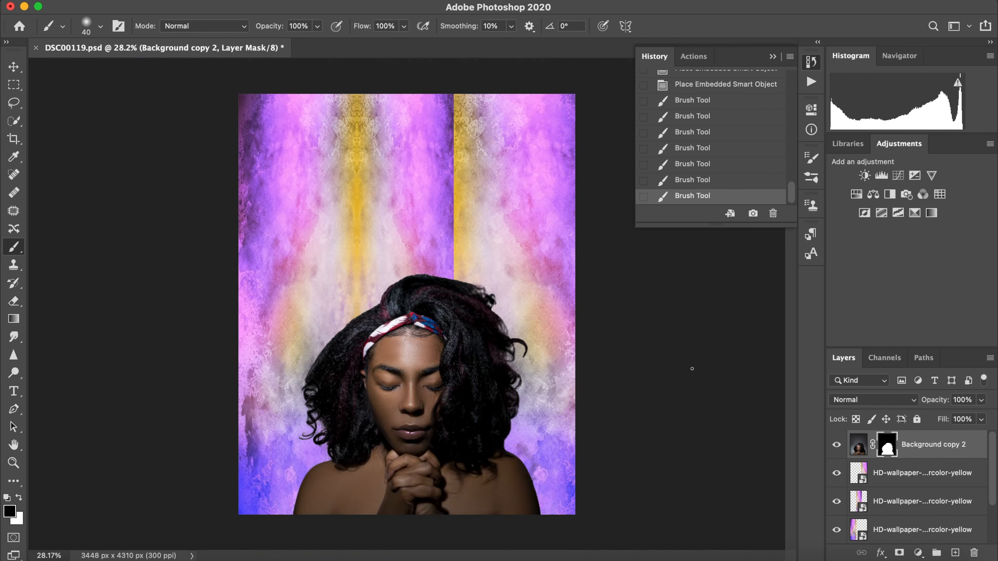
scroll(550, 299, "up", 5)
left_click_drag(524, 271, 545, 280)
scroll(575, 381, "up", 3)
- Switch to white, shrink the brush to 20 px and restore the curls along the hair's right side and upper right crown
key("x")
key("[")
key("[")
mouse_move(609, 344)
left_mouse_down()
mouse_move(624, 350)
mouse_move(629, 331)
left_mouse_up()
left_click_drag(540, 200, 561, 216)
left_click_drag(539, 207, 540, 215)
key("[")
key("[")
left_click_drag(606, 366, 616, 369)
scroll(609, 299, "down", 3)
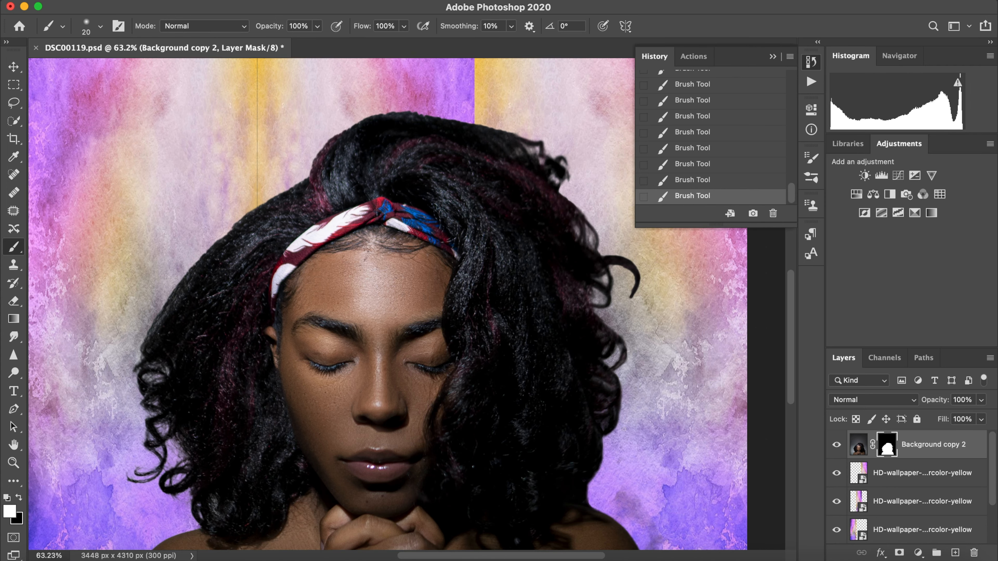
- Try trimming the hair's upper left outline with a black stroke on the mask, and undo that stroke
scroll(619, 450, "down", 5)
scroll(550, 430, "up", 6)
scroll(510, 413, "left", 4)
key("x")
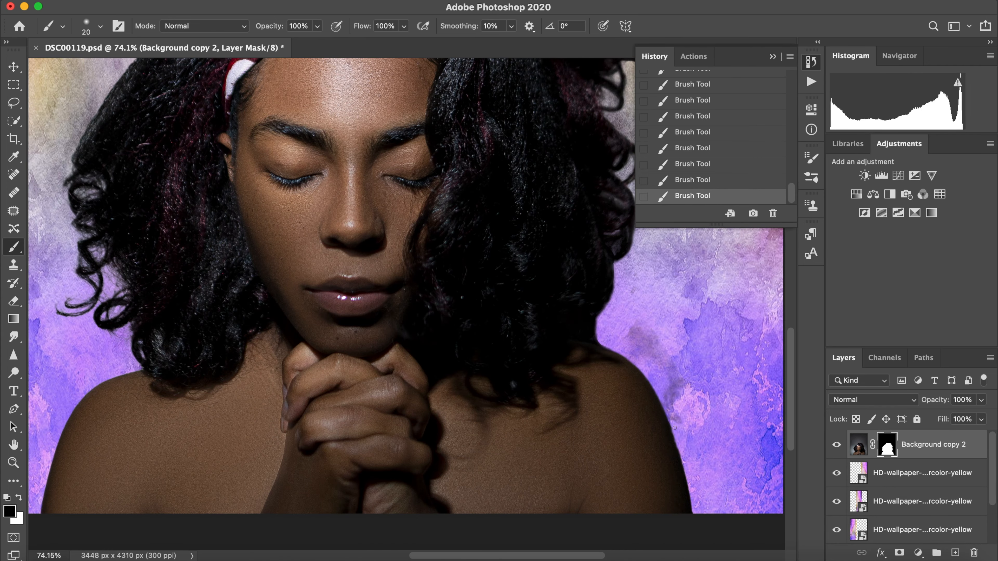
scroll(483, 213, "down", 4)
scroll(484, 214, "up", 3)
left_click_drag(412, 248, 352, 301)
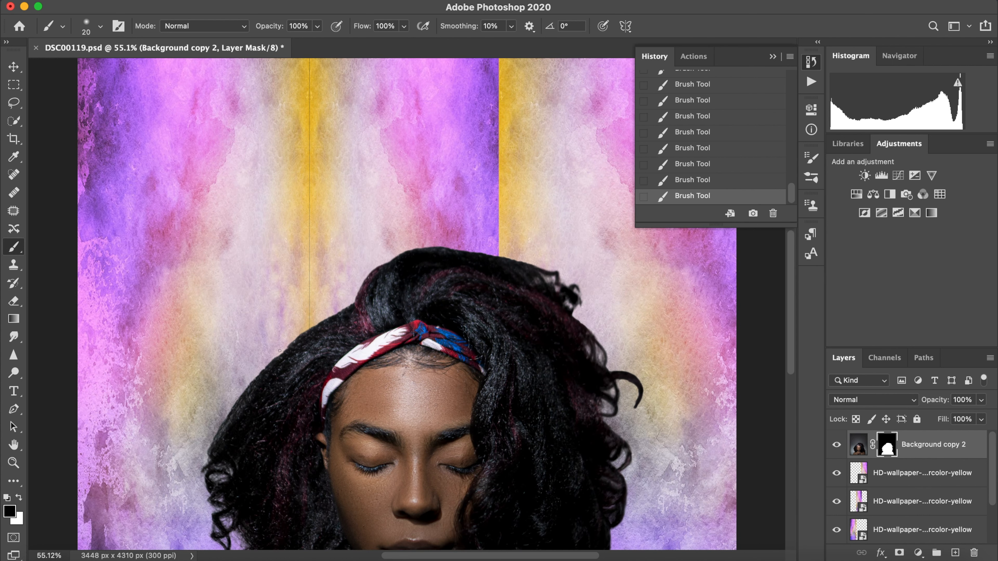
scroll(265, 368, "down", 3)
scroll(236, 386, "up", 3)
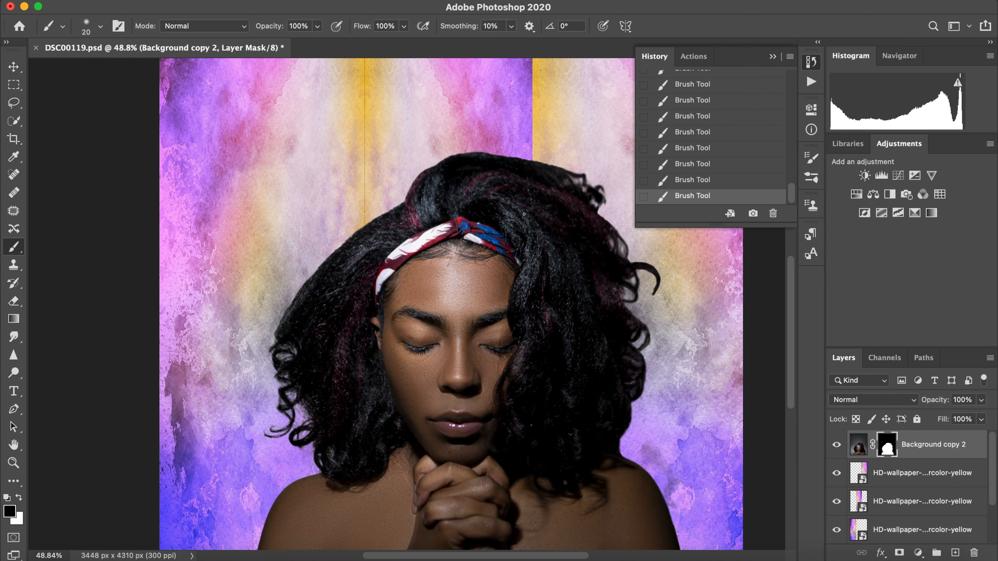
key("super+z")
- Paint white on the mask along the top outline of the hair to restore its edge
key("x")
left_click_drag(377, 269, 446, 253)
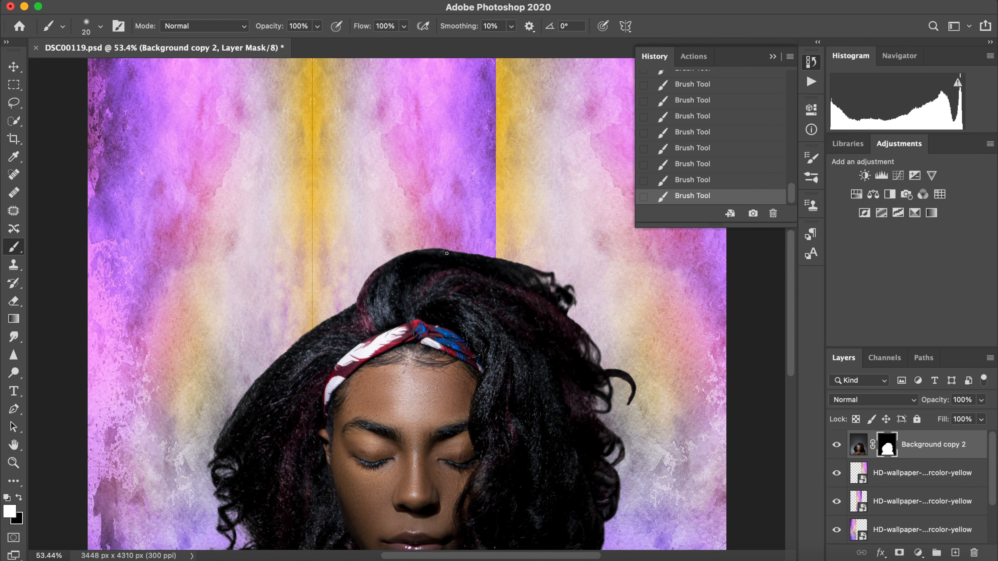
scroll(466, 254, "down", 5)
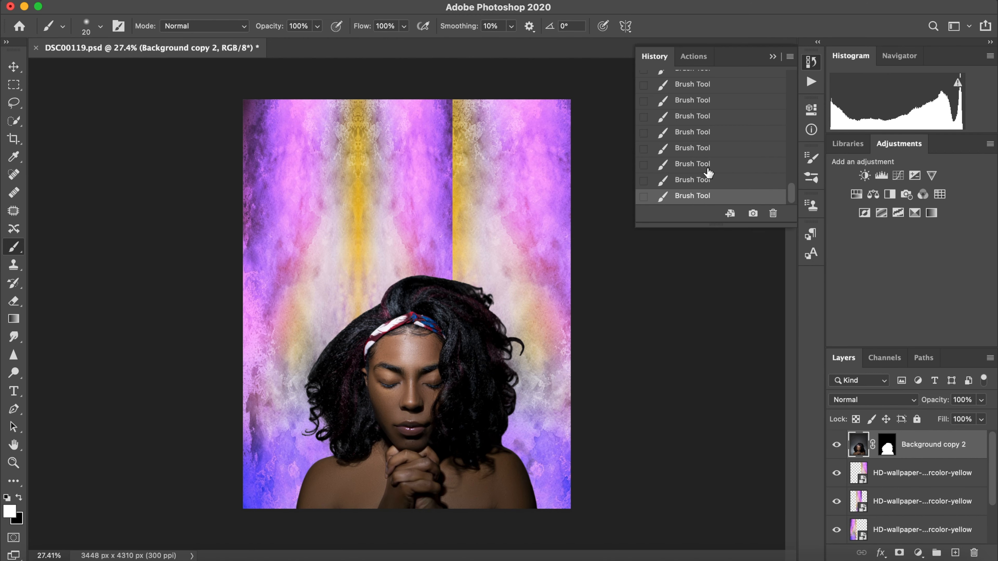
- Compare the composite with Snapshot 2 in the history and return to the latest brush state
scroll(714, 135, "up", 5)
scroll(715, 137, "up", 10)
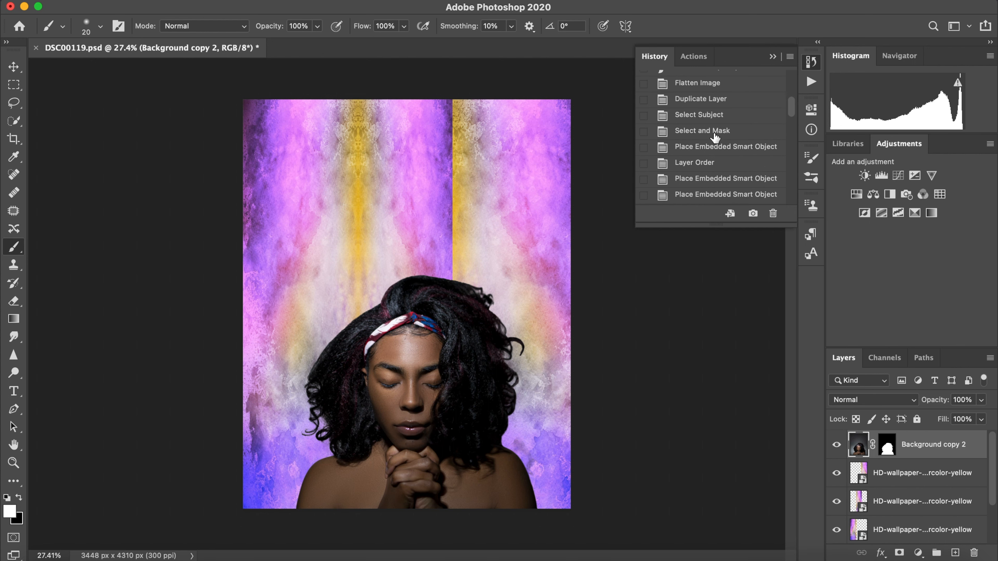
left_click(693, 133)
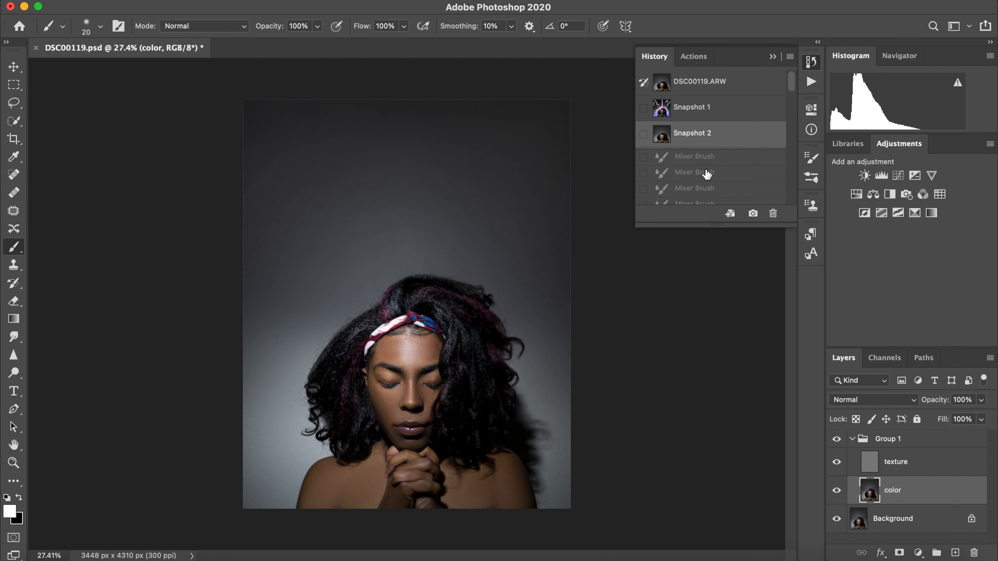
scroll(707, 167, "down", 10)
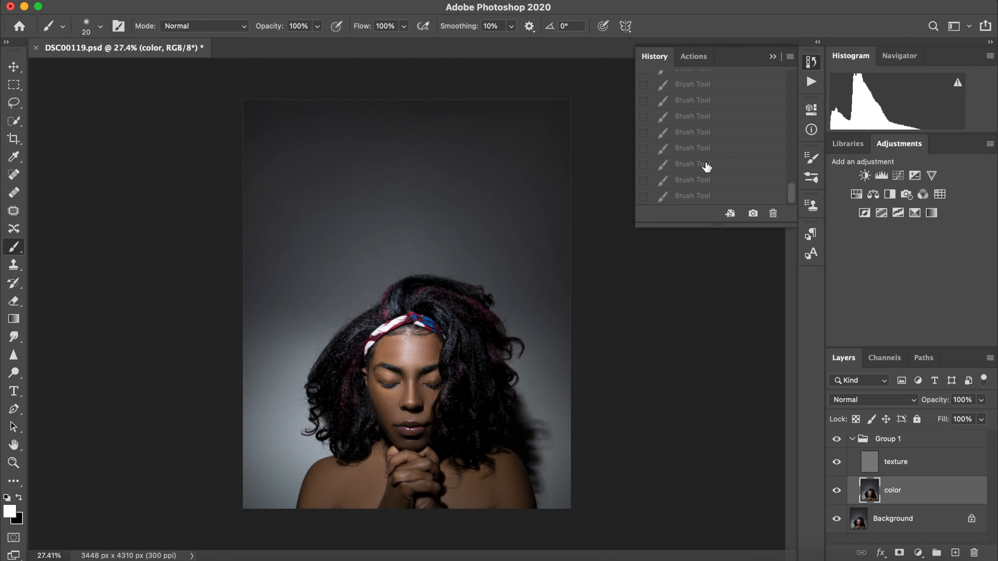
left_click(690, 202)
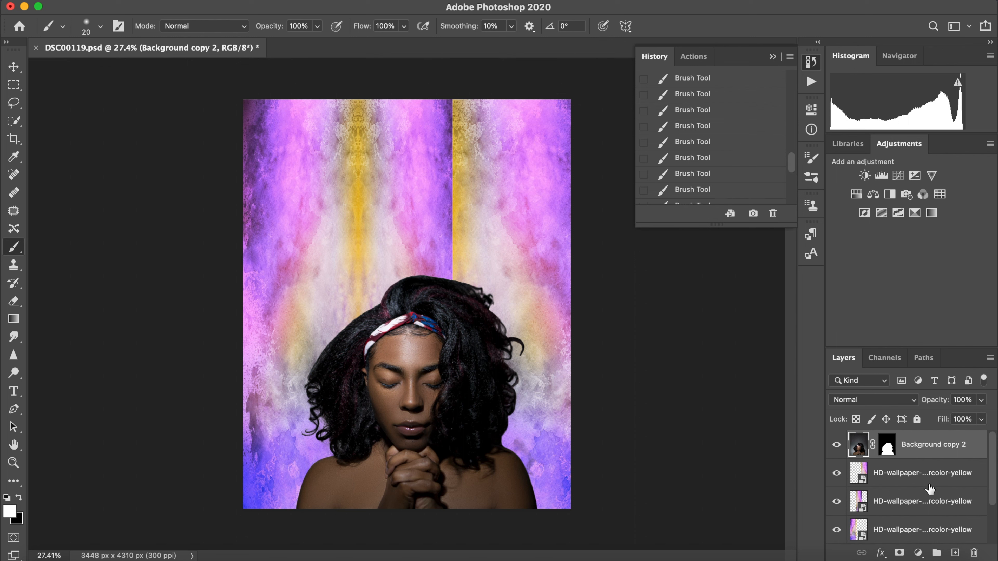
- Flip the right wallpaper strip horizontally and shift it slightly to the right
left_click(929, 476)
left_click(148, 1)
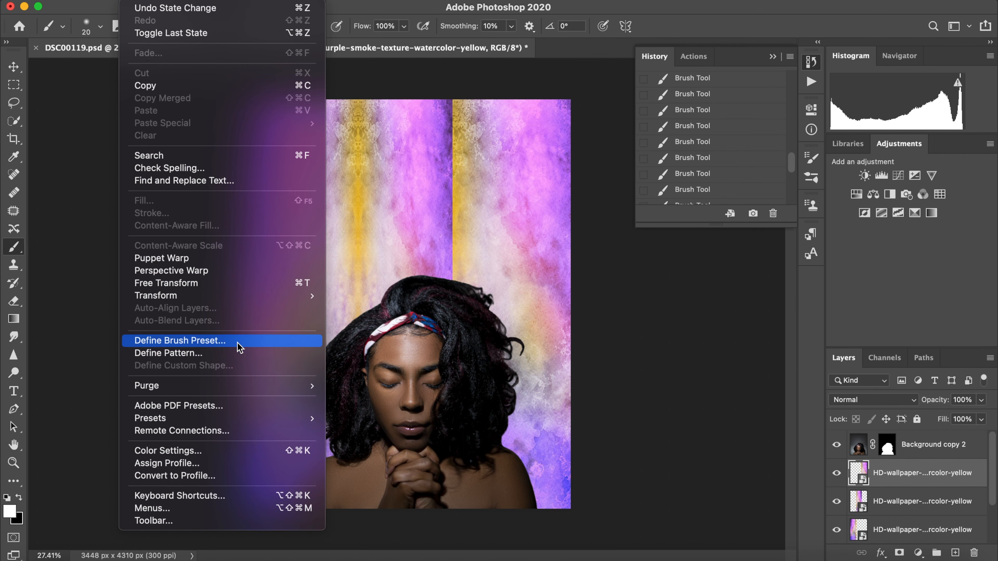
mouse_move(247, 296)
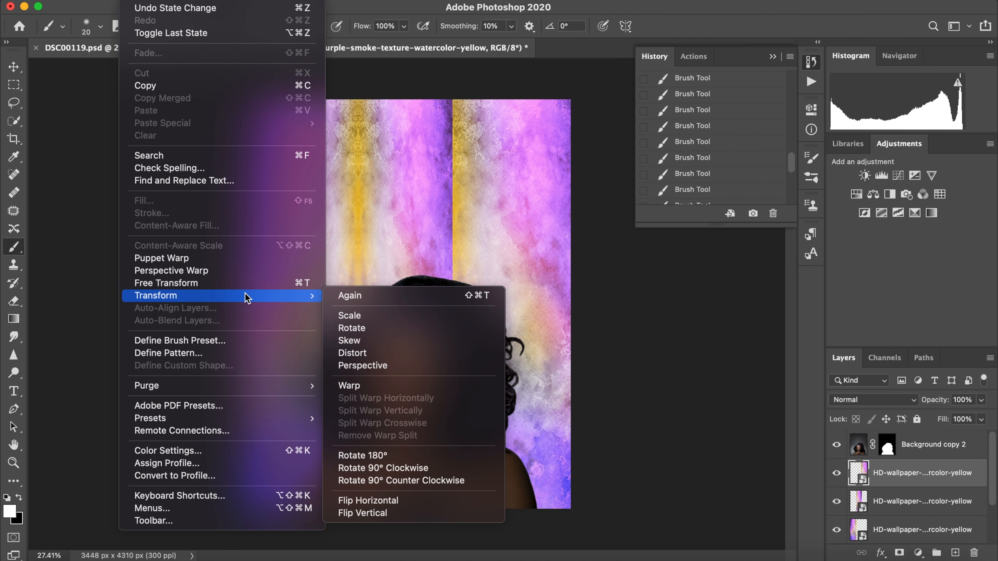
left_click(442, 501)
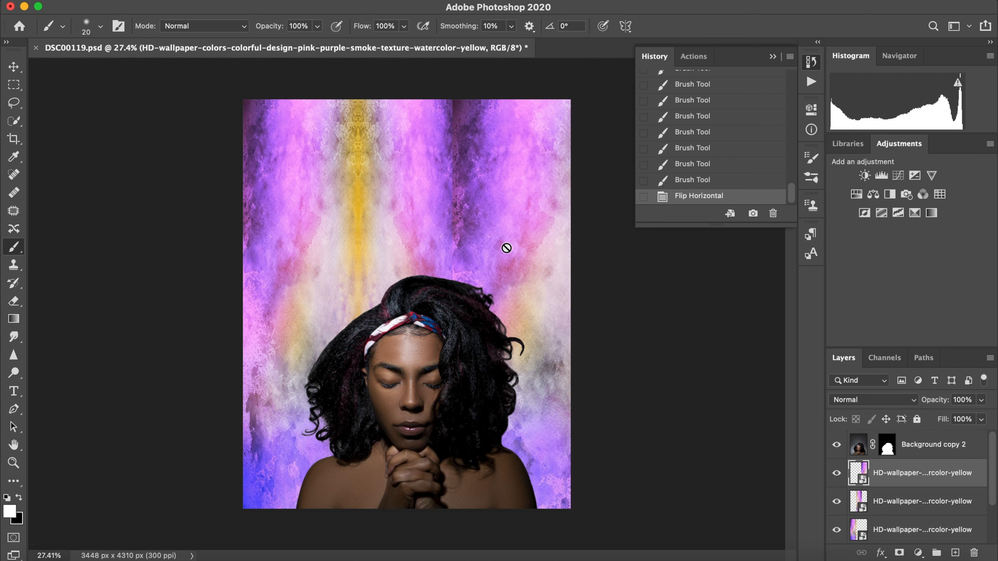
left_click(133, 1)
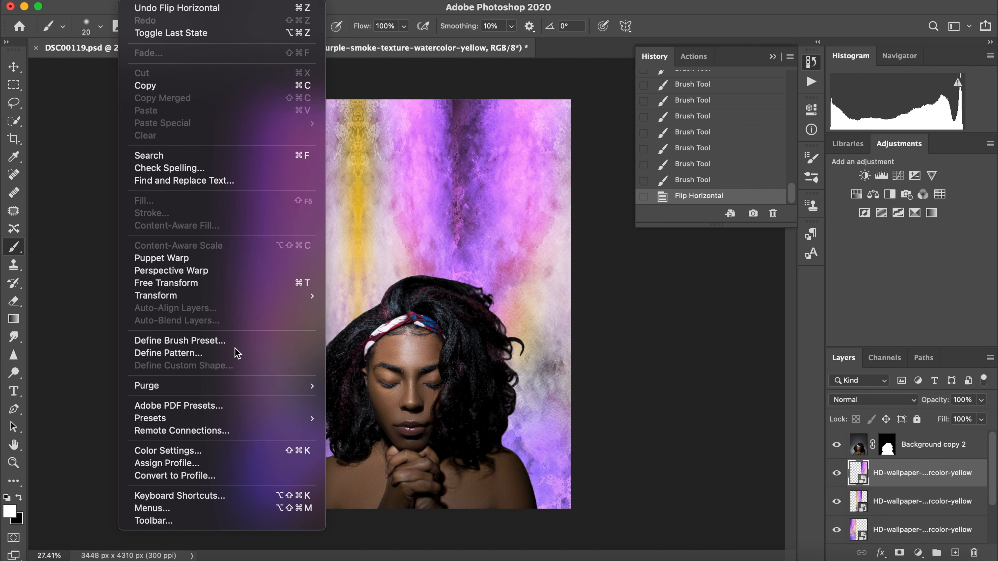
left_click(220, 283)
mouse_move(539, 288)
left_mouse_down()
mouse_move(567, 293)
mouse_move(548, 292)
left_mouse_up()
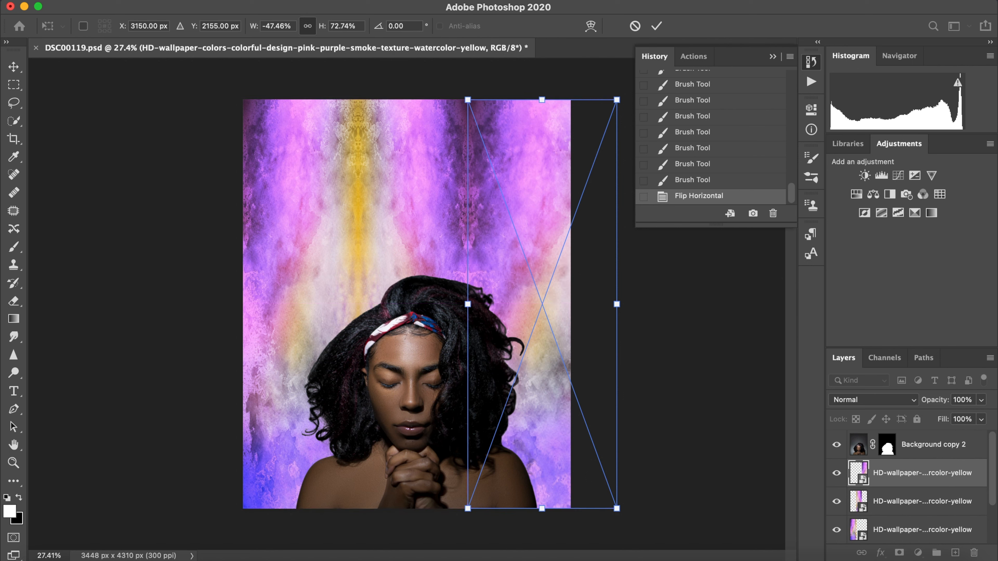
left_click(656, 26)
- Free-transform the left wallpaper strip with a slight nudge
left_click(859, 527)
left_click(127, 1)
left_click(232, 283)
left_click_drag(311, 249, 313, 248)
left_click(657, 26)
- Squeeze the middle wallpaper strip from both sides into a narrow column above the woman's head
left_click(860, 502)
key("ctrl+t")
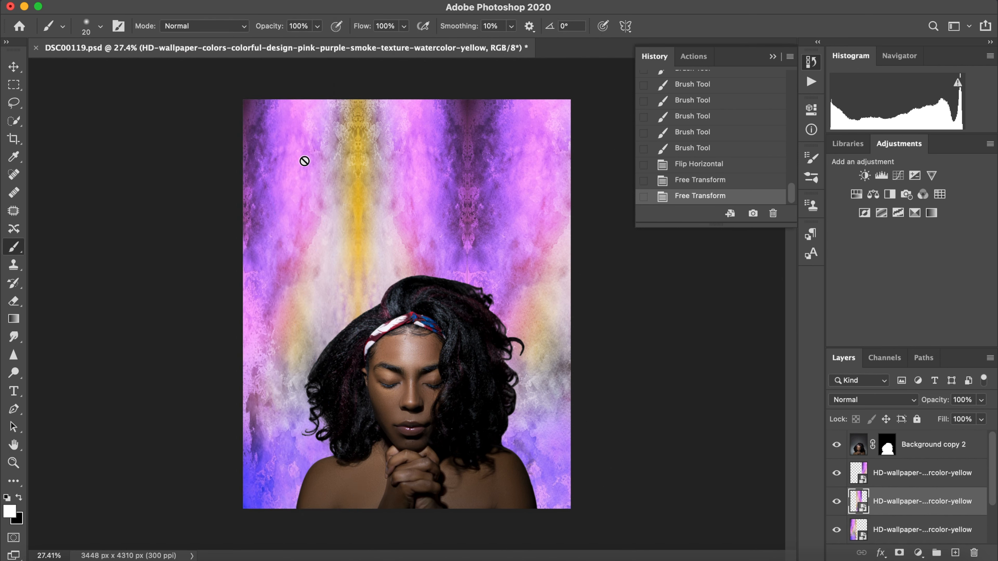
left_click_drag(357, 304, 391, 304)
left_click_drag(467, 303, 411, 303)
left_click_drag(392, 304, 394, 304)
left_click(655, 25)
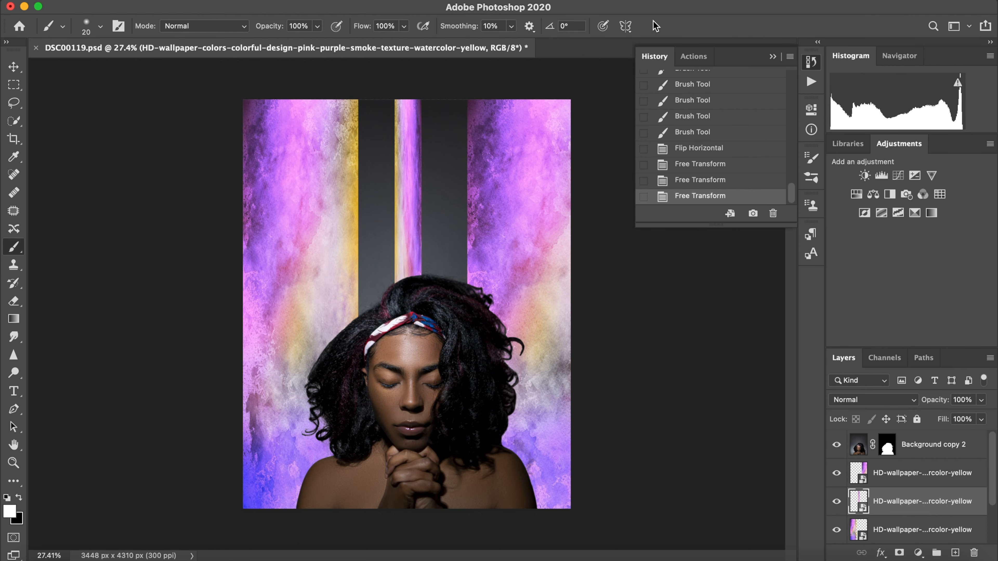
- Widen the right wallpaper strip with Free Transform until it meets the narrow column's right edge
left_click(133, 1)
left_click(221, 283)
key("Escape")
left_click(900, 475)
left_click(134, 1)
left_click(217, 284)
left_click_drag(468, 304, 420, 304)
left_click(655, 25)
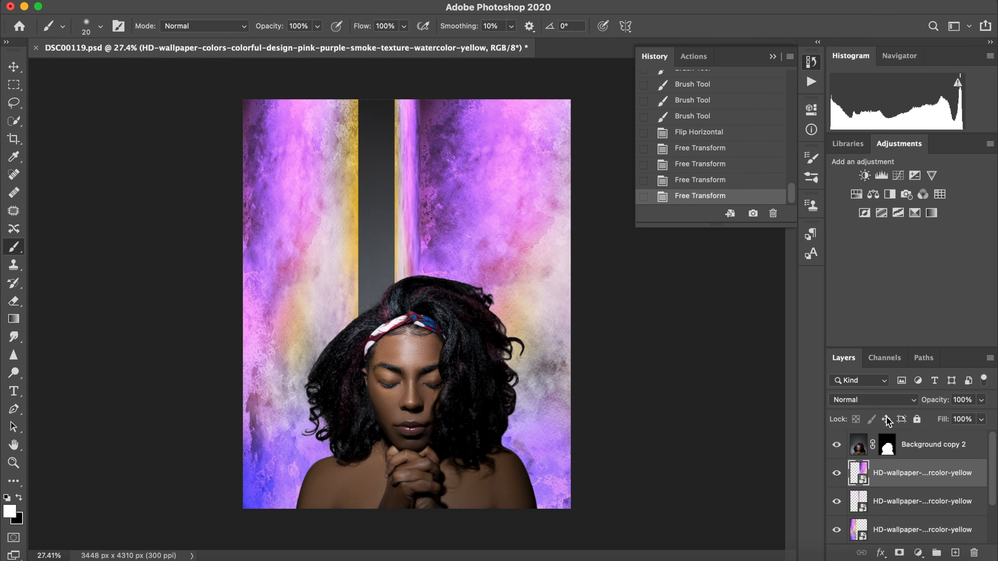
- Widen the left wallpaper strip with Free Transform until it reaches the narrow column's left edge
left_click(901, 530)
left_click(134, 1)
left_click(214, 284)
left_click_drag(358, 304, 400, 304)
left_click(656, 25)
left_click(133, 1)
left_click(220, 283)
left_click(661, 25)
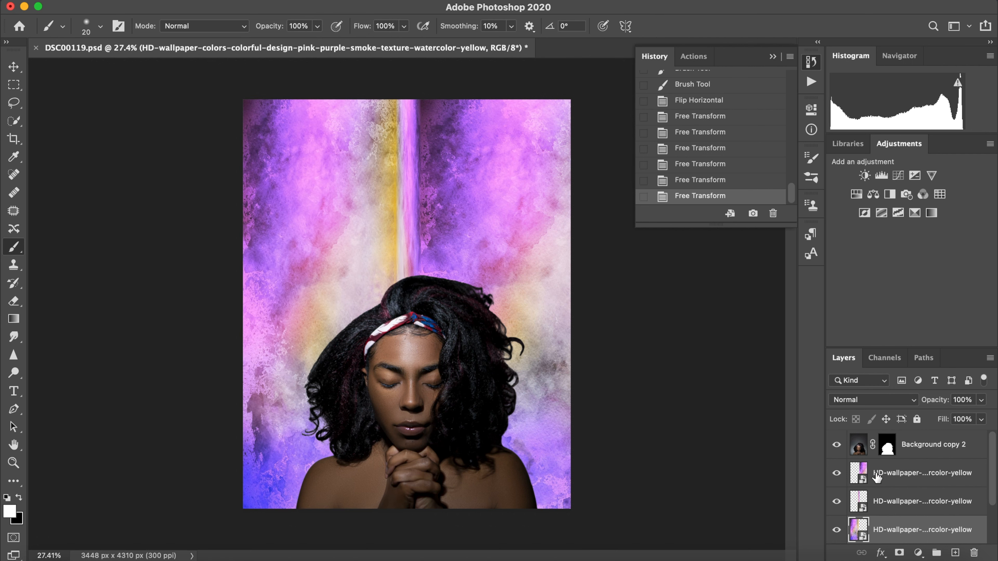
- Add a layer mask to each of the three wallpaper strips
left_click(899, 552)
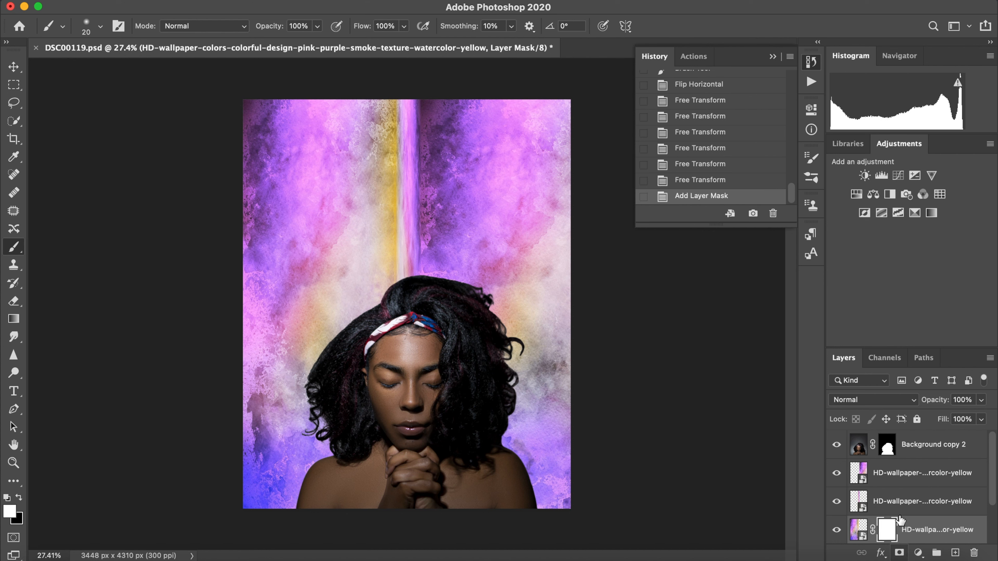
left_click(897, 508)
left_click(899, 552)
left_click(895, 480)
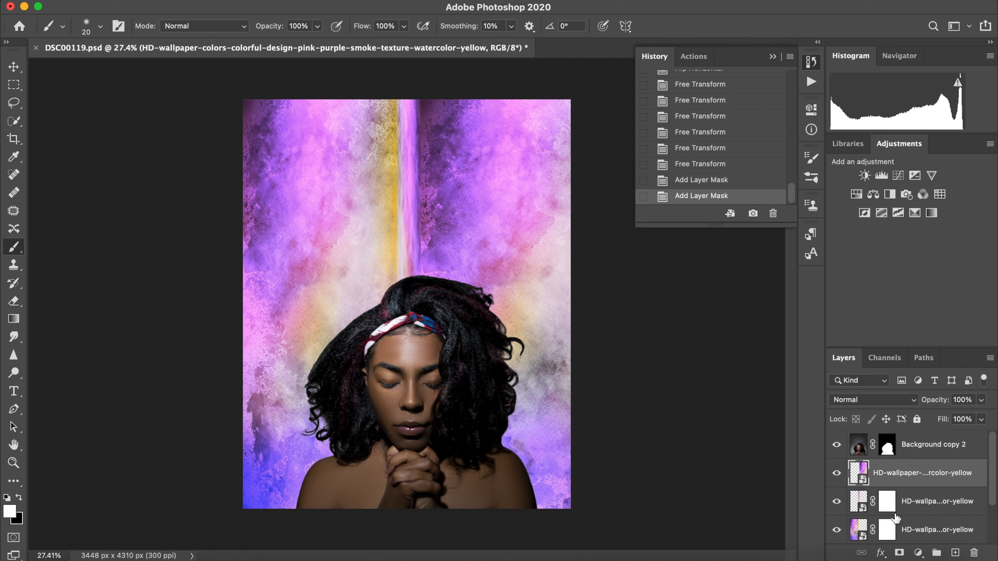
left_click(900, 552)
- Paint black with a 500 px brush on the left strip's mask, hiding its upper left area along a diagonal
left_click(888, 532)
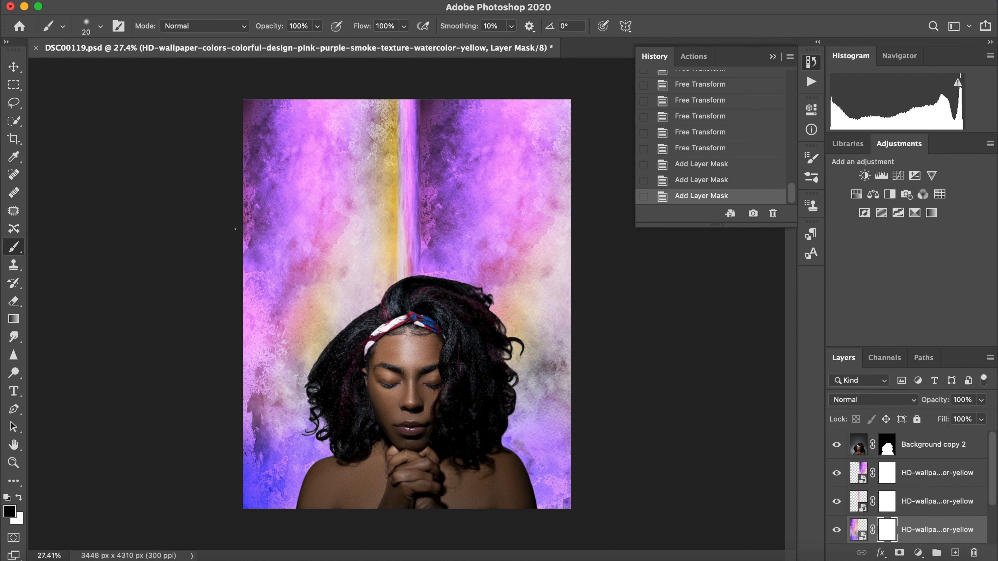
key("bracketright")
key("bracketright")
key("bracketright")
key("bracketright")
key("bracketright")
key("bracketright")
key("bracketright")
key("bracketright")
key("bracketright")
key("bracketright")
key("bracketright")
key("bracketright")
key("bracketright")
key("bracketright")
key("bracketright")
key("bracketright")
mouse_move(250, 154)
left_mouse_down()
mouse_move(253, 103)
mouse_move(265, 91)
mouse_move(223, 141)
mouse_move(238, 149)
mouse_move(220, 198)
mouse_move(262, 162)
mouse_move(269, 182)
mouse_move(242, 207)
mouse_move(203, 299)
mouse_move(318, 108)
left_mouse_up()
mouse_move(336, 90)
left_mouse_down()
mouse_move(260, 282)
mouse_move(291, 221)
left_mouse_up()
mouse_move(224, 335)
left_mouse_down()
mouse_move(289, 249)
mouse_move(350, 89)
mouse_move(312, 205)
mouse_move(220, 350)
mouse_move(333, 203)
mouse_move(261, 327)
mouse_move(195, 397)
mouse_move(281, 300)
mouse_move(244, 359)
mouse_move(337, 192)
mouse_move(359, 126)
mouse_move(319, 219)
mouse_move(377, 96)
mouse_move(226, 413)
mouse_move(299, 297)
mouse_move(337, 185)
left_mouse_up()
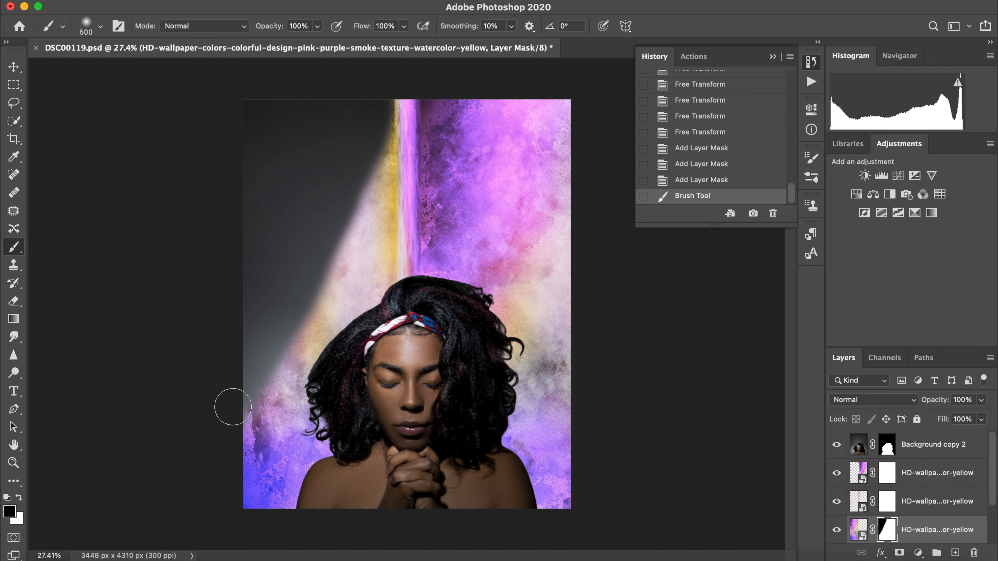
mouse_move(231, 405)
left_mouse_down()
mouse_move(215, 443)
mouse_move(231, 414)
mouse_move(218, 465)
mouse_move(227, 422)
mouse_move(228, 473)
mouse_move(246, 388)
mouse_move(264, 343)
mouse_move(299, 320)
mouse_move(296, 302)
mouse_move(333, 244)
mouse_move(331, 221)
mouse_move(365, 184)
mouse_move(383, 113)
mouse_move(370, 164)
mouse_move(349, 182)
mouse_move(380, 162)
mouse_move(338, 234)
left_mouse_up()
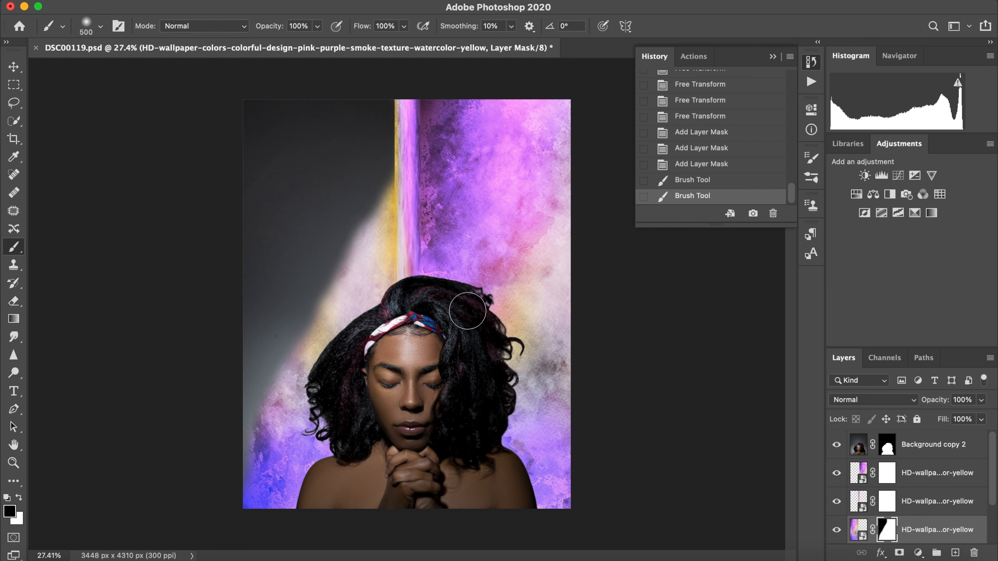
- Shrink the brush and paint black on the middle strip's mask along the upper left edge of the narrow column
key("bracketleft")
key("bracketleft")
key("bracketleft")
key("bracketleft")
key("bracketleft")
key("bracketleft")
key("bracketleft")
key("bracketleft")
left_click(937, 502)
left_click(888, 503)
left_click_drag(393, 102, 391, 185)
left_click(392, 183)
- Paint black with a 600 px brush on the right strip's mask, hiding its upper right area along a matching diagonal
left_click(887, 473)
key("bracketright")
key("bracketright")
key("bracketright")
key("bracketright")
key("bracketright")
key("bracketright")
key("bracketright")
key("bracketright")
key("bracketright")
key("bracketright")
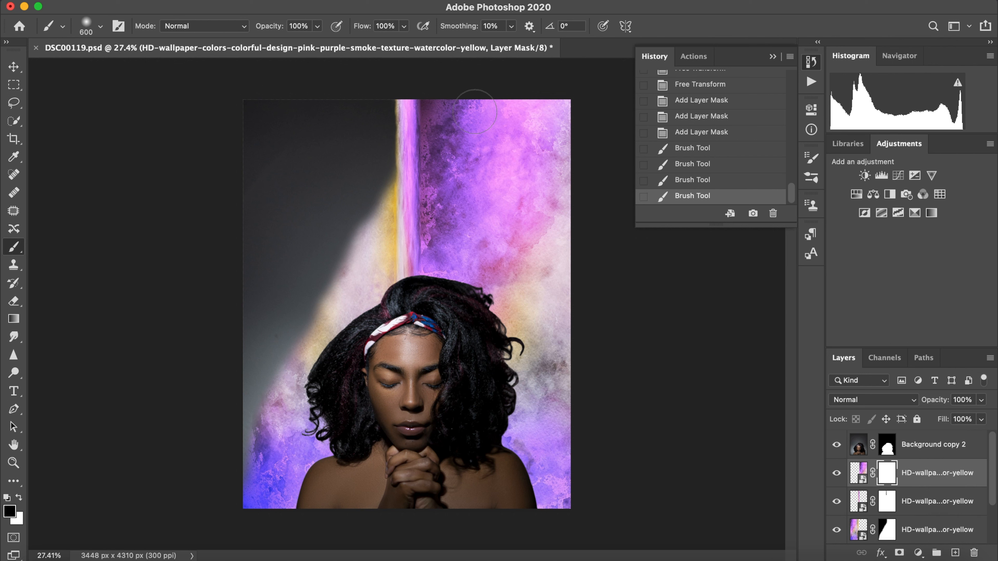
mouse_move(524, 106)
left_mouse_down()
mouse_move(461, 98)
mouse_move(481, 191)
mouse_move(576, 371)
left_mouse_up()
left_click_drag(512, 258, 565, 366)
- Reduce the brush to 175 px and mask out the upper right edge of the narrow column
key("bracketleft")
key("bracketleft")
key("bracketleft")
key("bracketleft")
key("bracketleft")
key("bracketleft")
key("bracketleft")
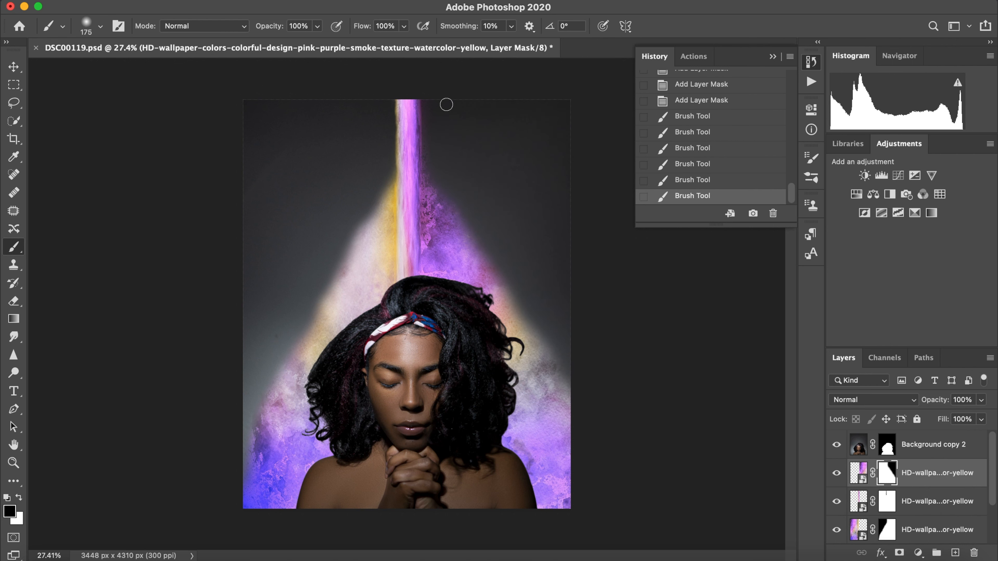
left_click(887, 502)
left_click_drag(424, 103, 425, 165)
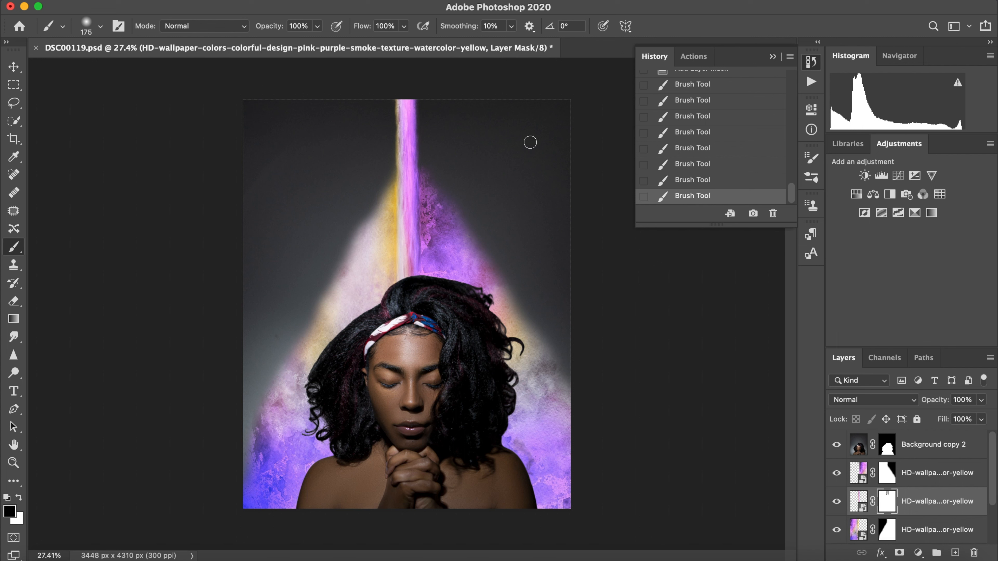
left_click_drag(418, 104, 416, 161)
- Mask out the peaks of both side strips with a 400 px brush and trim the column's lower edges
left_click(888, 473)
key("bracketright")
key("bracketright")
key("bracketright")
key("bracketright")
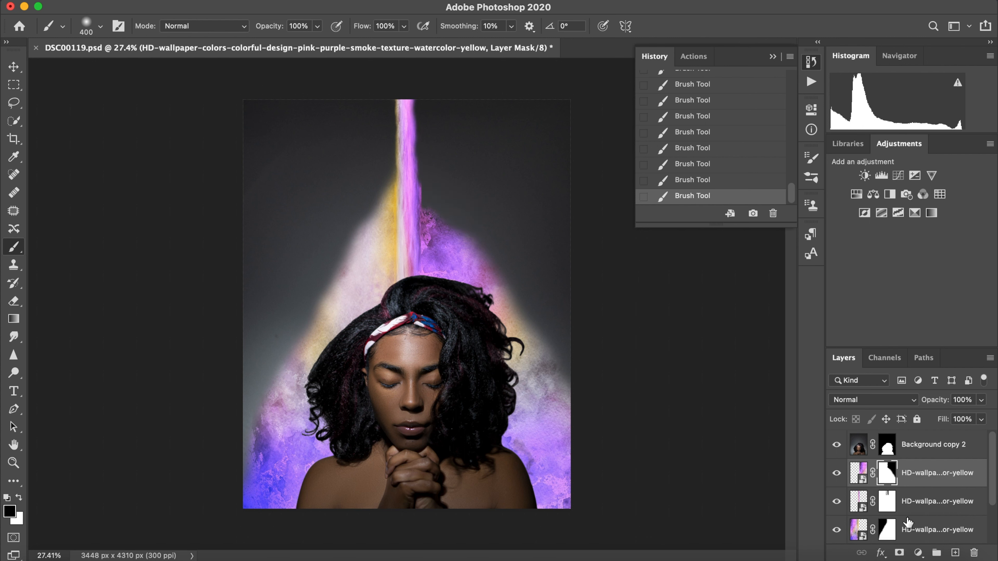
left_click(887, 530)
left_click_drag(386, 197, 346, 237)
left_click(427, 198)
left_click(888, 473)
left_click_drag(427, 203, 465, 231)
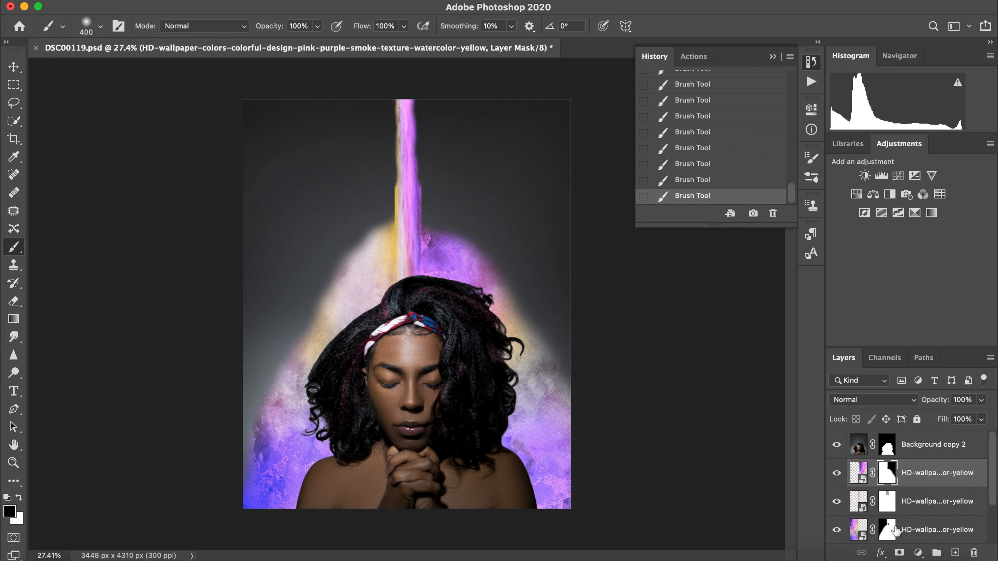
left_click(887, 501)
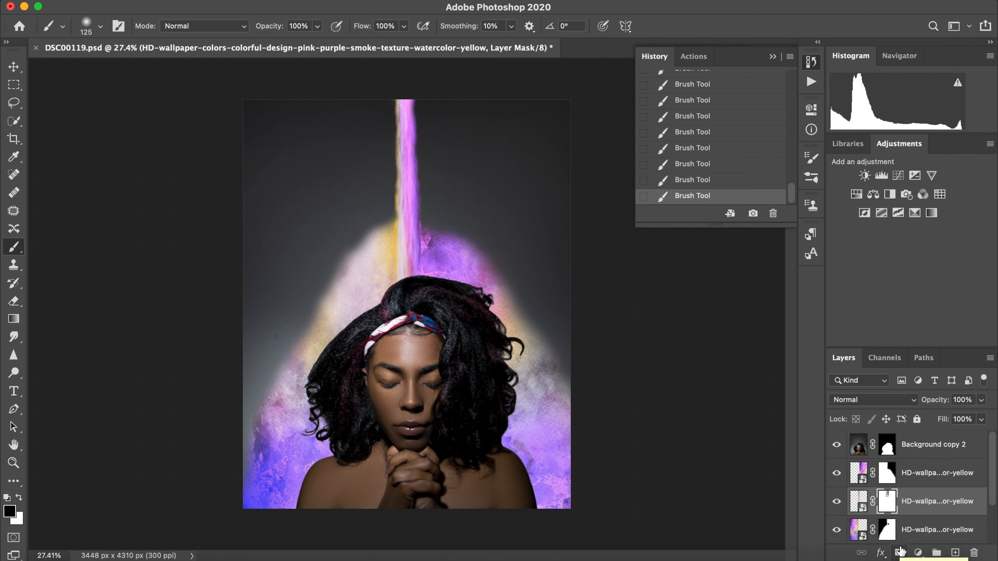
- Switch to a hard round brush and paint white on the right strip's mask to give it a crisp wavy edge
left_click(887, 530)
left_click(100, 26)
left_click(101, 203)
key("bracketright")
key("Return")
key("bracketright")
key("bracketright")
key("bracketright")
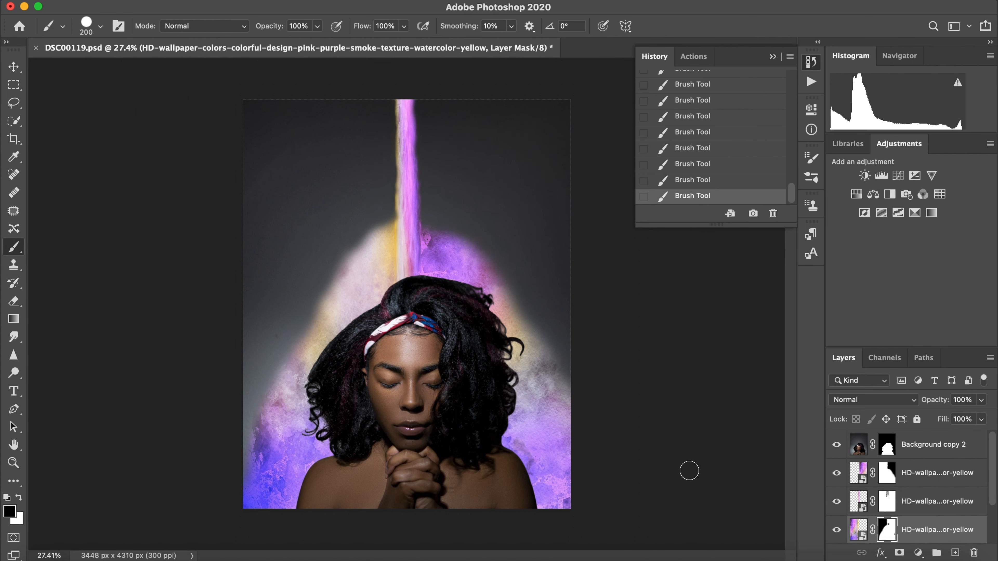
left_click(887, 474)
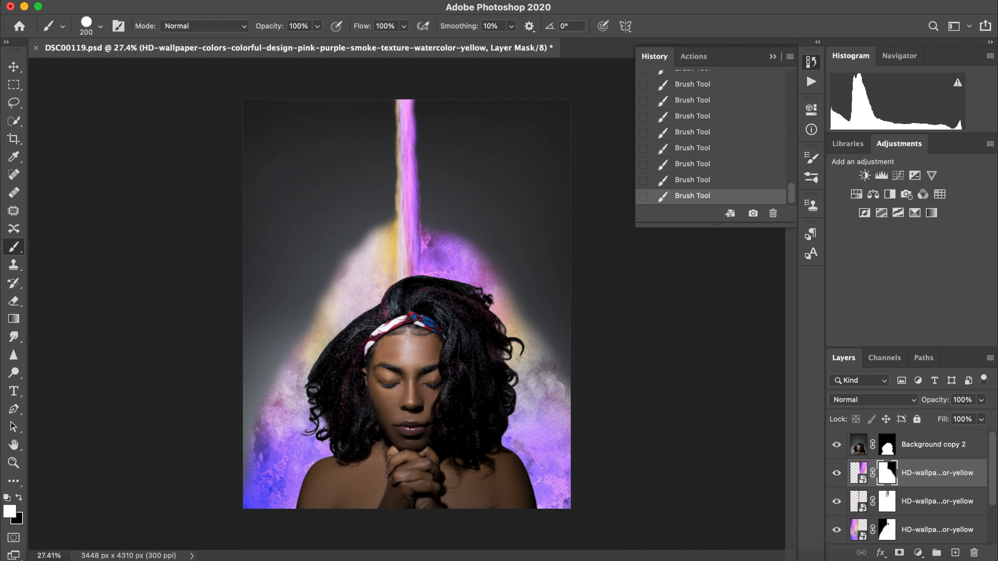
mouse_move(559, 383)
left_mouse_down()
mouse_move(496, 280)
mouse_move(420, 225)
left_mouse_up()
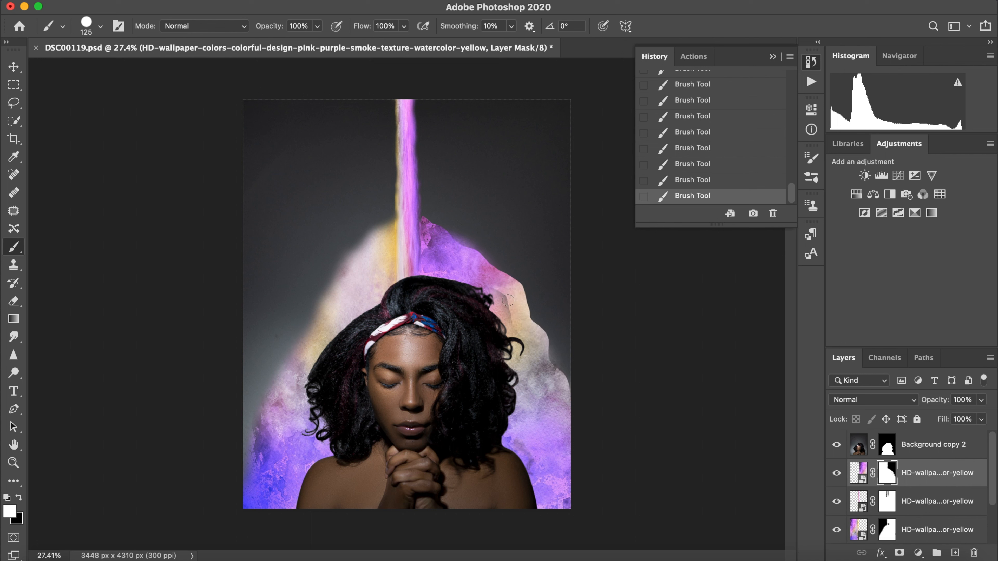
- Paint white on the left strip's mask to form a matching wavy edge and fill the gap inside it
left_click(887, 530)
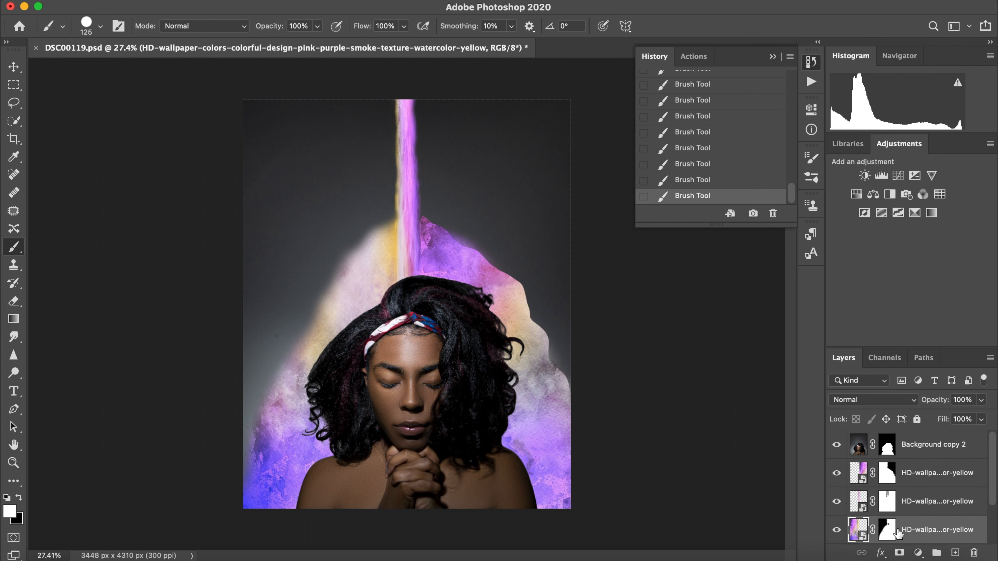
mouse_move(251, 445)
left_mouse_down()
mouse_move(317, 299)
mouse_move(354, 246)
mouse_move(397, 223)
left_mouse_up()
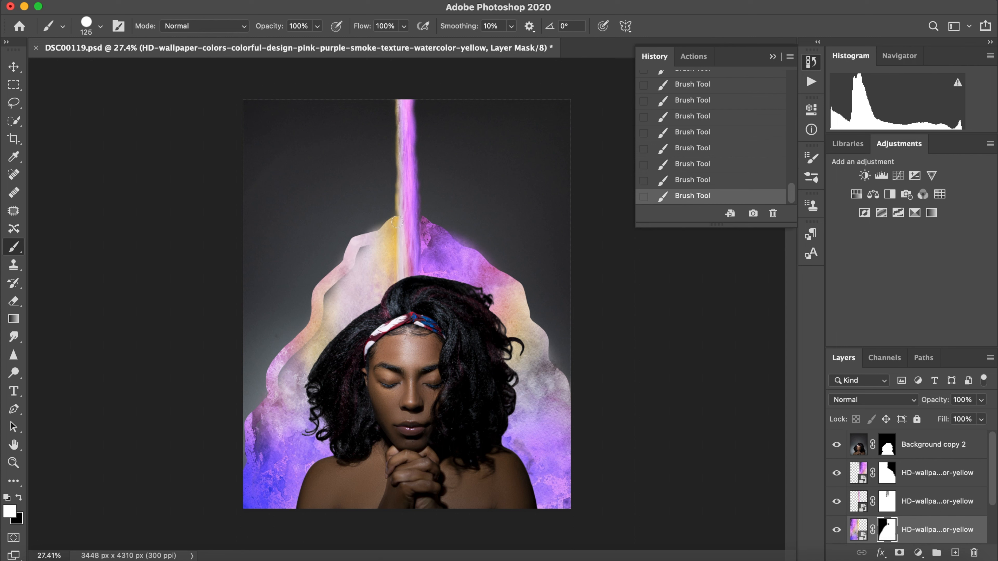
left_click_drag(348, 272, 287, 374)
- Review earlier layer-mask states in the history and return to the latest brush state
scroll(728, 157, "up", 10)
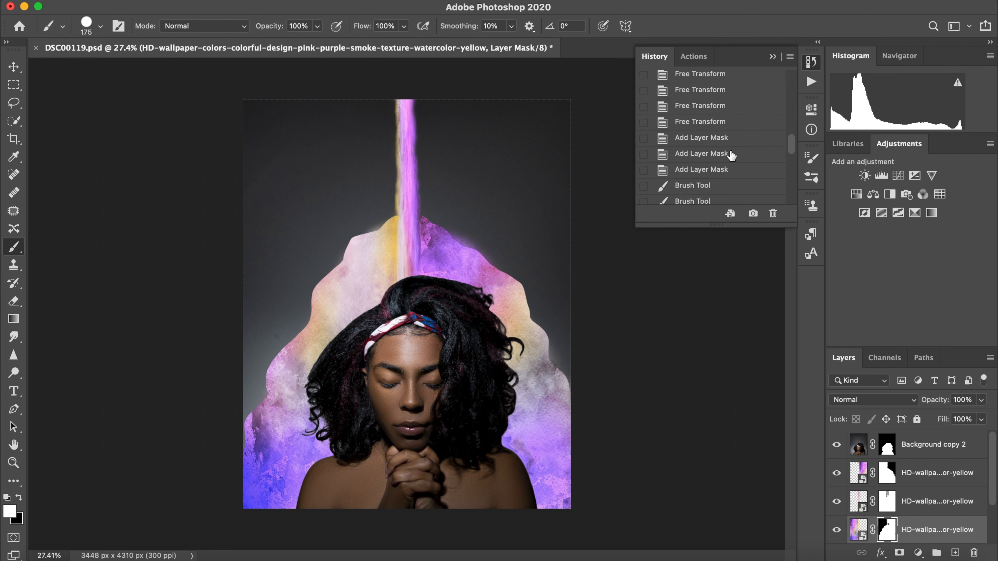
left_click(728, 156)
left_click(726, 171)
scroll(726, 171, "down", 5)
scroll(726, 172, "down", 1)
left_click(696, 200)
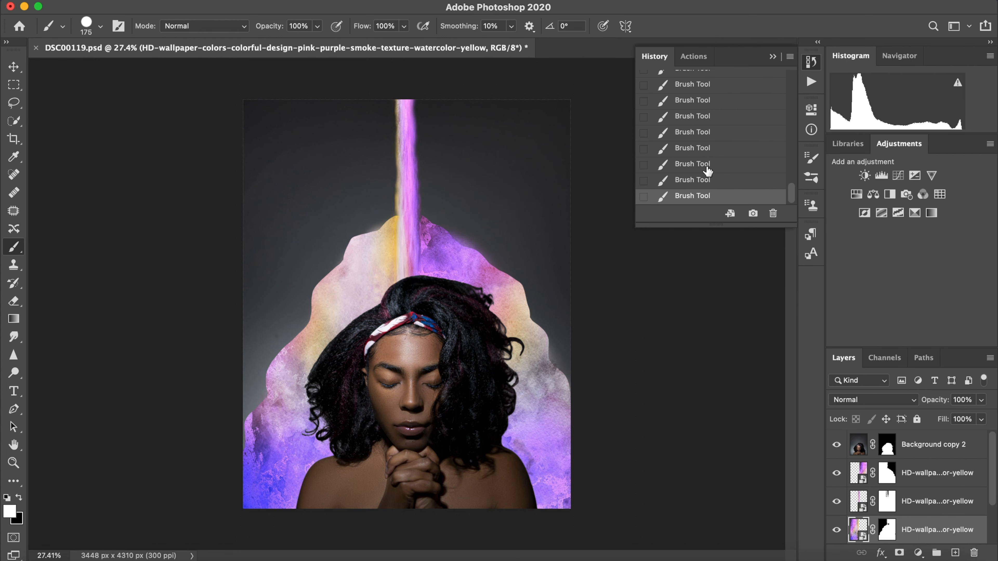
- Switch to a soft round brush, remove a stray dab, and paint black along the left strip's wavy edge to soften it
left_click(100, 26)
left_click(100, 165)
left_click(275, 259)
left_click(19, 497)
left_click(887, 530)
left_click(382, 214)
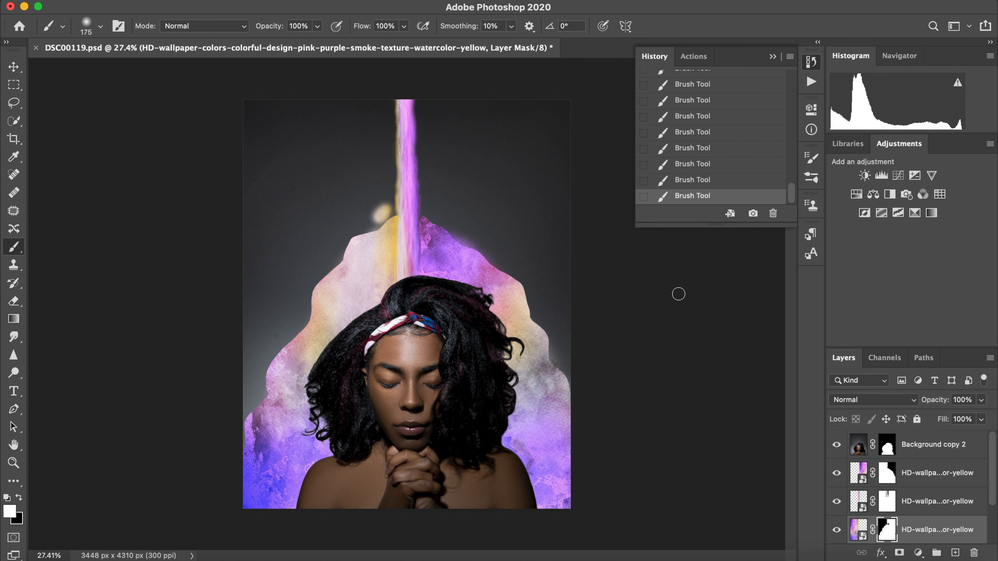
left_click(692, 180)
left_click(19, 497)
mouse_move(389, 211)
left_mouse_down()
mouse_move(338, 256)
mouse_move(249, 424)
left_mouse_up()
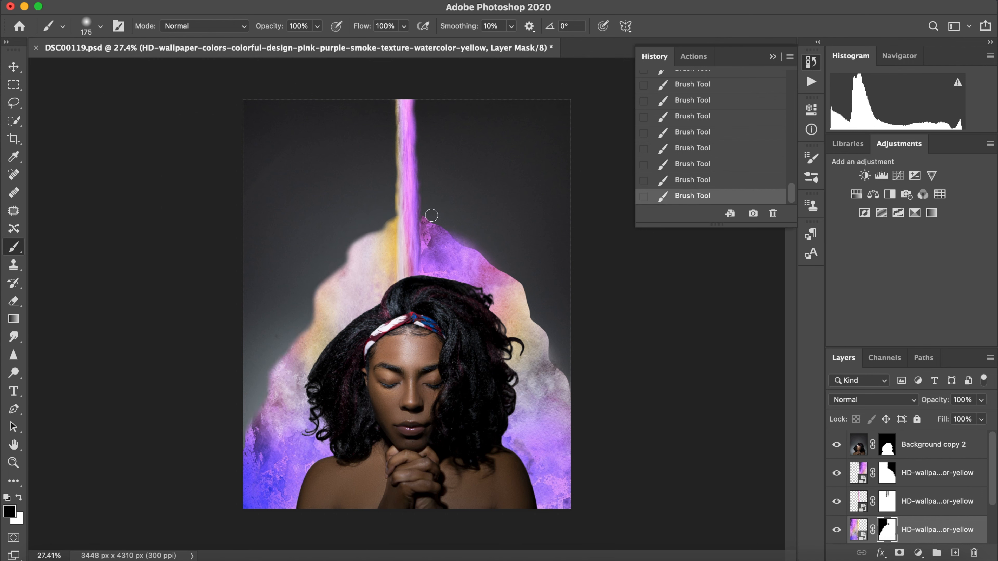
- Soften and trim the right strip's outer edge with black on its mask, and trim the left strip's edge to match
left_click(904, 480)
left_click(887, 473)
mouse_move(423, 213)
left_mouse_down()
mouse_move(513, 270)
mouse_move(579, 409)
mouse_move(559, 382)
left_mouse_up()
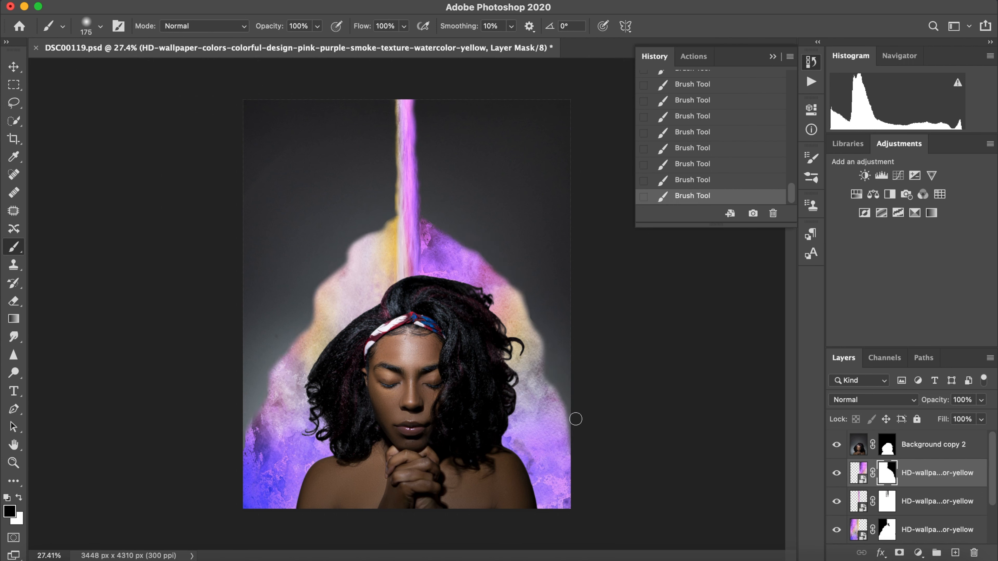
mouse_move(450, 226)
left_mouse_down()
mouse_move(495, 259)
mouse_move(578, 458)
left_mouse_up()
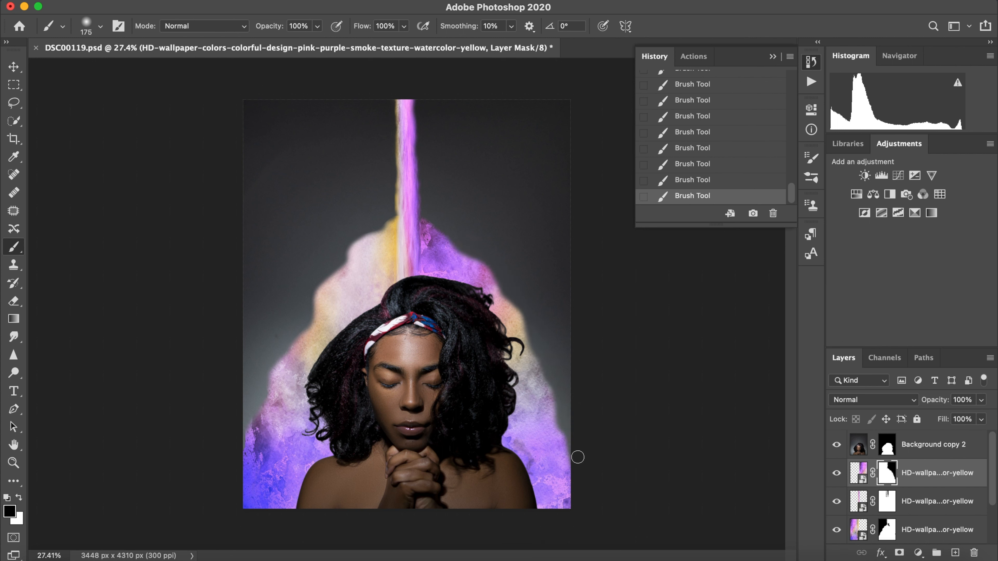
left_click(883, 525)
mouse_move(248, 454)
left_mouse_down()
mouse_move(240, 440)
mouse_move(299, 334)
mouse_move(393, 216)
mouse_move(357, 243)
mouse_move(334, 293)
left_mouse_up()
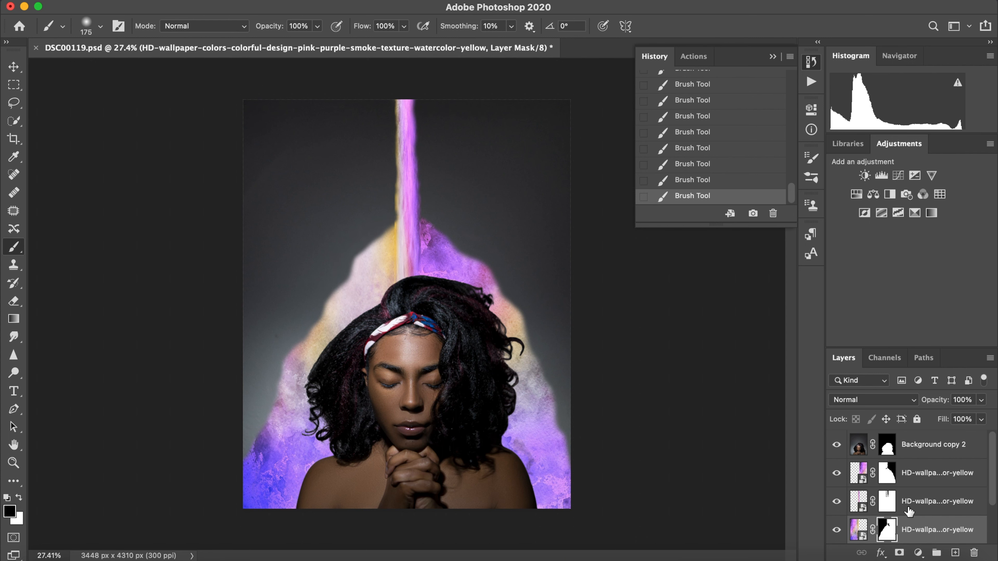
- Switch to a hard round brush, undo a trial dab, and touch up the left strip's wavy edge with white on its mask
left_click(101, 26)
left_click(98, 204)
type("x")
left_click(369, 268)
left_click(498, 232)
key("super+z")
key("x")
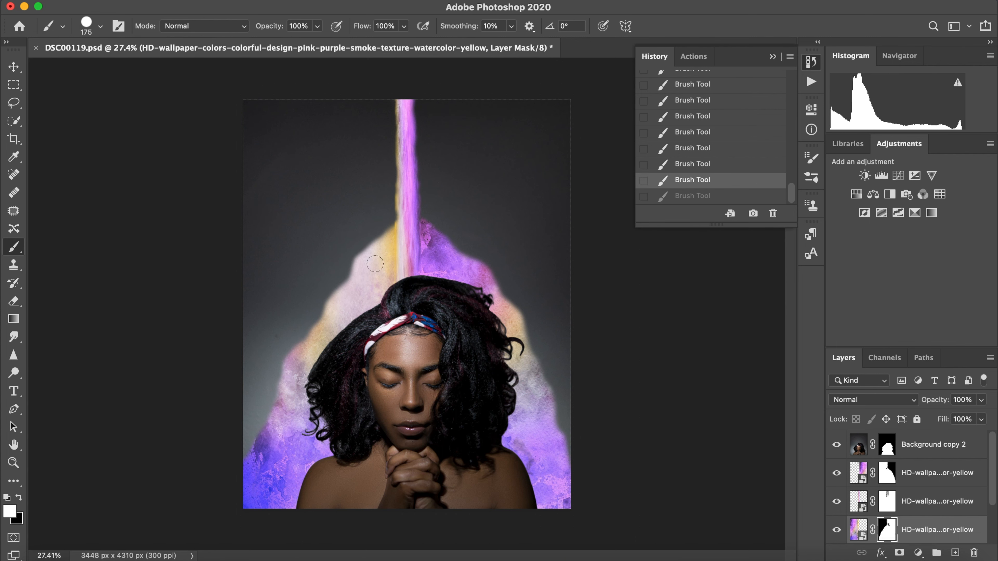
left_click_drag(346, 295, 369, 288)
- Paint along the beam's right edge on the middle strip's layer mask with a soft round brush at size 90
left_click(887, 502)
left_click(101, 27)
left_click(115, 166)
left_click(403, 134)
left_click(20, 498)
key("bracketleft")
key("bracketleft")
key("bracketleft")
key("bracketleft")
left_click_drag(418, 106, 421, 219)
key("super+plus")
key("super+plus")
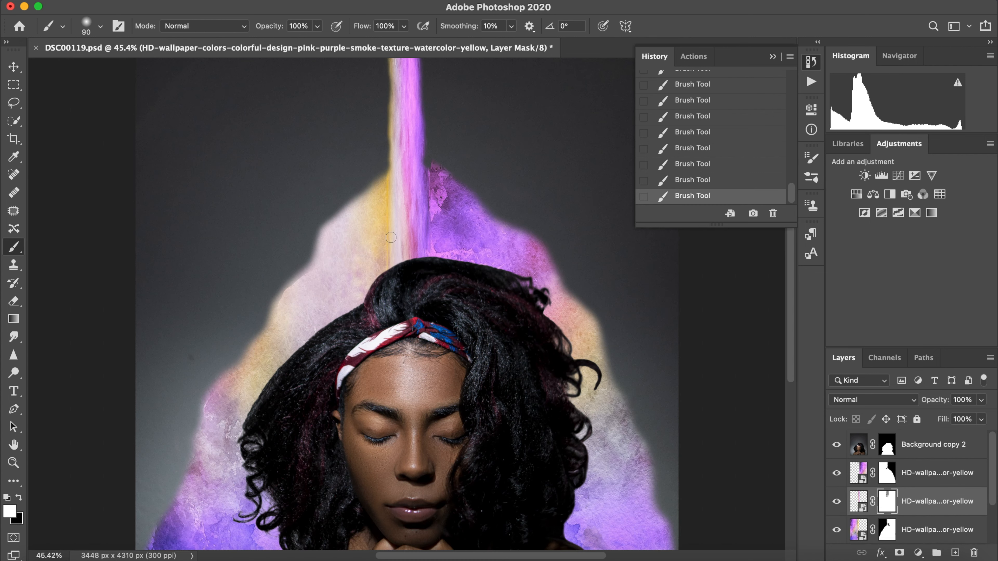
- Undo the last mask stroke and target the right strip's layer mask
left_click(886, 473)
left_click(887, 501)
key("super+minus")
key("super+minus")
key("super+plus")
key("super+plus")
left_click(887, 473)
key("super+z")
left_click(886, 473)
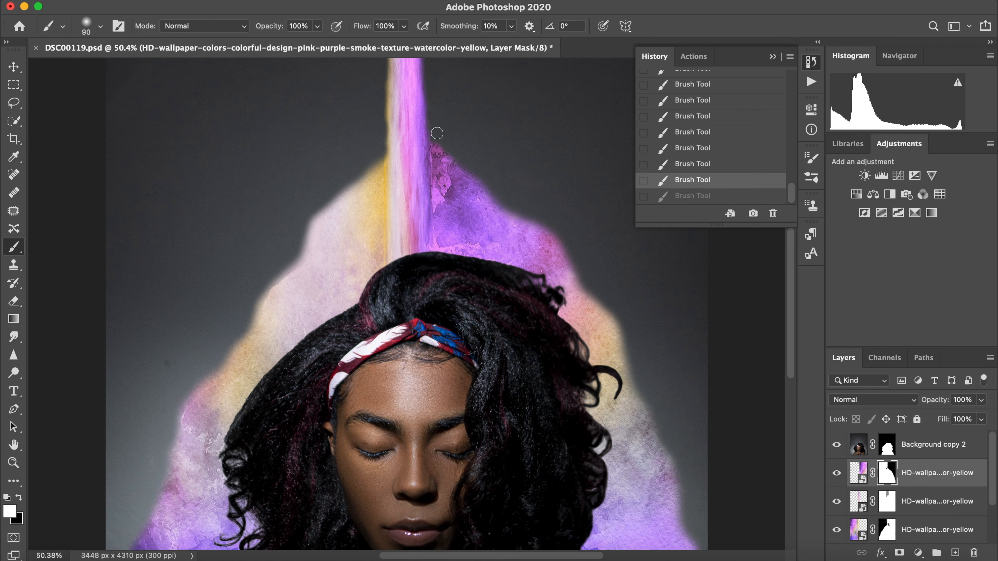
- Touch up the upper tip of the right strip beside the beam on its mask, undoing unwanted dabs
left_click(436, 134)
key("super+z")
left_click(884, 473)
left_click(435, 135)
key("super+z")
left_click(7, 498)
left_click(886, 472)
left_click(7, 499)
left_click(433, 138)
key("x")
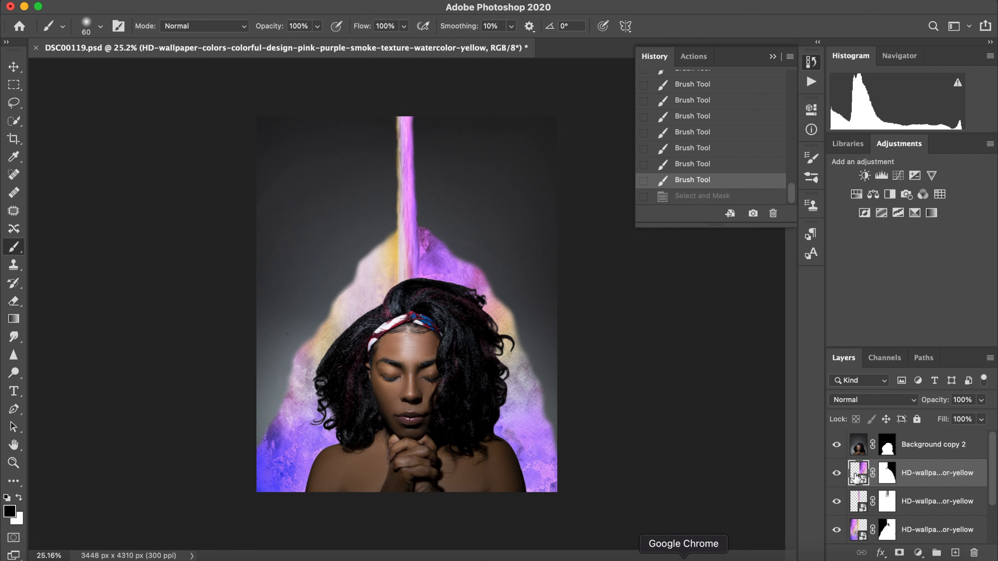
- Place the blue watercolor background texture from Downloads above Background copy 2 and stretch it up to the canvas top and down toward the bottom
left_click(858, 445)
left_click(41, 559)
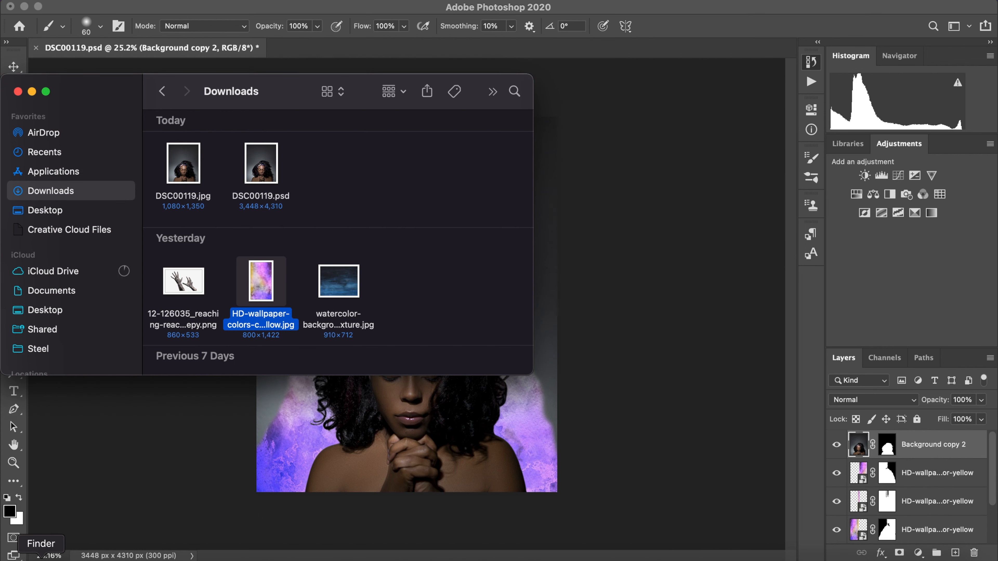
left_click_drag(344, 298, 486, 445)
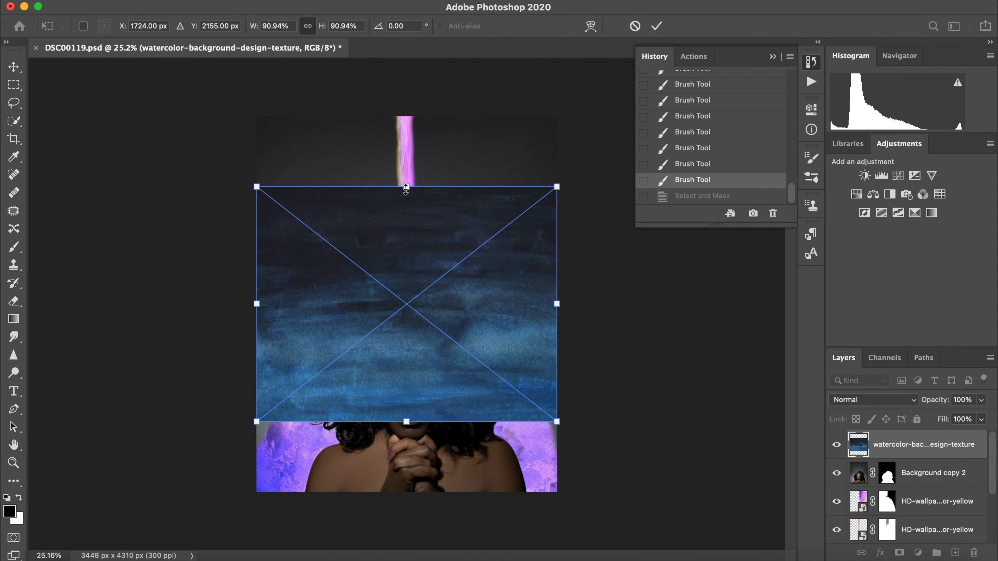
left_click_drag(405, 189, 407, 116)
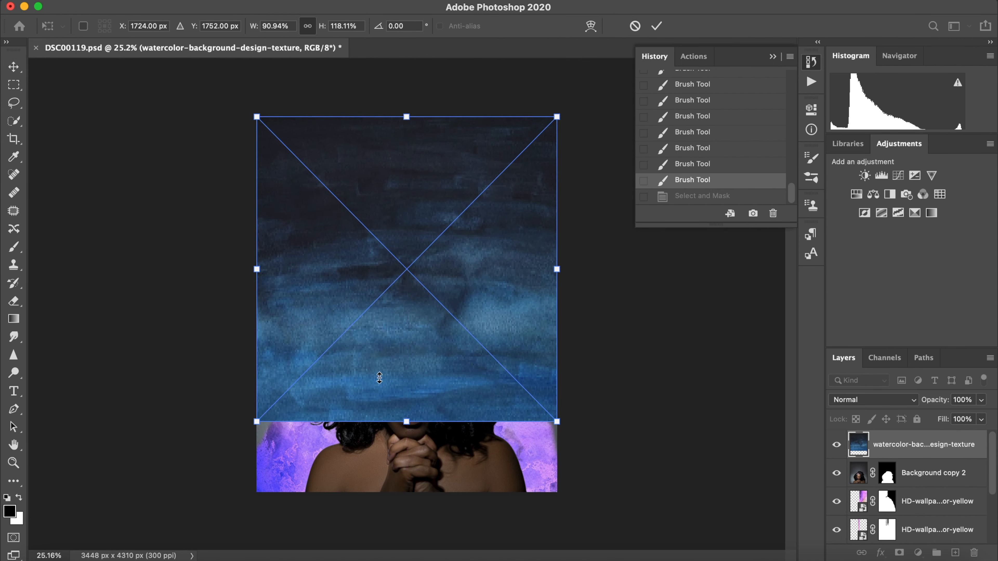
left_click_drag(406, 420, 400, 465)
left_click(657, 26)
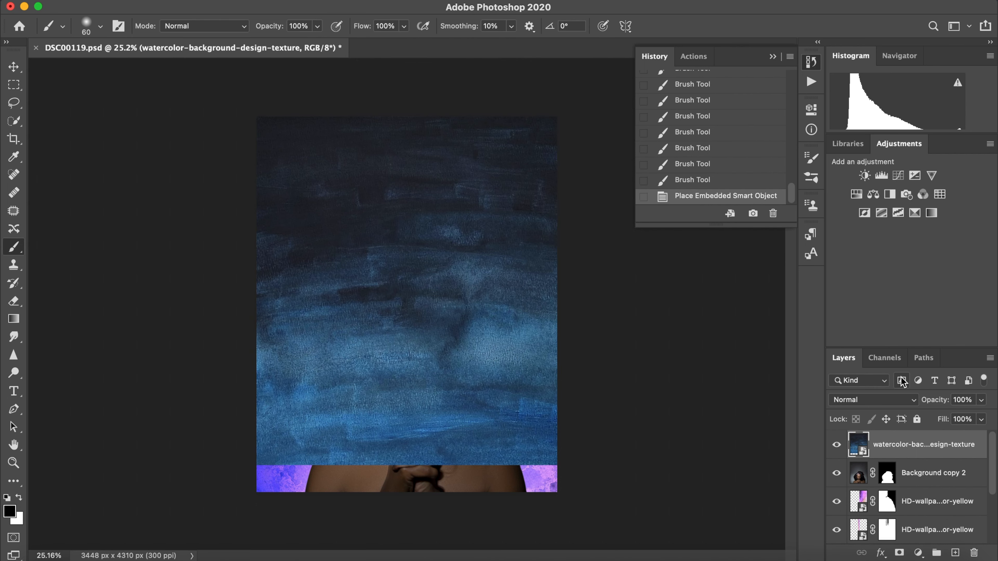
- Reorder the blue watercolor texture layer below the three wallpaper strips and above Background copy
left_click_drag(925, 460, 921, 491)
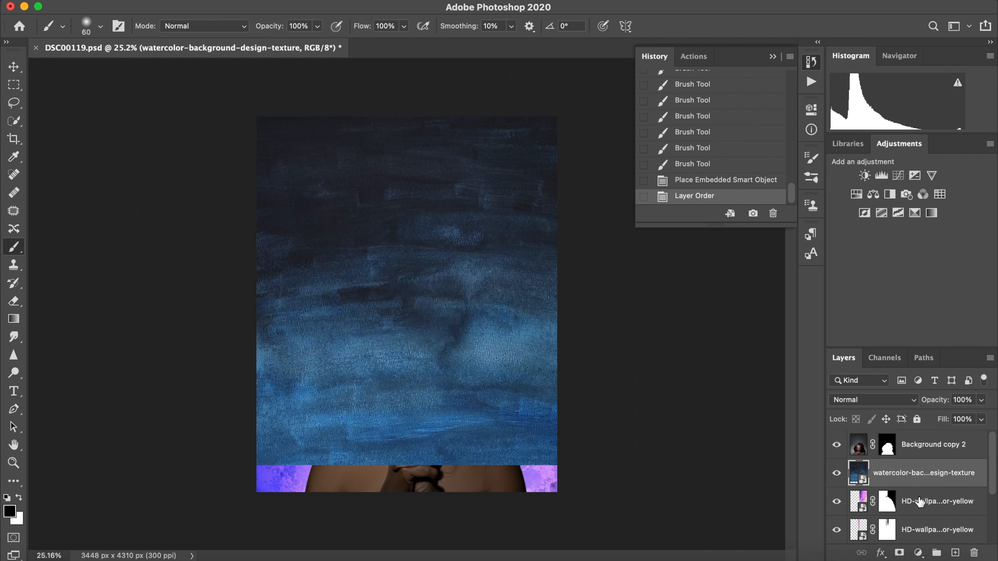
scroll(944, 474, "down", 2)
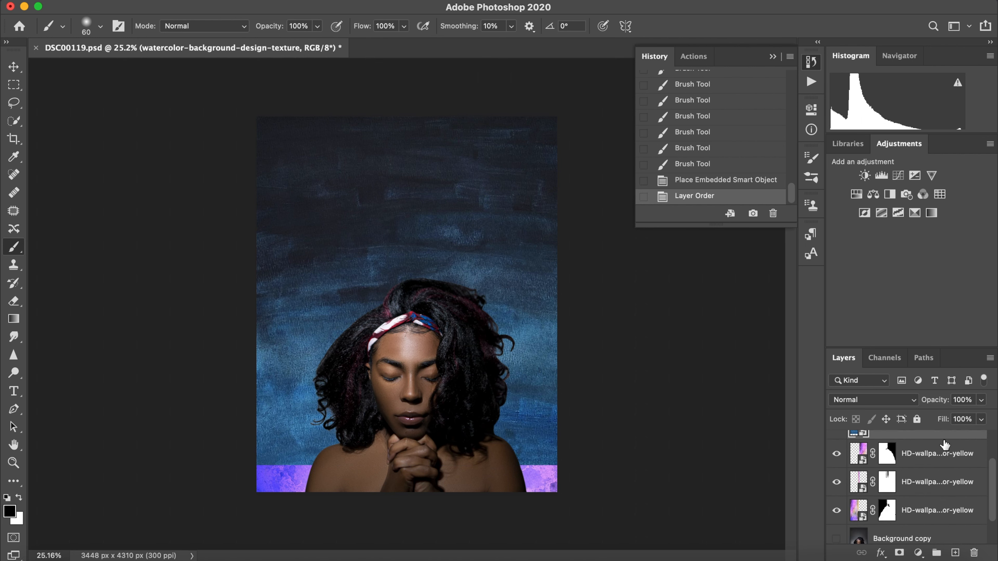
left_click_drag(943, 439, 931, 536)
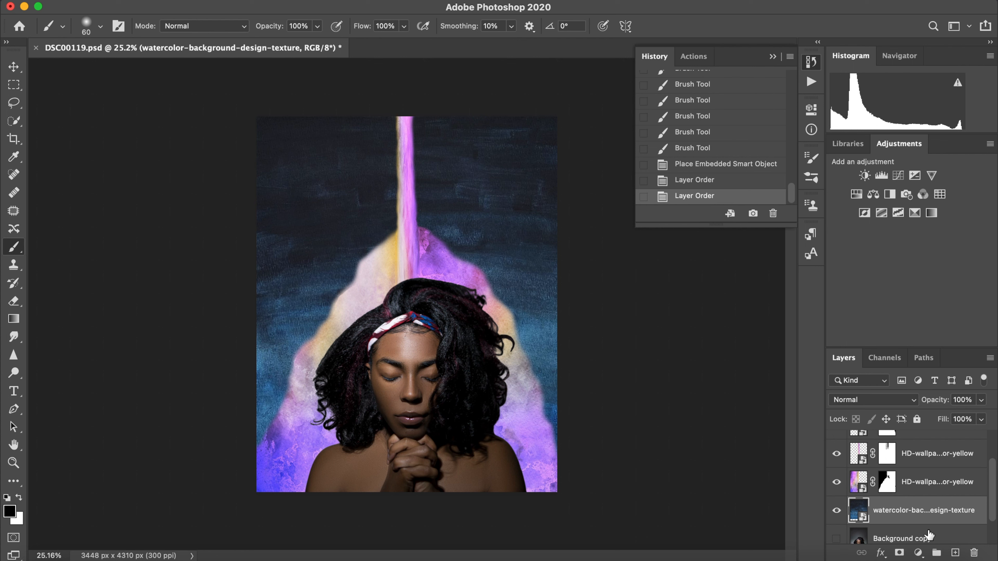
scroll(885, 452, "up", 2)
- Place the 12-126035 reaching hands image from Downloads above Background copy 2 and add a layer mask to it
left_click(859, 444)
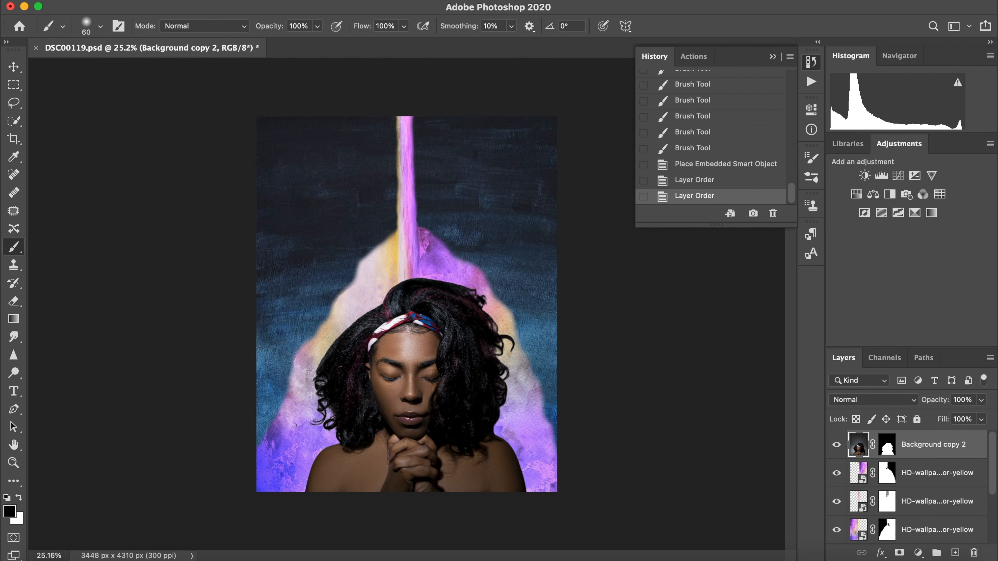
left_click(41, 556)
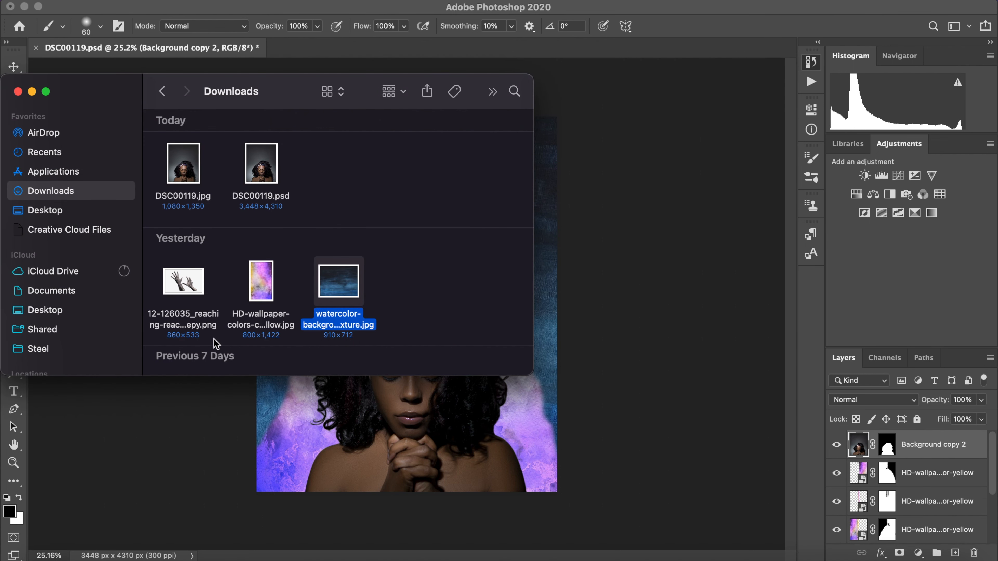
scroll(214, 339, "down", 1)
left_click_drag(189, 277, 528, 456)
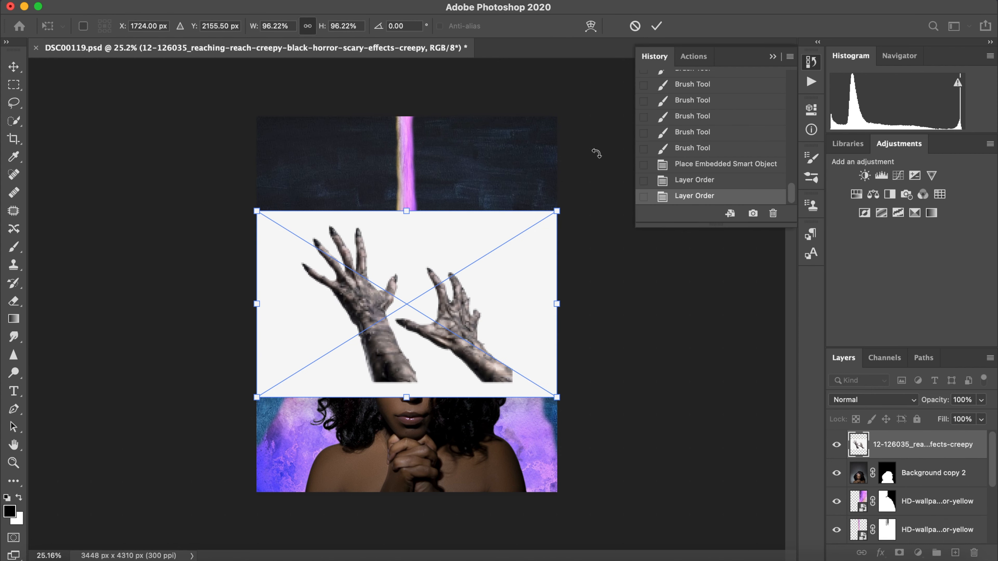
left_click(656, 29)
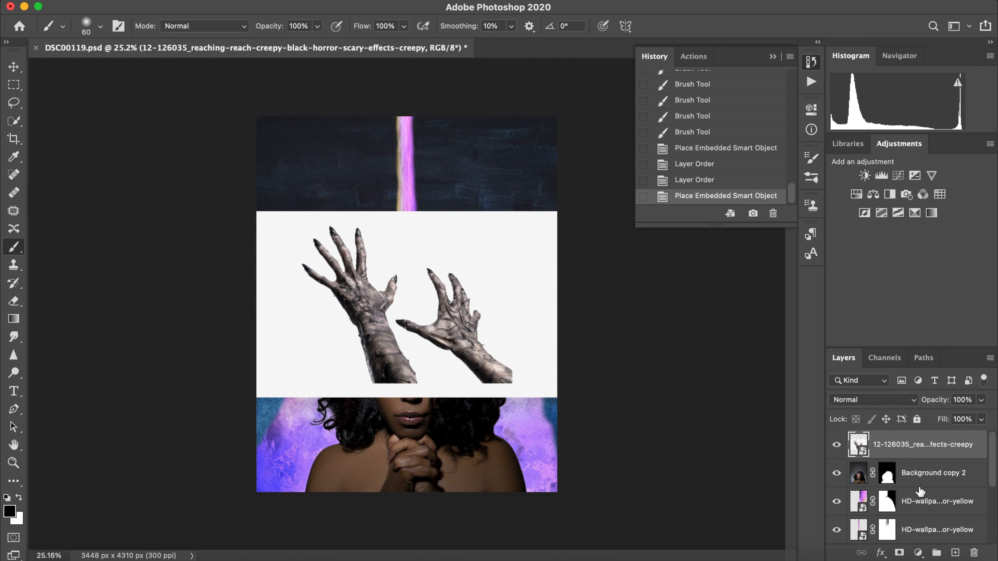
left_click(899, 552)
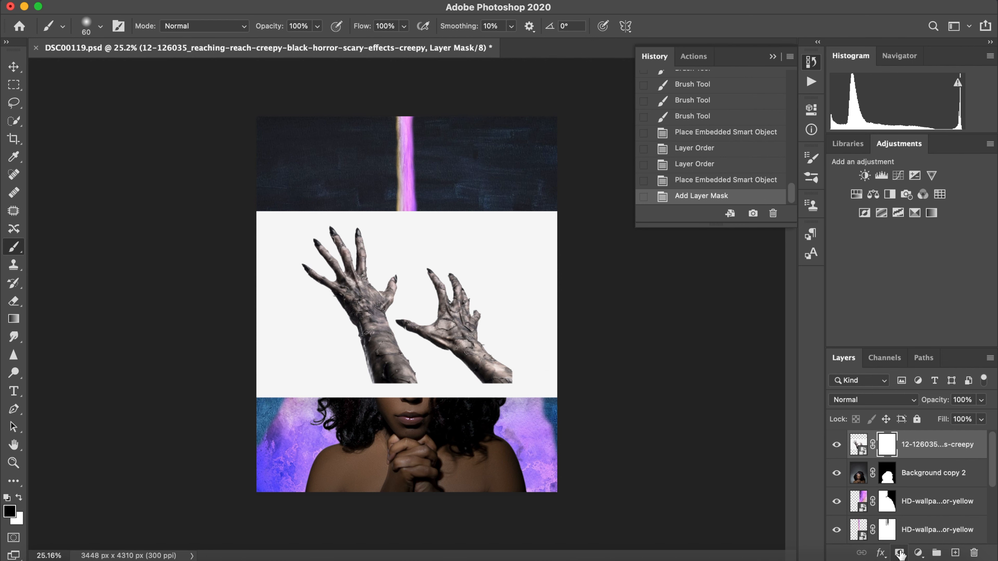
- Open Select and Mask for the hands layer and subtract everything around the two hands with an enlarged selection brush
double_click(889, 443)
left_click(109, 26)
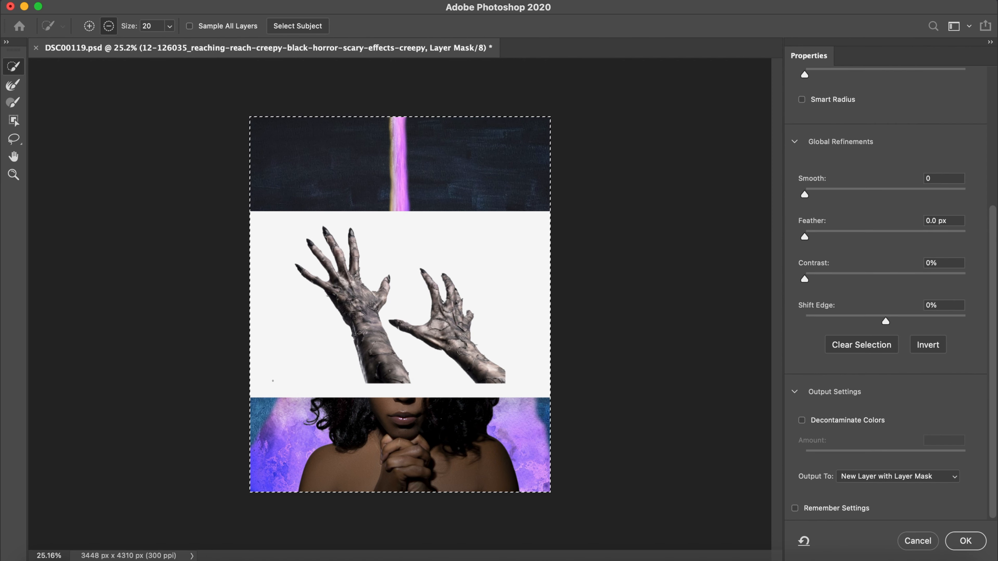
key("bracketright")
key("bracketright")
key("bracketright")
key("bracketright")
key("bracketright")
key("bracketright")
key("bracketright")
key("bracketright")
key("bracketright")
key("bracketright")
key("bracketright")
key("bracketright")
key("bracketright")
key("bracketright")
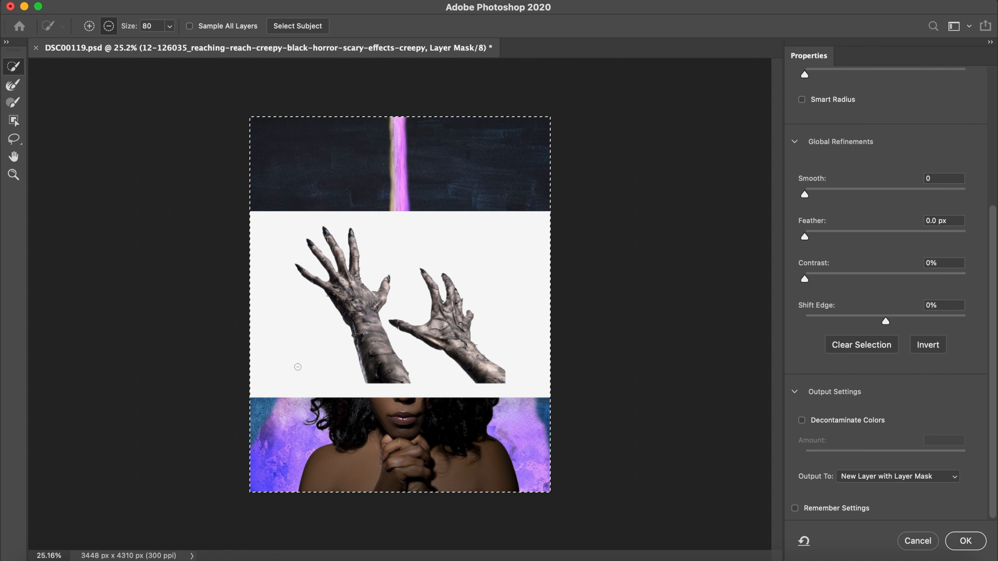
left_click(297, 366)
mouse_move(264, 370)
left_mouse_down()
mouse_move(243, 449)
mouse_move(259, 487)
mouse_move(383, 478)
mouse_move(471, 488)
mouse_move(546, 448)
mouse_move(559, 386)
mouse_move(533, 339)
mouse_move(538, 222)
mouse_move(528, 207)
mouse_move(468, 238)
left_mouse_up()
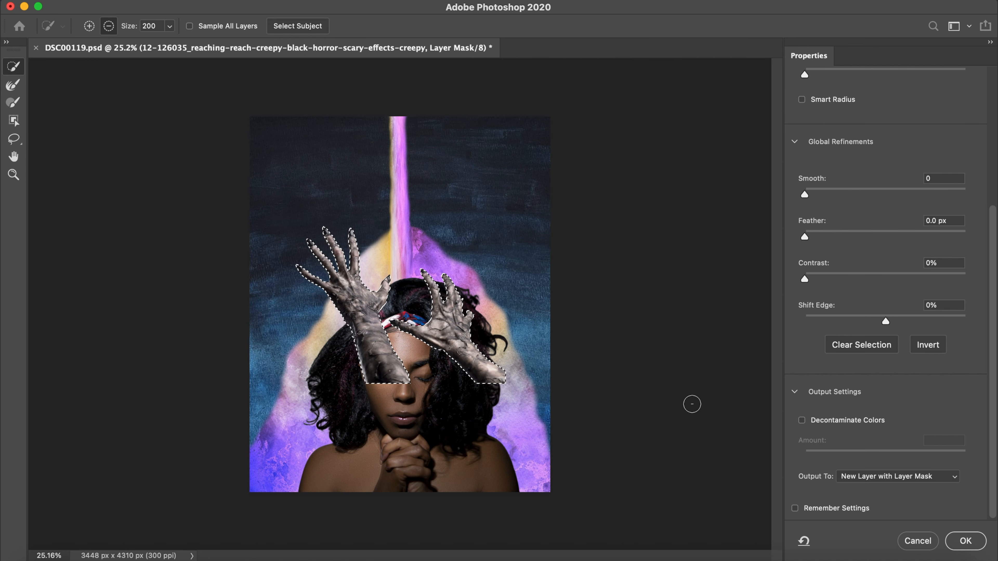
- Refine the hands' selection with Smooth 12, Feather 1.8 px and Contrast 11%, and output it to a new layer with layer mask
left_click(823, 194)
left_click(821, 233)
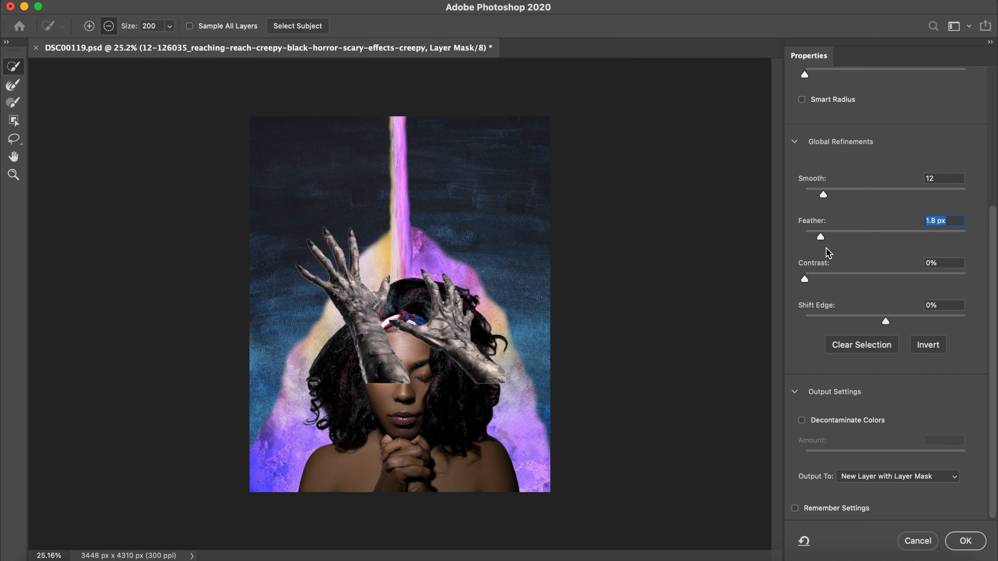
left_click(822, 275)
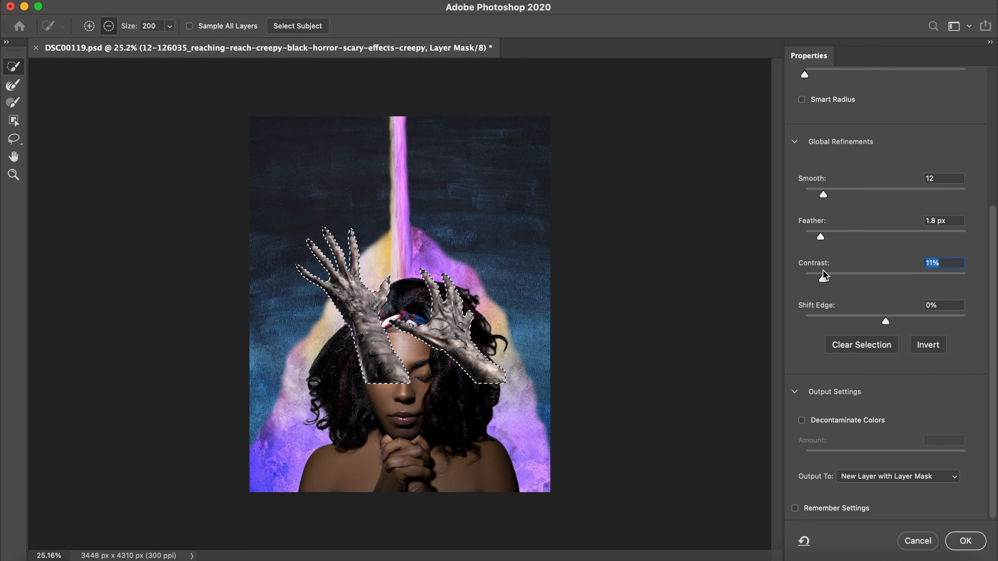
left_click(965, 544)
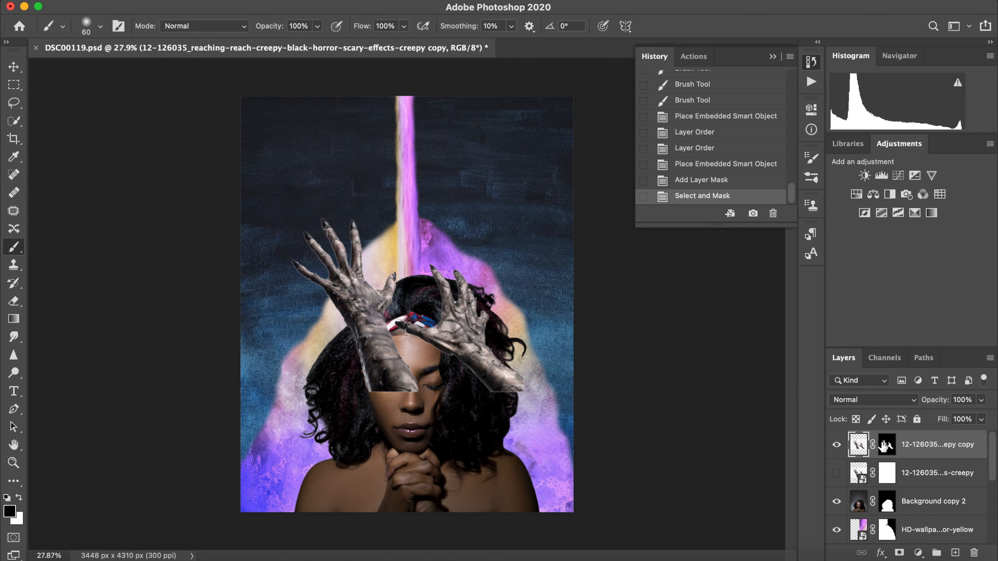
- Free Transform the cut-out hands, rotating them to 168° so they reach down from the image's upper left
left_click(134, 1)
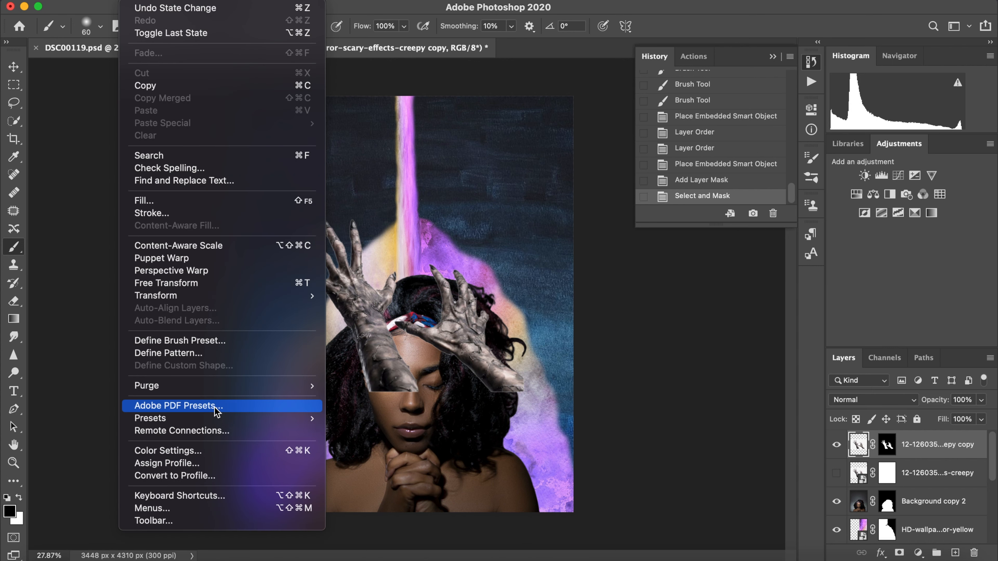
left_click(225, 281)
left_click_drag(542, 172, 262, 456)
left_click_drag(351, 337, 275, 210)
left_click_drag(496, 169, 496, 168)
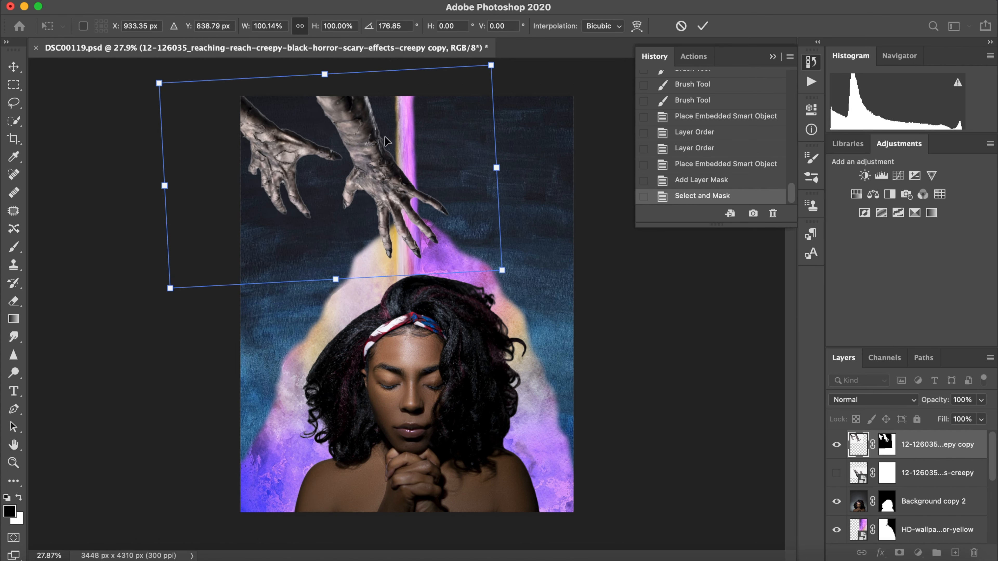
left_click_drag(432, 157, 432, 172)
left_click_drag(494, 73, 470, 55)
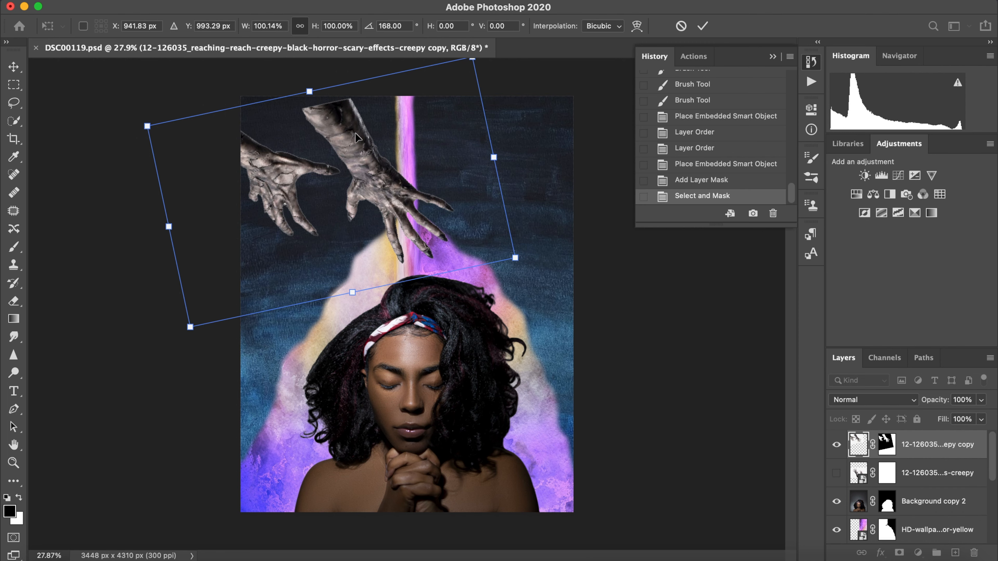
- Move the hands further left, scale them to 96.13% width and 116.99% height, and rotate them to 163.83°
left_click_drag(356, 137, 337, 137)
mouse_move(174, 329)
left_mouse_down()
mouse_move(193, 345)
mouse_move(180, 335)
left_mouse_up()
left_click_drag(355, 273, 348, 276)
left_click_drag(281, 95, 273, 64)
left_click_drag(326, 177, 316, 170)
left_click_drag(326, 303, 330, 302)
left_click_drag(456, 142, 443, 145)
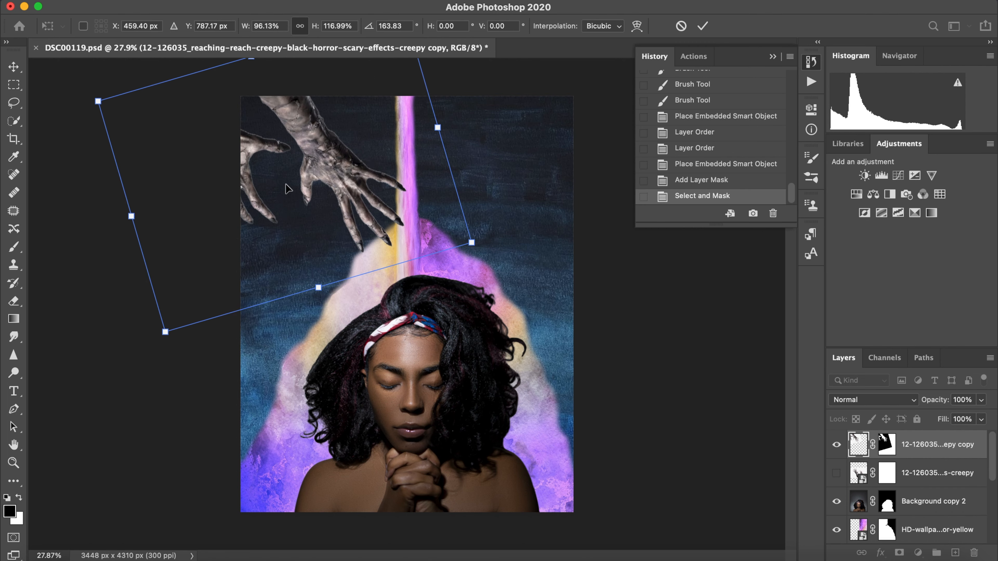
- Reduce the hands' height to 103.50%, shift them left so the larger hand stays clear of the beam, and commit the transform
left_click_drag(286, 185, 303, 191)
left_click_drag(334, 294, 327, 267)
left_click_drag(335, 209, 335, 223)
left_click_drag(341, 185, 306, 182)
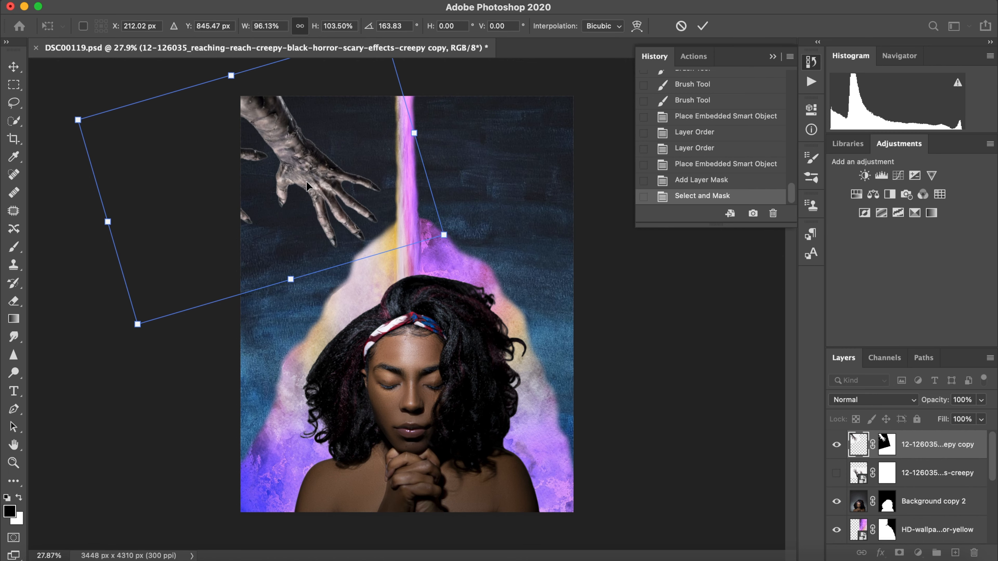
key("Return")
- Duplicate the hands layer, and move and rotate the duplicate with Free Transform to reach in from the upper right
key("super+j")
key("b")
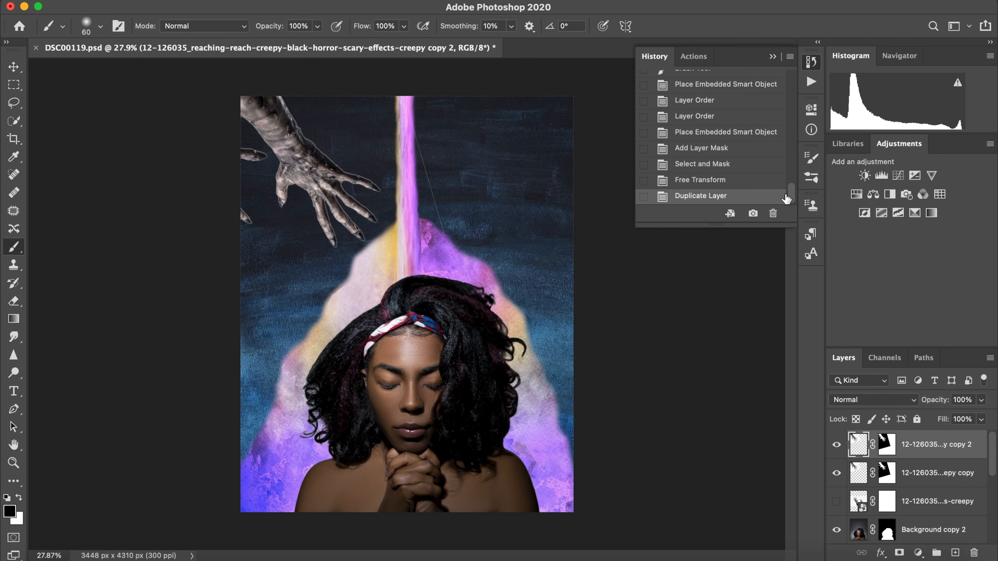
left_click(139, 1)
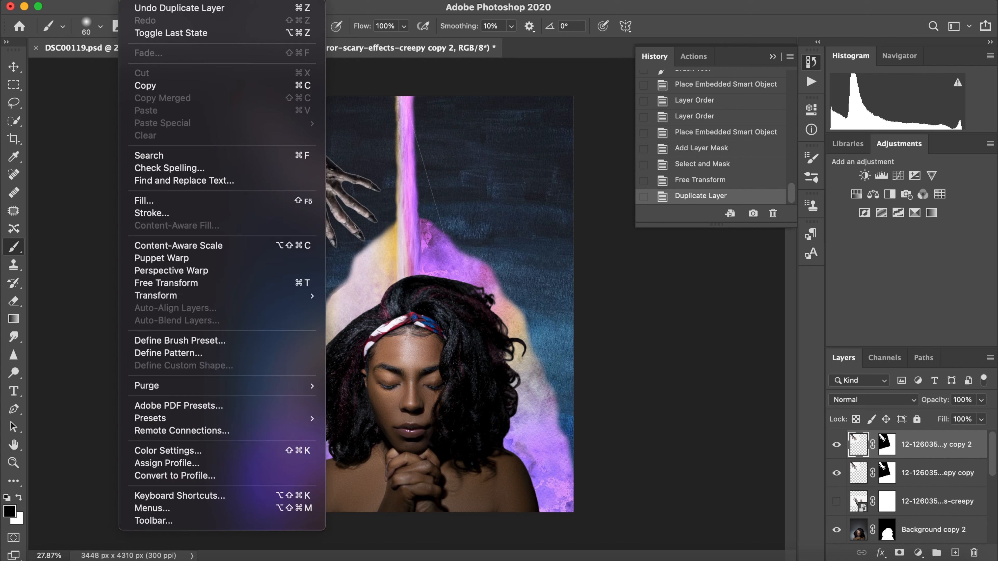
left_click(245, 281)
left_click_drag(356, 195, 533, 207)
left_click_drag(632, 247, 513, 377)
left_click_drag(446, 211, 536, 223)
left_click_drag(649, 358, 585, 353)
- Reposition the duplicated hands and scale them to 85.91% width and 90.41% height at a 76.72° rotation
left_click(126, 1)
left_click(611, 366)
left_click_drag(389, 208, 391, 207)
left_click_drag(572, 186, 562, 163)
left_click_drag(383, 182, 371, 185)
left_click_drag(583, 154, 590, 151)
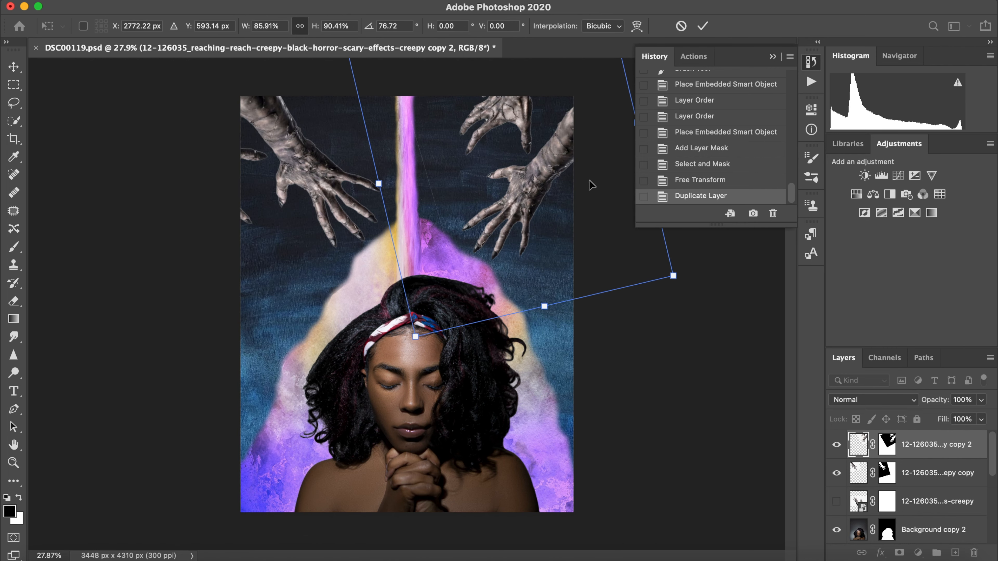
- Rotate the duplicated hands to 61.99°, enlarge their height to 93.91%, and adjust their position beside the beam
left_click_drag(549, 327, 602, 310)
left_click_drag(545, 291, 557, 291)
left_click_drag(489, 357, 487, 373)
left_click_drag(517, 314, 511, 312)
left_click_drag(612, 308, 604, 314)
- Try mirroring the duplicated hands and rotating them to 7.88°
left_click(121, 6)
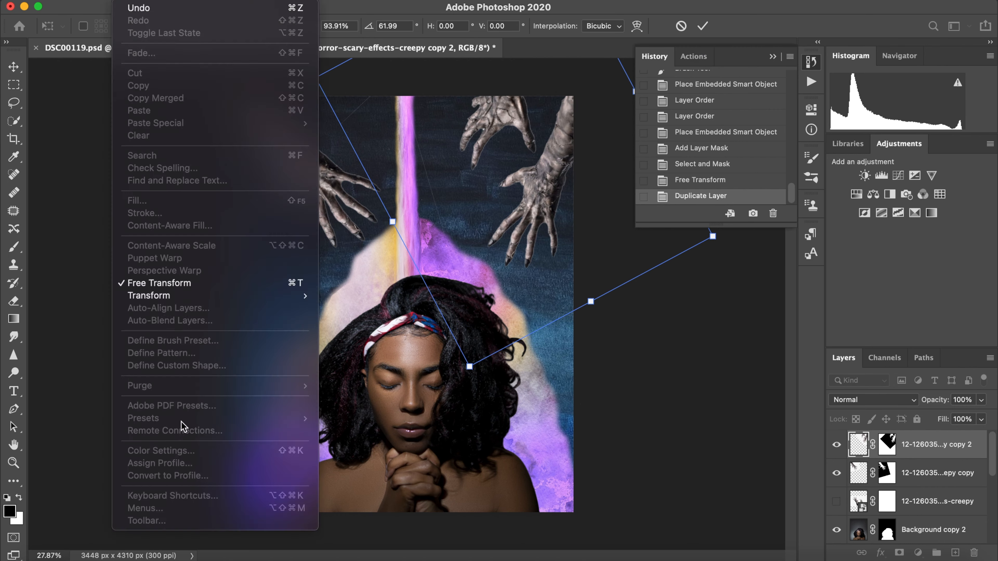
mouse_move(158, 296)
left_click(365, 497)
left_click_drag(368, 85, 498, 59)
left_click(121, 6)
mouse_move(247, 299)
left_click(365, 497)
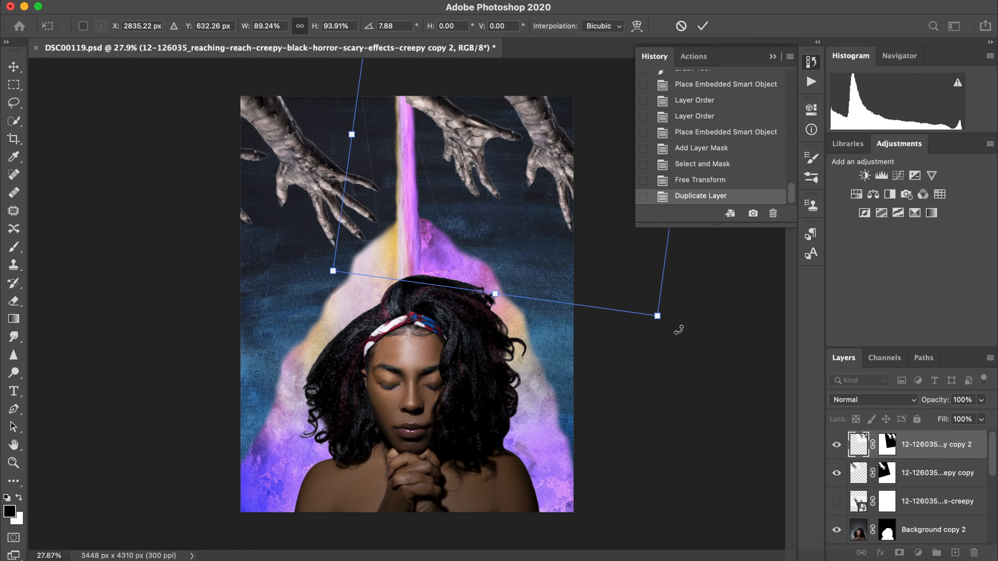
- Rotate the duplicated hands back toward the beam, stretch their height to 101.78%, position them at the upper right, and commit the transform
left_click_drag(679, 330, 390, 429)
left_click_drag(557, 336, 620, 308)
left_click_drag(569, 191, 569, 212)
left_click_drag(626, 94, 630, 59)
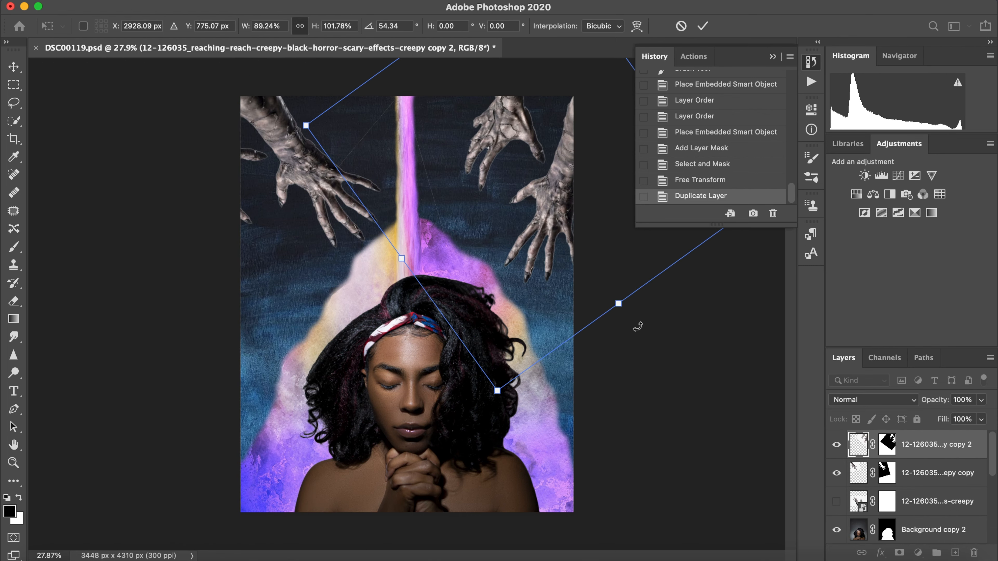
left_click_drag(635, 327, 619, 337)
left_click_drag(584, 225, 572, 224)
left_click(703, 25)
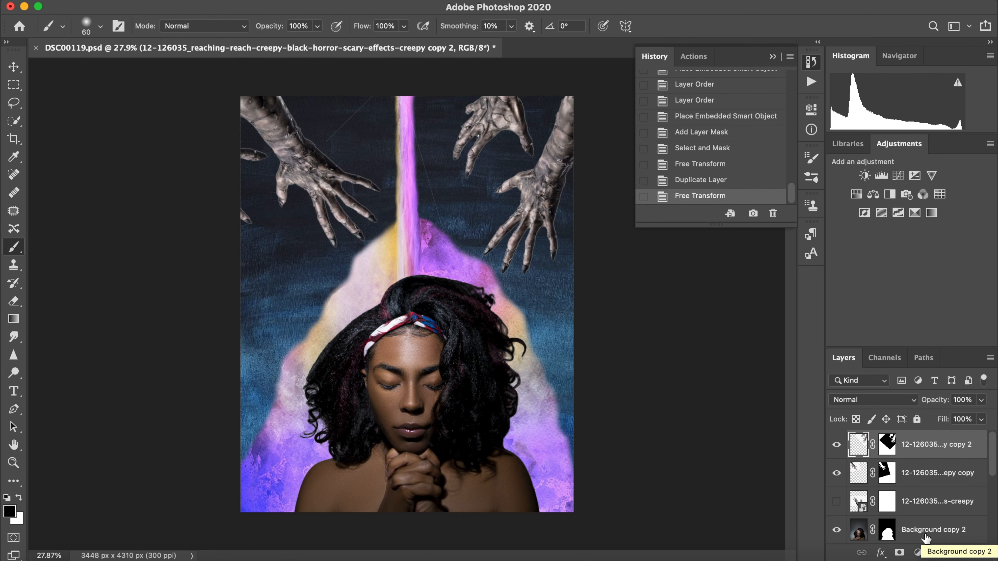
- Start Free Transform on the left hands layer, move the hands toward the beam, and mirror them
left_click(887, 473)
left_click(121, 6)
left_click(197, 284)
left_click_drag(308, 184, 367, 179)
left_click(121, 6)
mouse_move(252, 298)
left_click(365, 499)
- Rotate and reposition the mirrored left hands so both reach in from the upper left edge, and commit the transform
left_click_drag(134, 355, 312, 416)
left_click_drag(345, 252, 339, 229)
left_click_drag(428, 315, 440, 304)
left_click_drag(365, 231, 369, 281)
left_click_drag(437, 348, 496, 257)
left_click_drag(396, 278, 357, 257)
key("Return")
key("b")
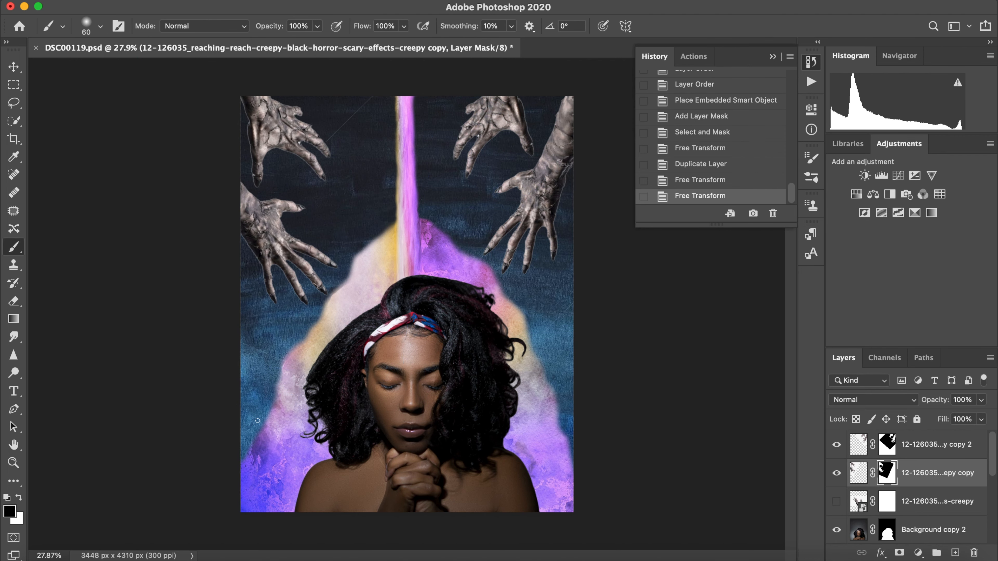
- Paint with black on the layer masks of both hands layers to clear leftover traces around the hands, using a 175 px brush
mouse_move(367, 105)
left_mouse_down()
mouse_move(352, 114)
mouse_move(372, 152)
left_mouse_up()
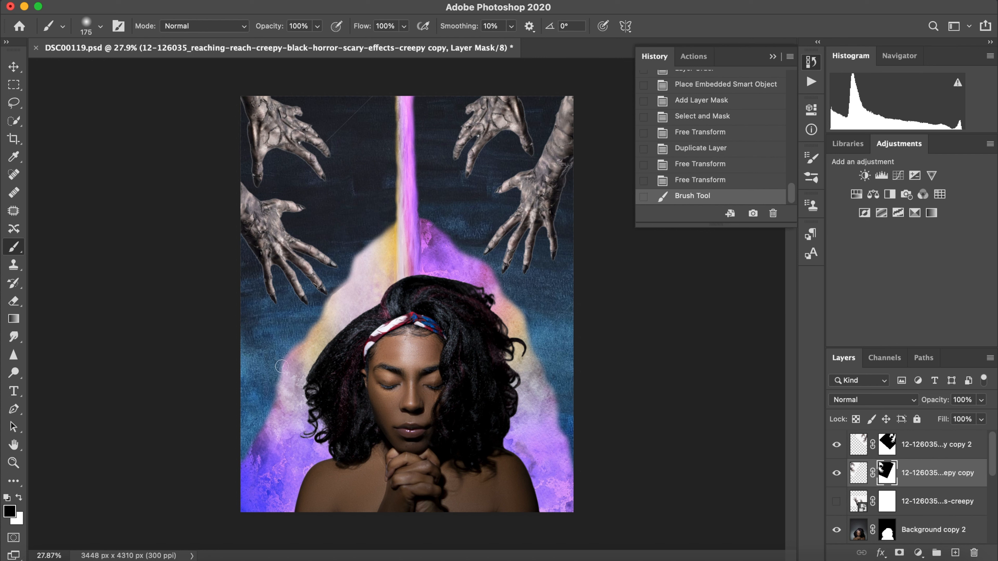
mouse_move(308, 389)
left_mouse_down()
mouse_move(382, 411)
mouse_move(409, 379)
mouse_move(389, 396)
mouse_move(407, 417)
mouse_move(437, 314)
mouse_move(452, 297)
left_mouse_up()
left_click(889, 448)
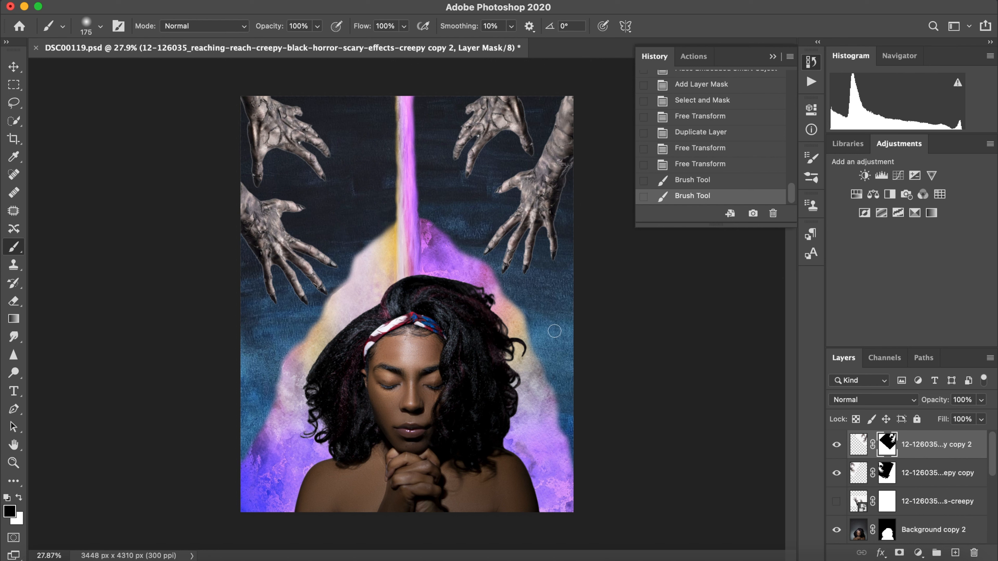
left_click_drag(512, 341, 496, 407)
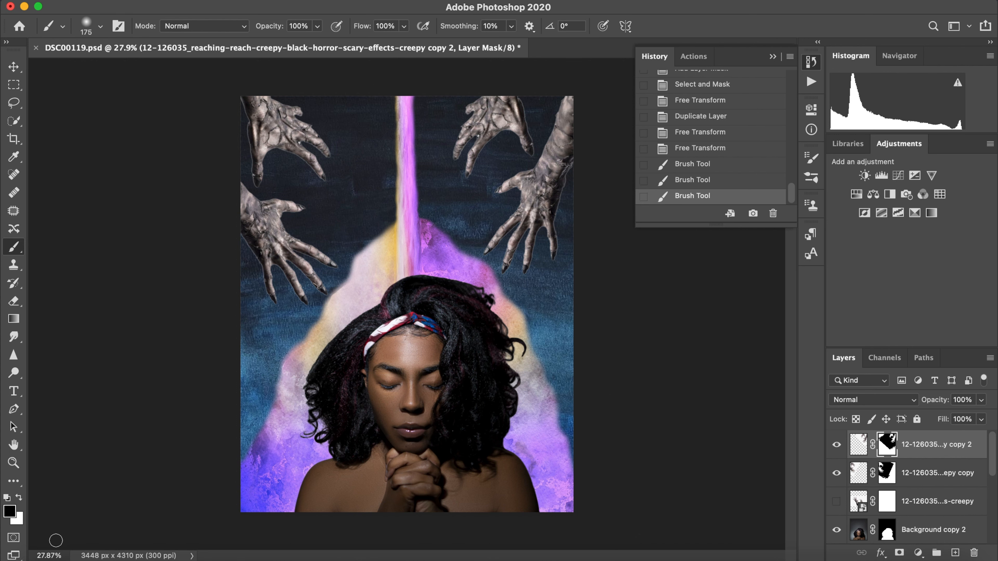
- Place the starfield image 1988118 from the Downloads folder and stretch it vertically to cover the whole canvas
left_click(40, 555)
scroll(299, 294, "down", 10)
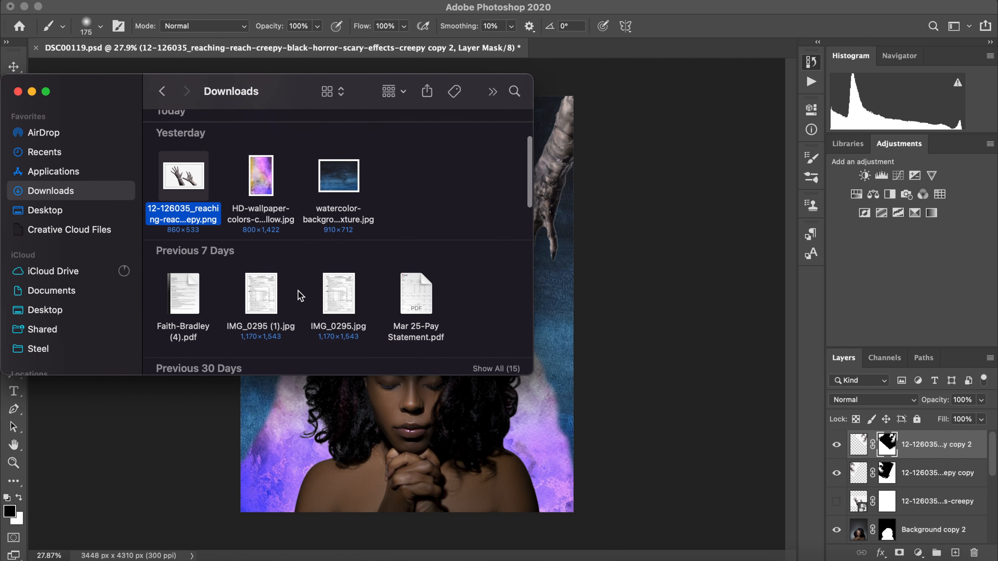
left_click_drag(267, 246, 636, 362)
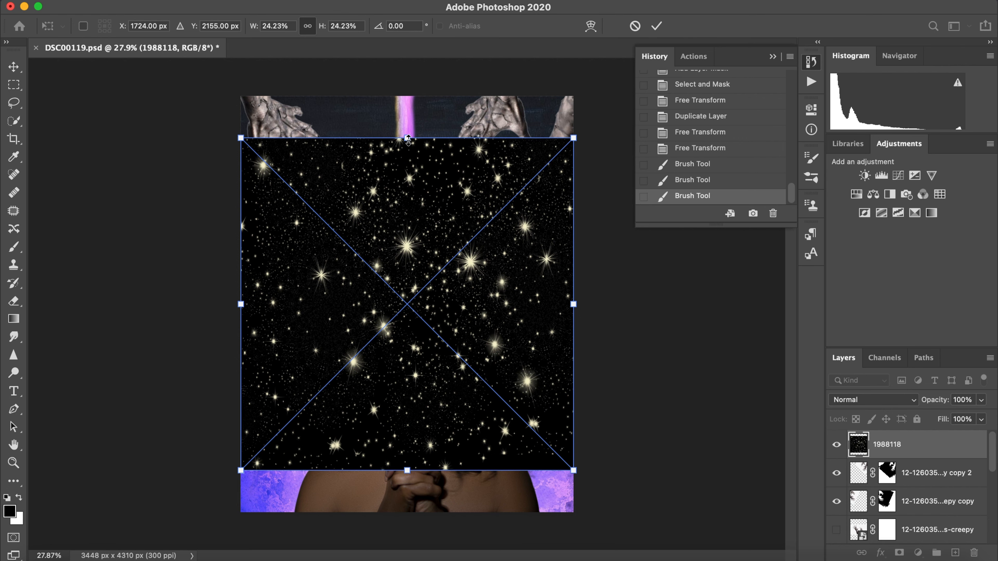
left_click_drag(408, 139, 407, 89)
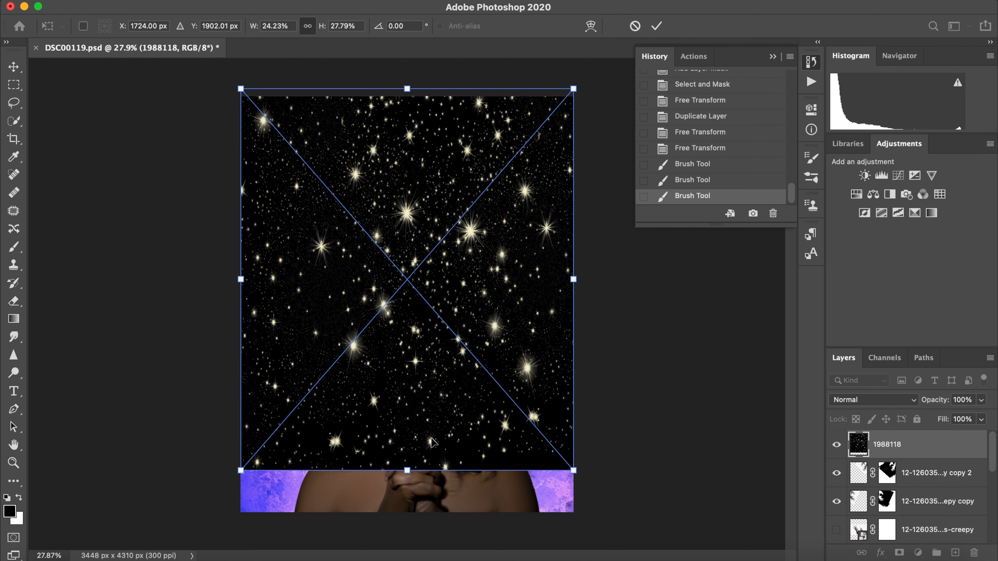
left_click_drag(407, 470, 404, 514)
left_click_drag(410, 88, 407, 96)
left_click(656, 26)
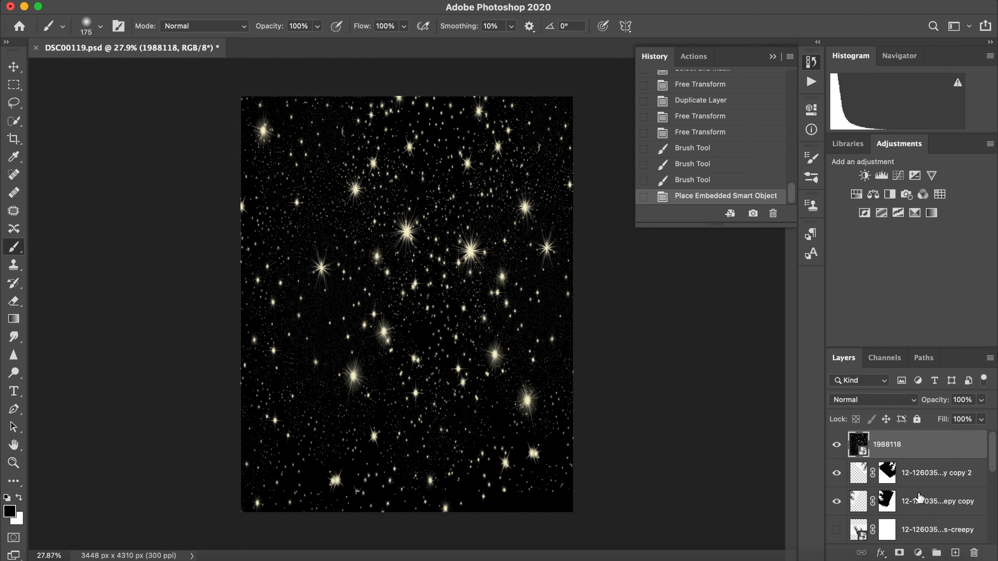
- Set the starfield layer's blend mode to Screen and add a layer mask to it
left_click(880, 399)
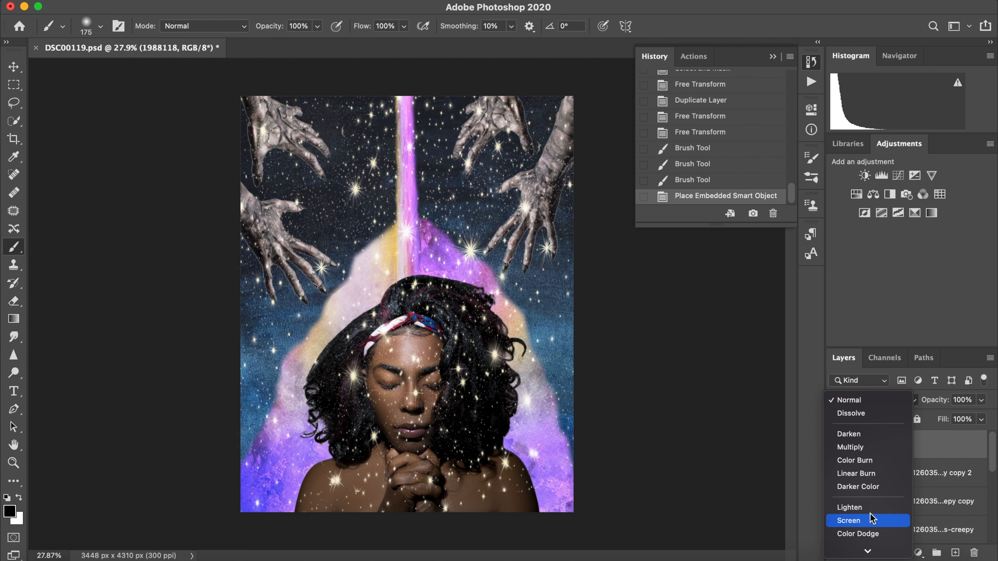
left_click(870, 519)
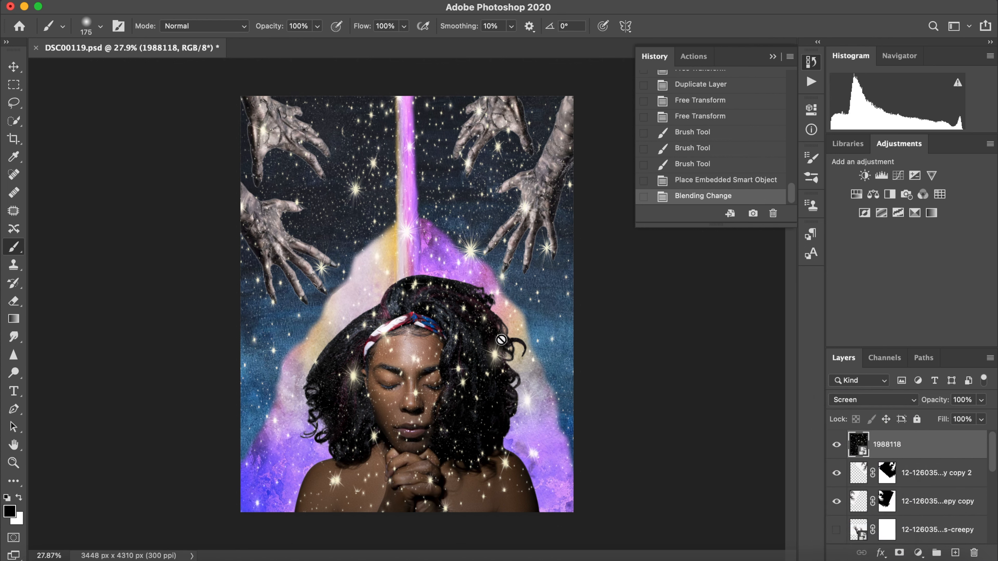
left_click(899, 553)
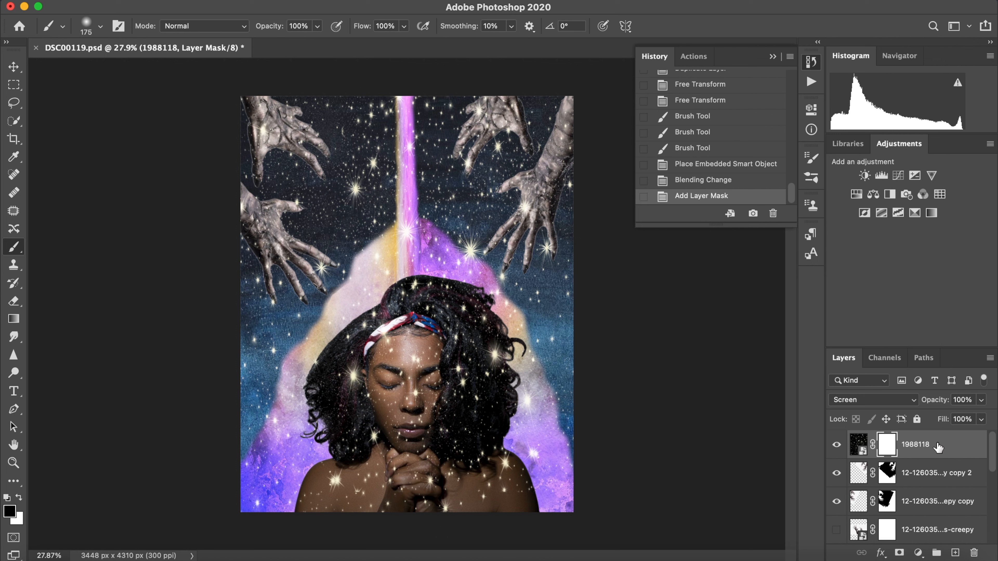
- Move the starfield layer directly above Background copy 2 and mask the stars off the woman's face and clasped hands
left_click_drag(938, 448, 919, 492)
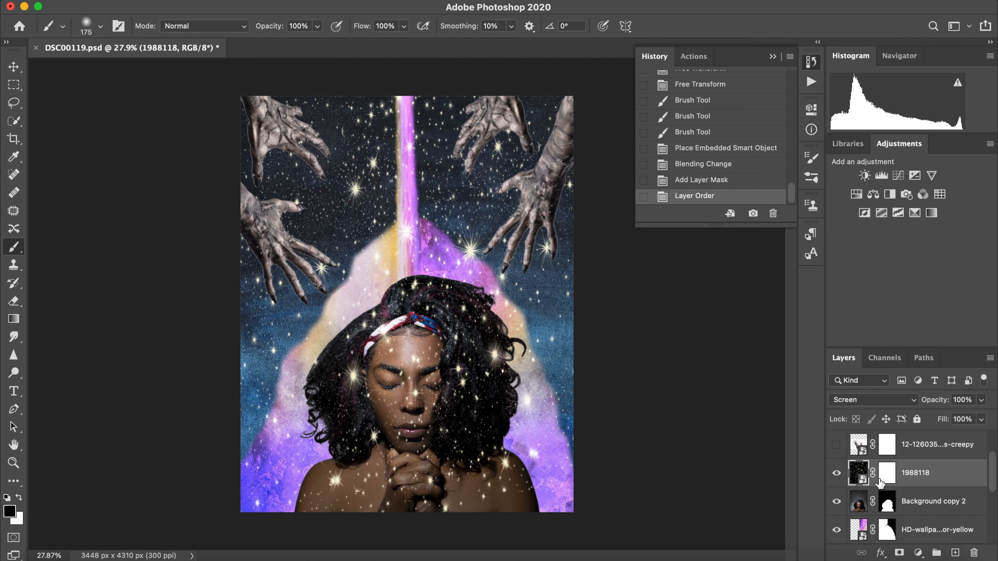
left_click(891, 478)
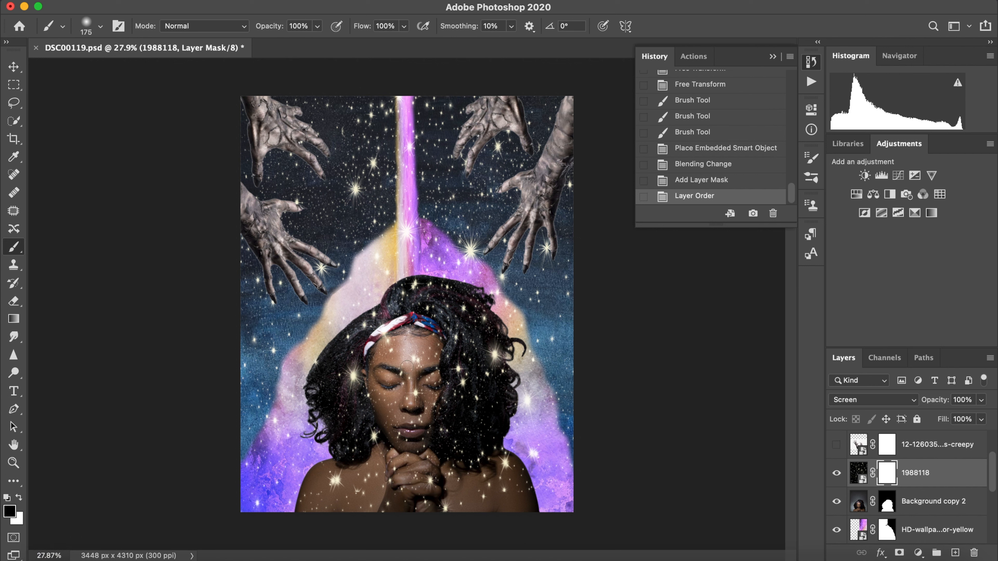
left_click(412, 360)
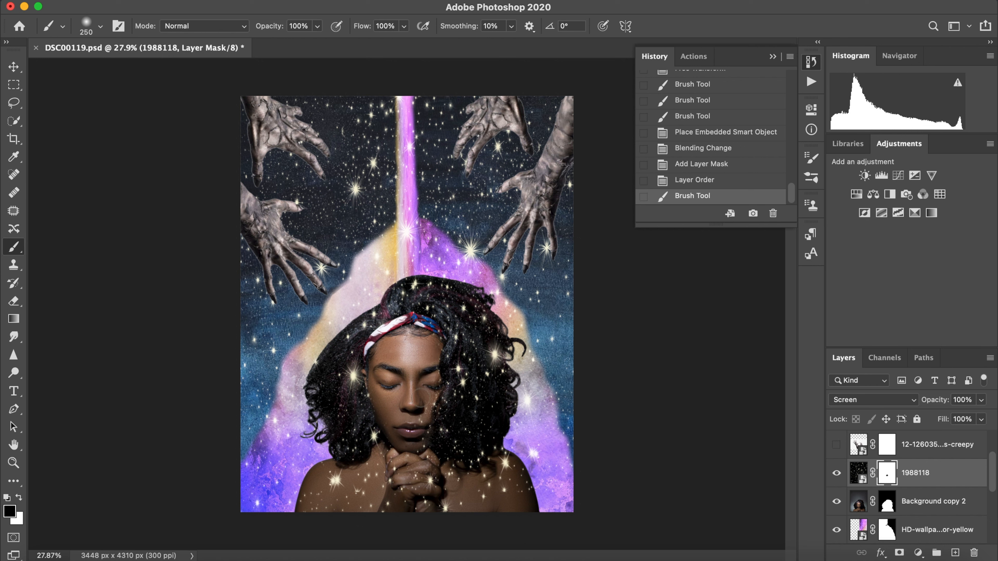
mouse_move(431, 372)
left_mouse_down()
mouse_move(396, 497)
mouse_move(404, 504)
left_mouse_up()
- Enlarge the brush to 600 px and mask the stars off the creepy hands in both upper corners
key("]")
key("]")
key("]")
key("]")
mouse_move(530, 132)
left_mouse_down()
mouse_move(498, 163)
mouse_move(553, 250)
left_mouse_up()
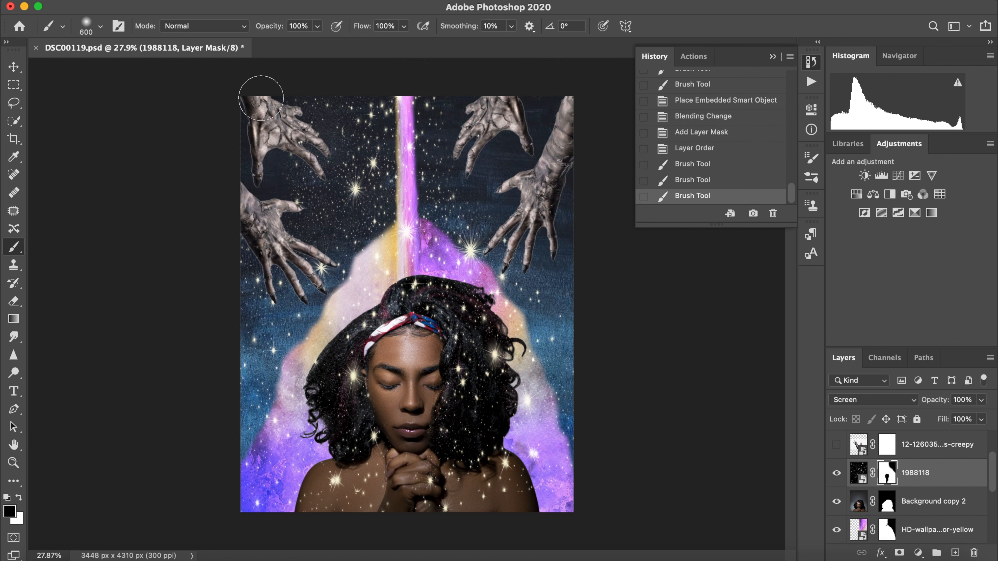
mouse_move(260, 97)
left_mouse_down()
mouse_move(343, 141)
mouse_move(244, 261)
mouse_move(315, 215)
left_mouse_up()
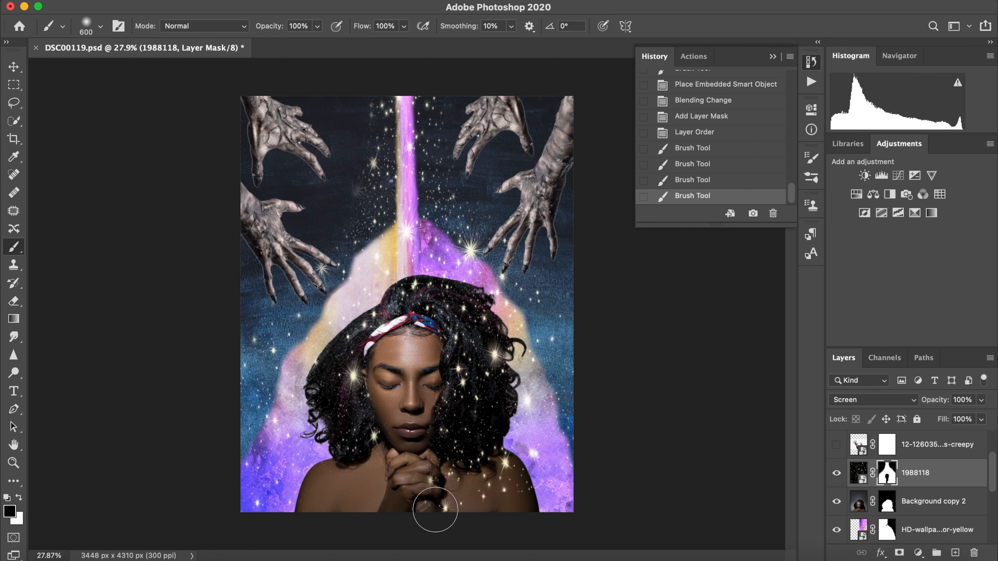
- Mask the stars off the woman's shoulders, and with a smaller brush around the lower right creepy hand's fingertips
mouse_move(435, 510)
left_mouse_down()
mouse_move(508, 503)
mouse_move(506, 480)
mouse_move(523, 542)
left_mouse_up()
key("[")
key("[")
key("[")
key("[")
left_click_drag(517, 273, 505, 271)
left_click(526, 271)
key("]")
key("]")
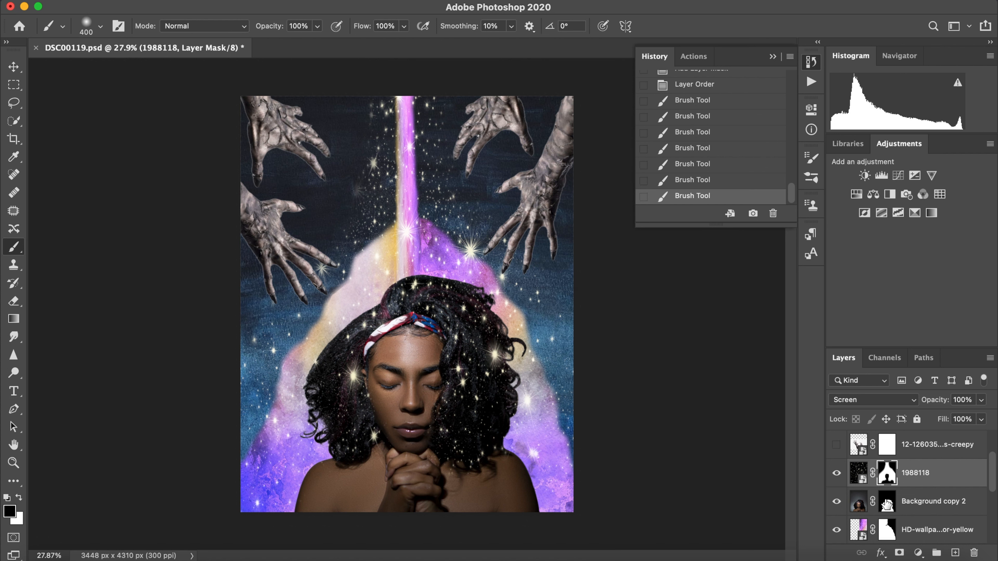
- Scale the woman on Background copy 2 down to 90.11% with Free Transform, keeping her at the bottom edge
scroll(903, 531, "down", 2)
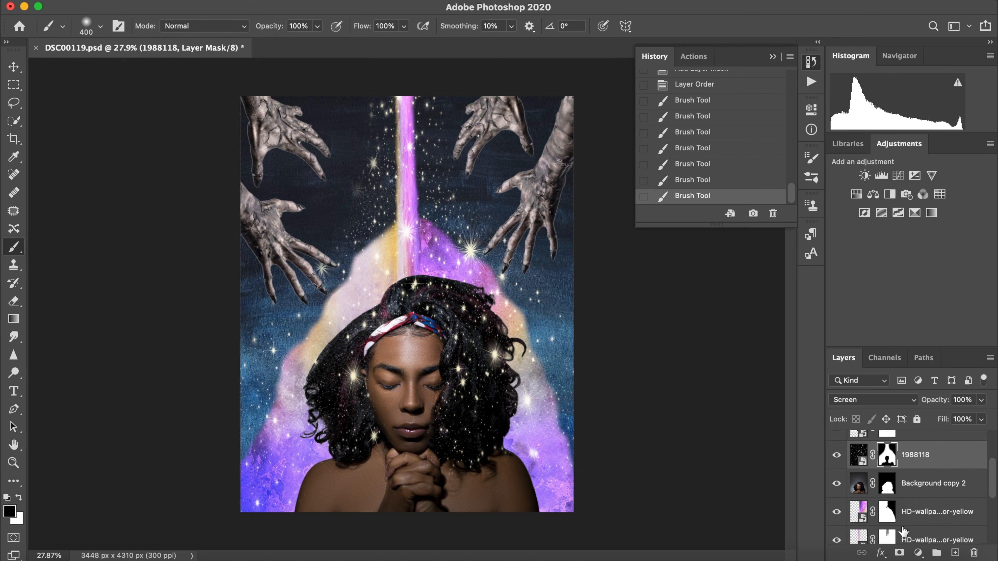
left_click(883, 472)
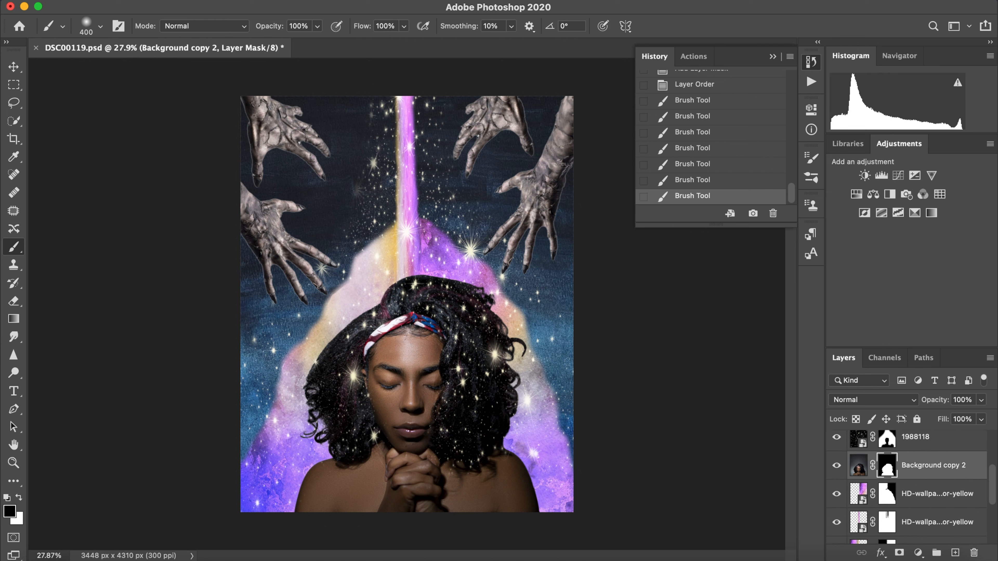
left_click(131, 0)
left_click(250, 287)
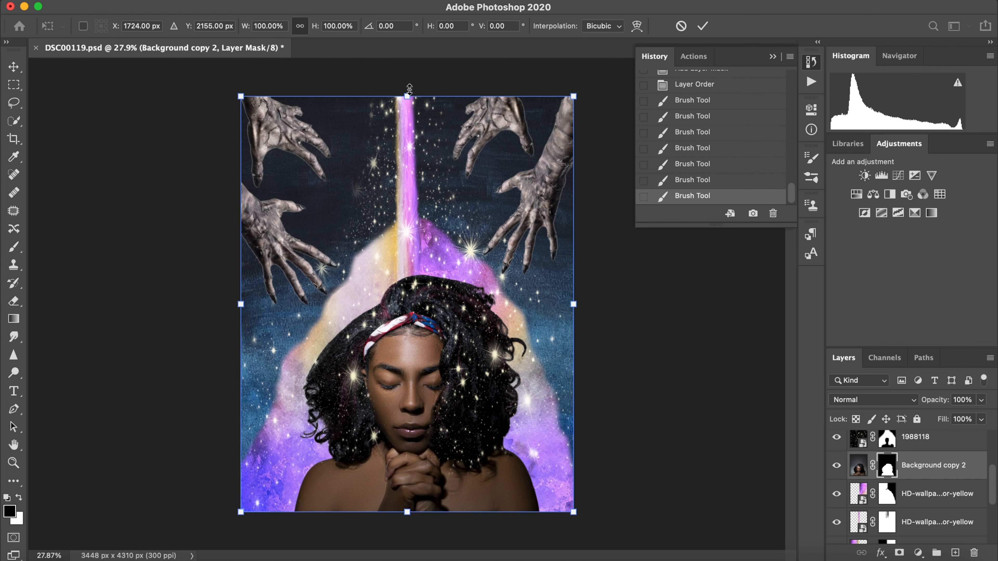
left_click_drag(409, 89, 393, 136)
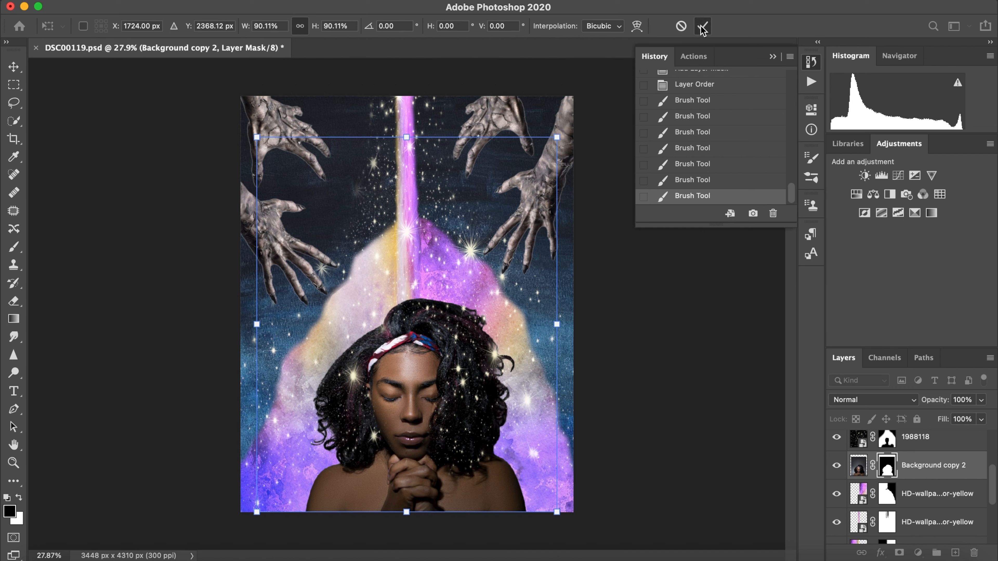
left_click(702, 26)
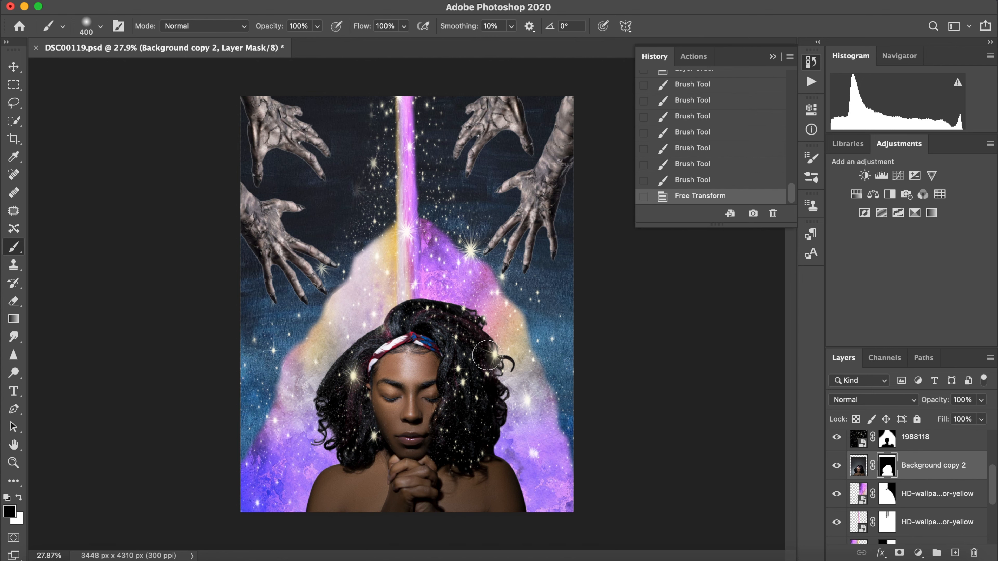
- Mask the remaining stars off the woman's cheek and mouth on the starfield layer's mask with a 150 px brush
scroll(488, 356, "up", 5)
scroll(488, 356, "down", 4)
key("bracketleft")
key("bracketleft")
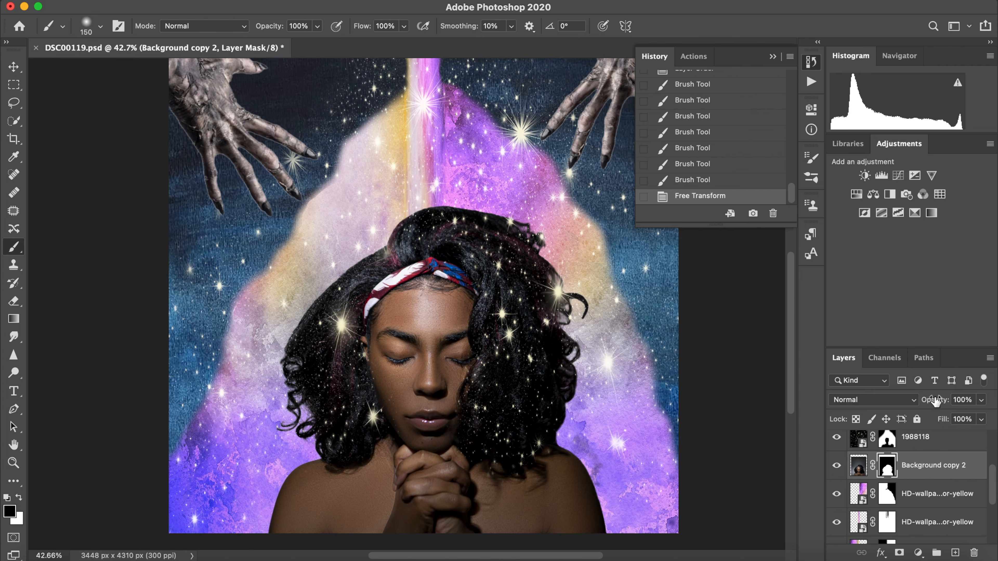
left_click(888, 441)
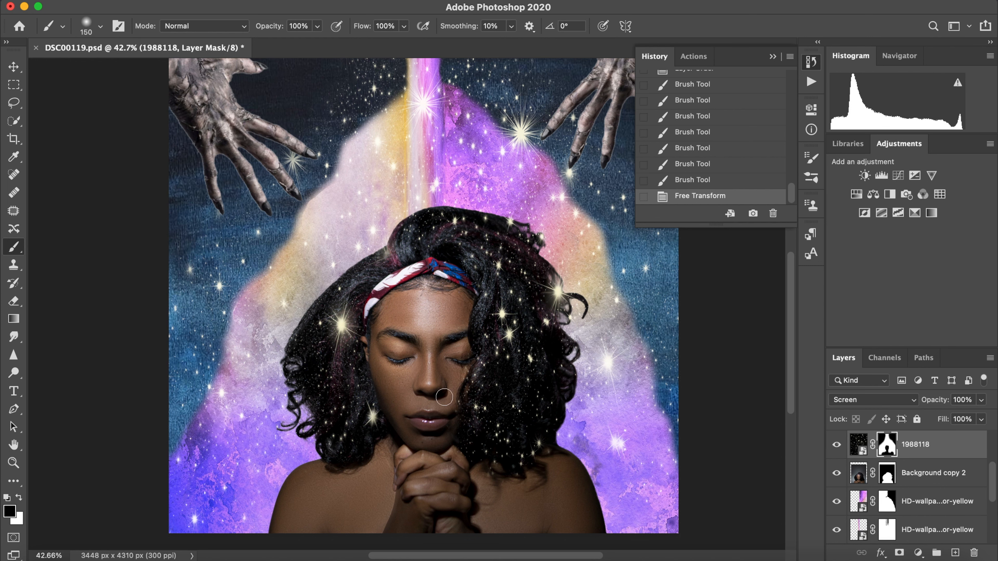
left_click_drag(449, 420, 451, 400)
scroll(647, 487, "down", 3)
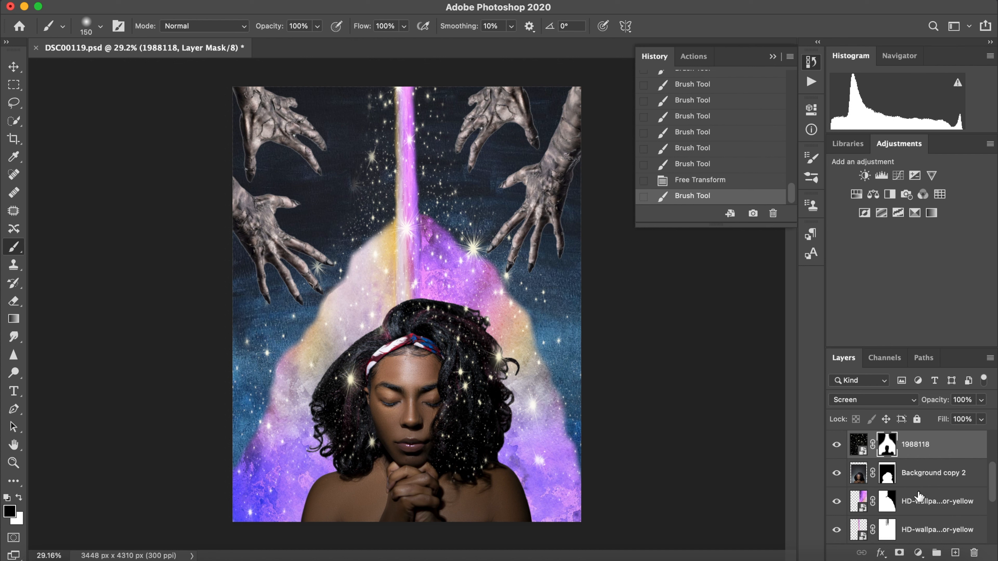
- Add a drop shadow with 35% opacity to the left hands layer
scroll(921, 491, "down", 4)
scroll(920, 496, "up", 3)
scroll(919, 497, "up", 5)
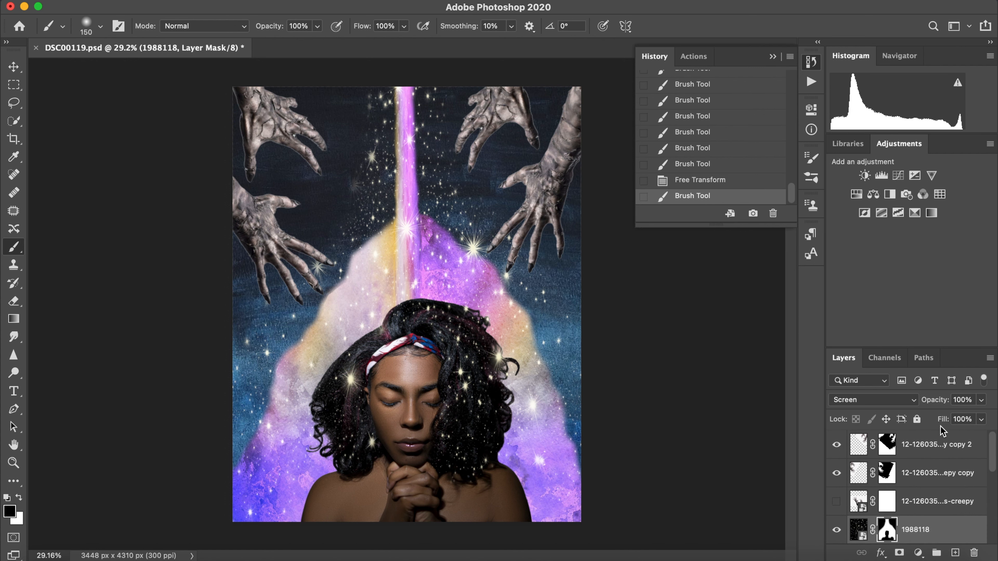
double_click(980, 472)
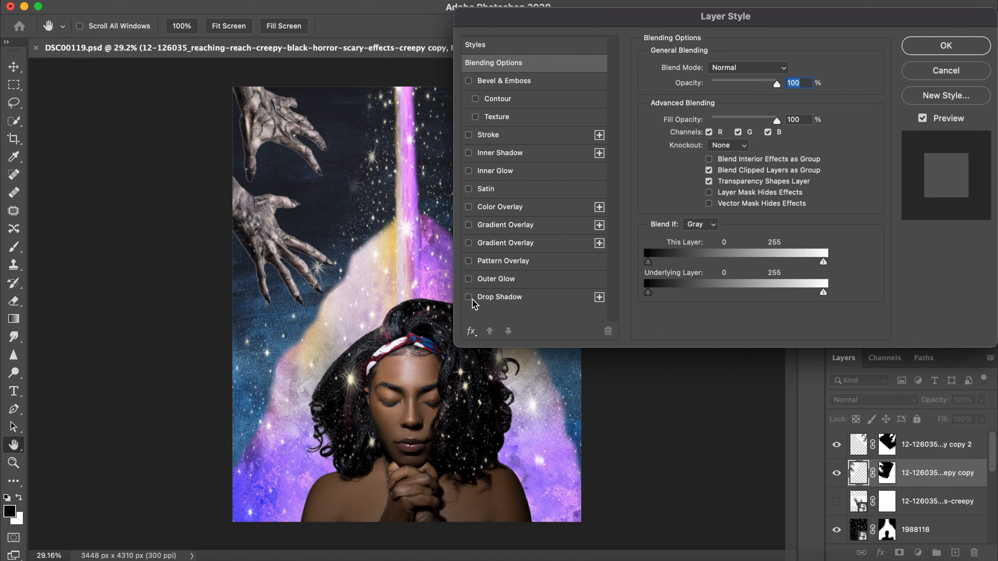
left_click(469, 298)
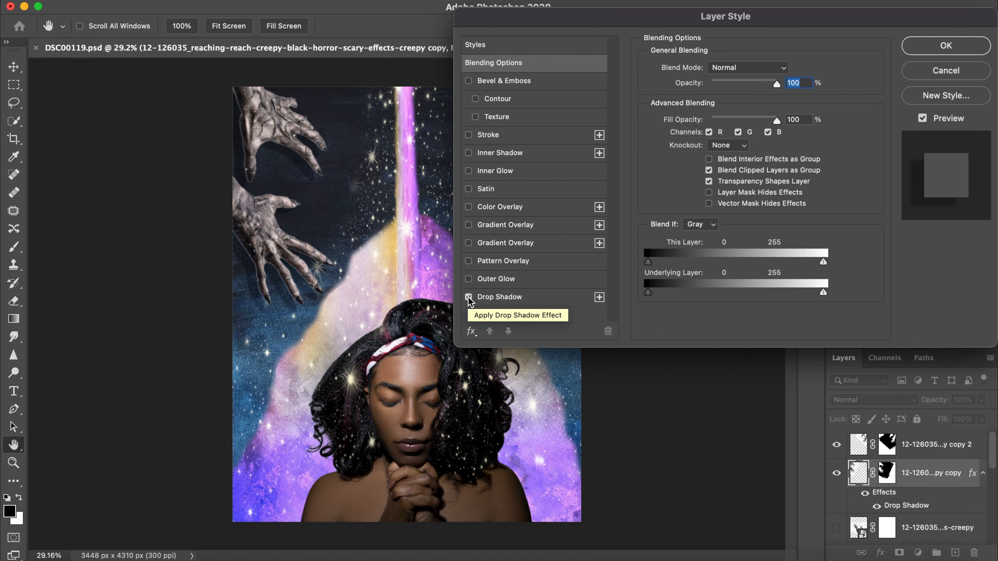
left_click(537, 302)
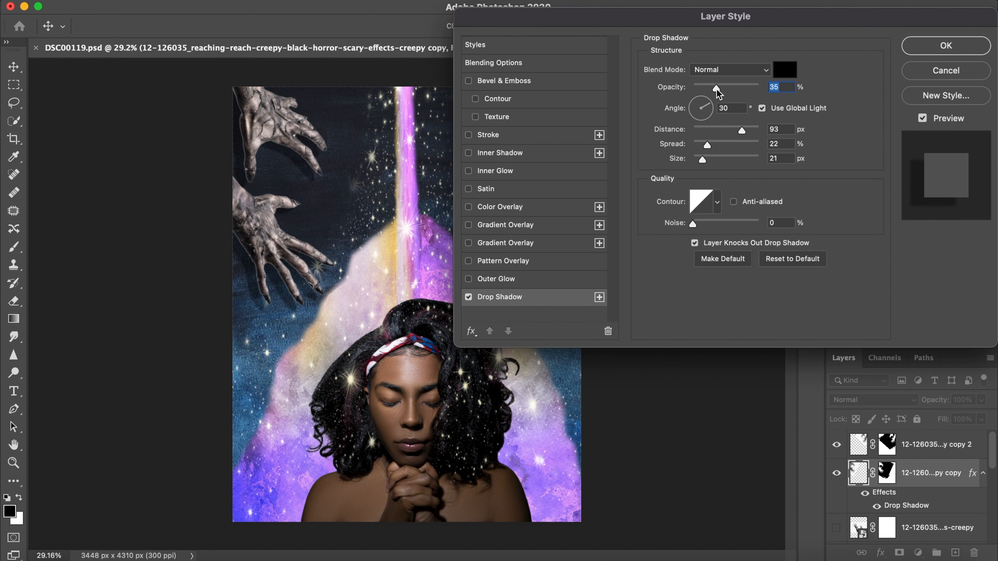
left_click(945, 46)
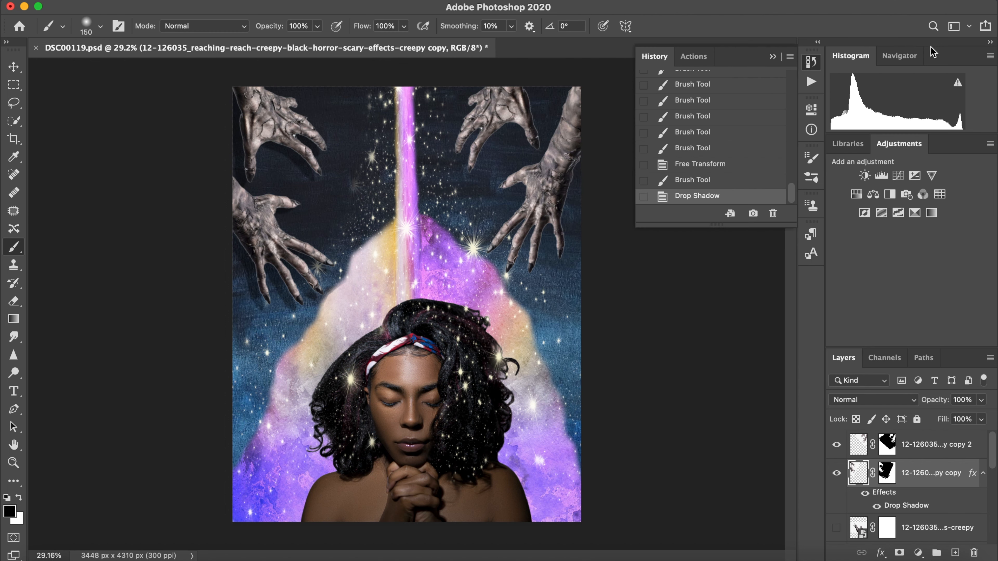
- Add a drop shadow with 64% opacity to the right hands layer
left_click(980, 451)
double_click(980, 452)
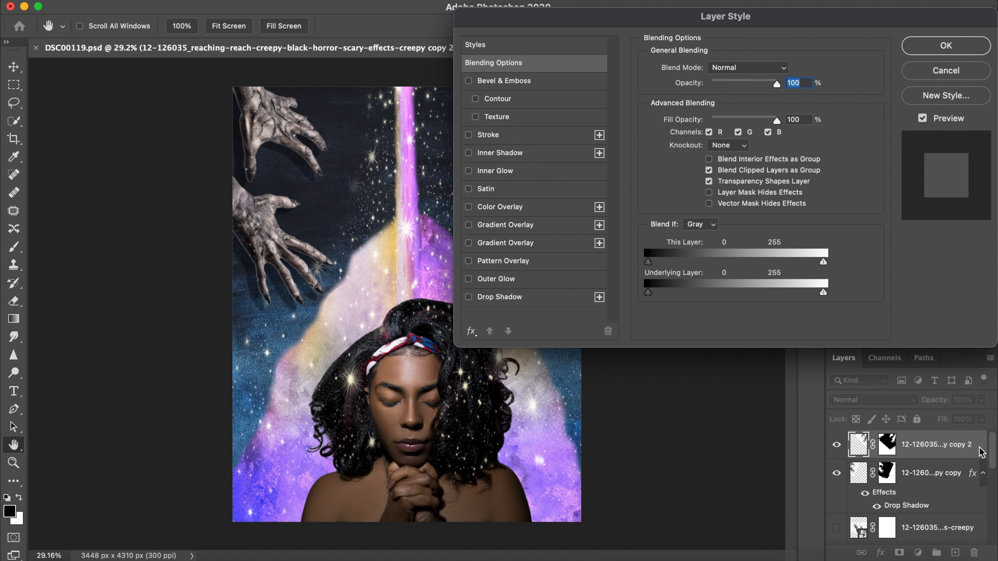
left_click(468, 297)
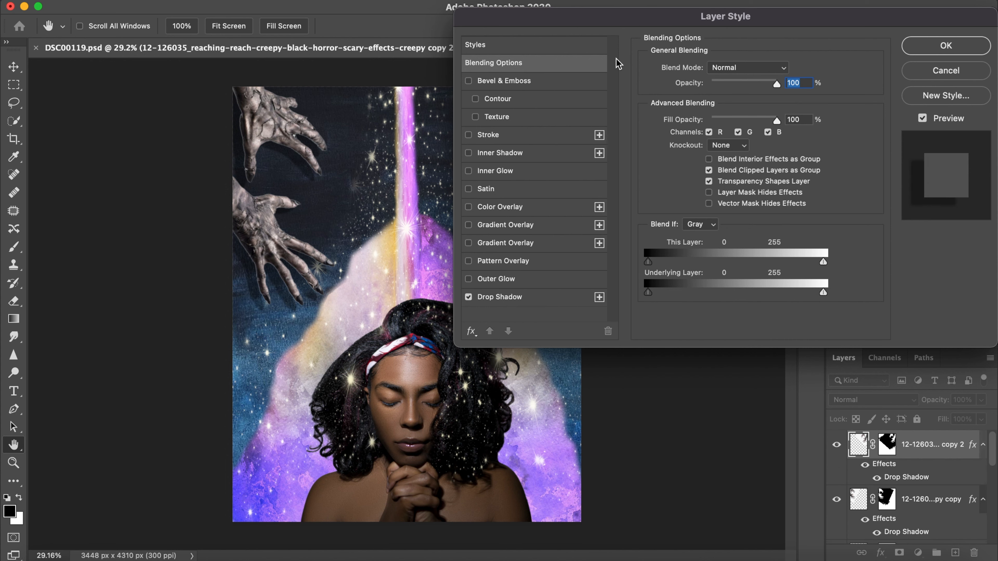
left_click_drag(634, 30, 224, 190)
left_click_drag(83, 91, 64, 64)
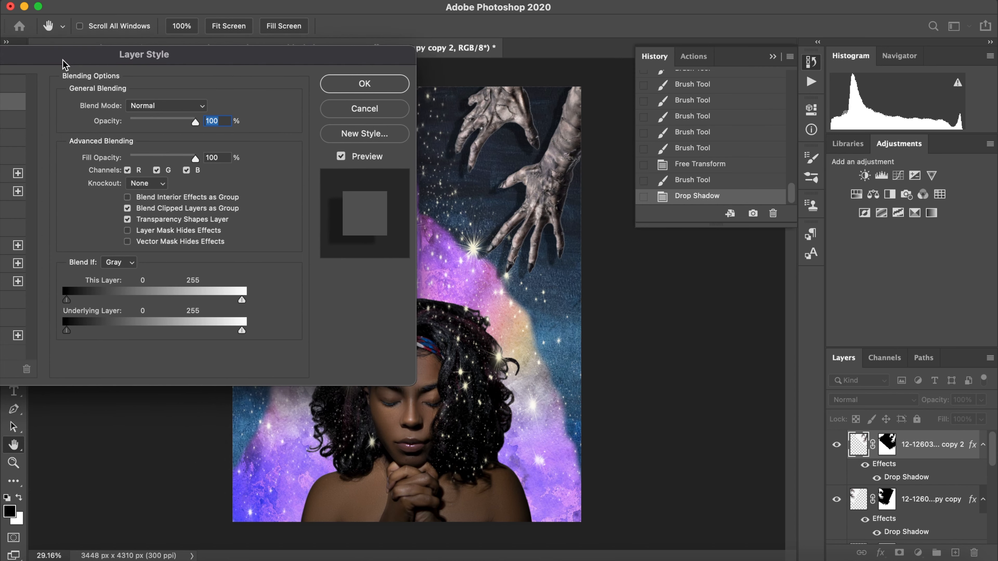
mouse_move(196, 122)
left_mouse_down()
mouse_move(179, 122)
mouse_move(195, 121)
left_mouse_up()
left_click_drag(130, 61, 110, 41)
left_click(135, 295)
left_click_drag(95, 112, 118, 115)
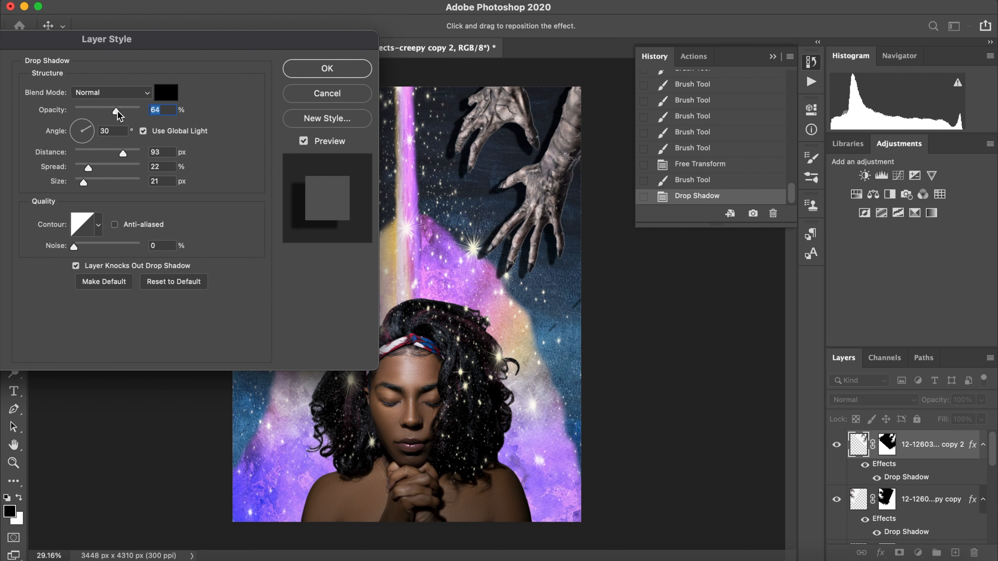
left_click(318, 71)
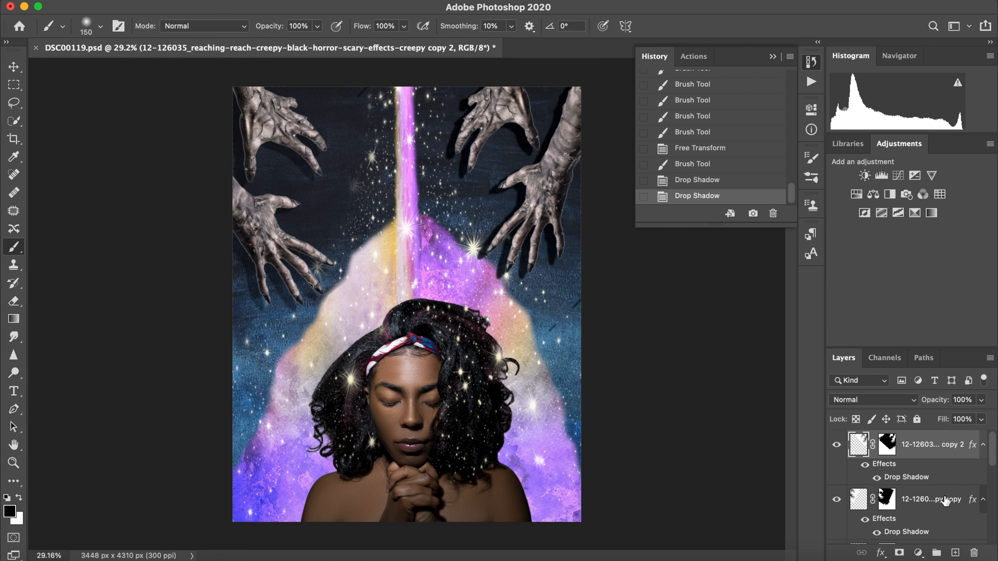
- Paint on the right hands layer's mask to remove stray marks near the canvas's right edge and beside the beam's top
left_click(888, 449)
left_click_drag(581, 298, 551, 329)
mouse_move(366, 90)
left_mouse_down()
mouse_move(363, 102)
mouse_move(369, 74)
left_mouse_up()
- Readjust the drop shadow's opacity on the right hands layer
double_click(970, 448)
left_click_drag(213, 48, 69, 50)
left_click_drag(140, 113, 114, 113)
left_click(348, 71)
- Set the drop shadow's opacity on the left hands layer to 34%
double_click(972, 501)
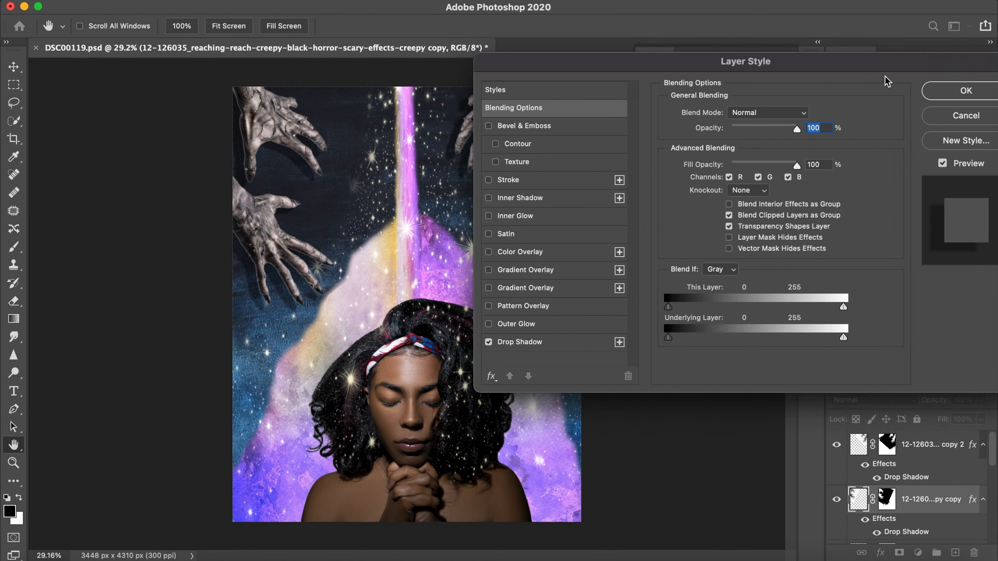
left_click(507, 342)
left_click_drag(746, 90, 715, 82)
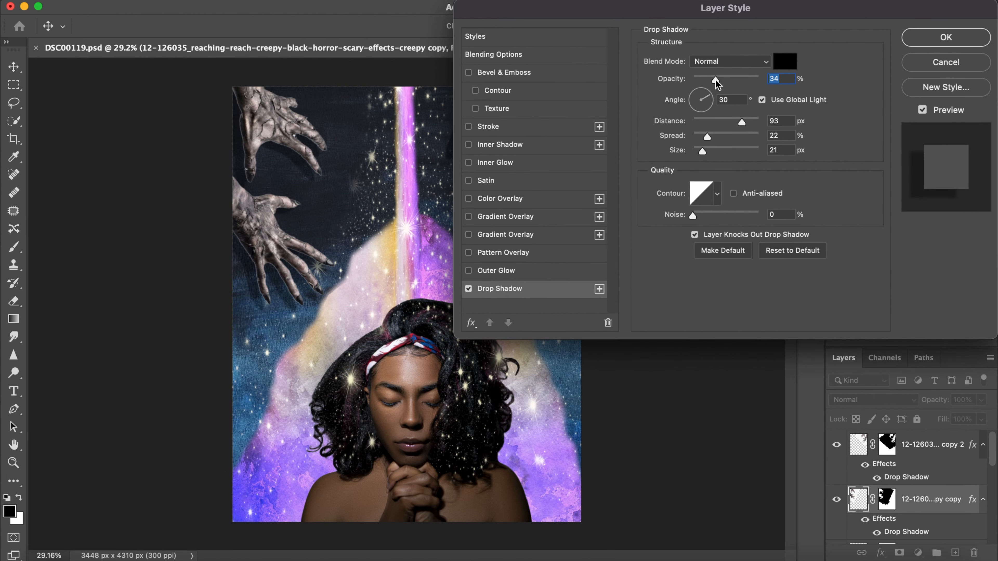
left_click(931, 37)
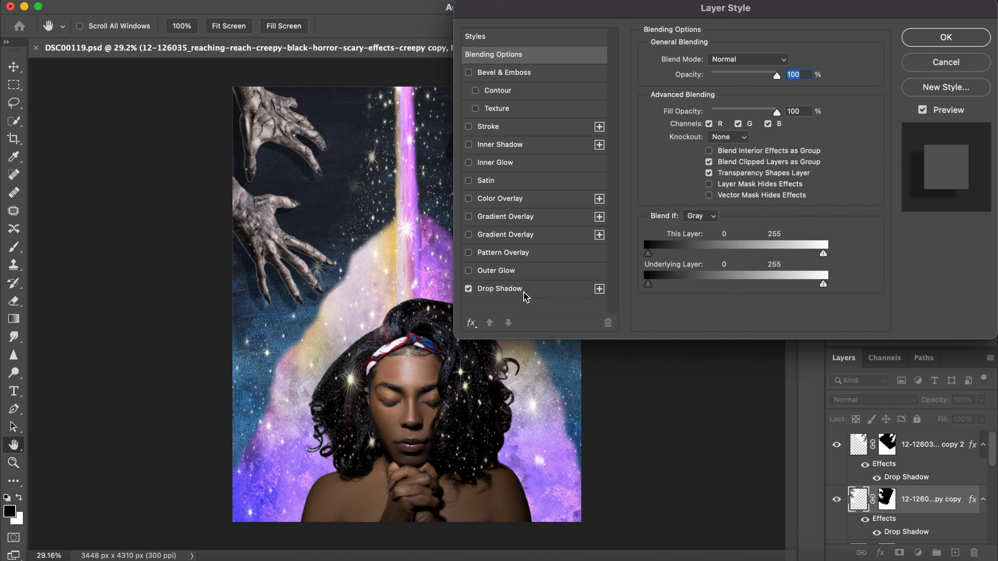
left_click(943, 36)
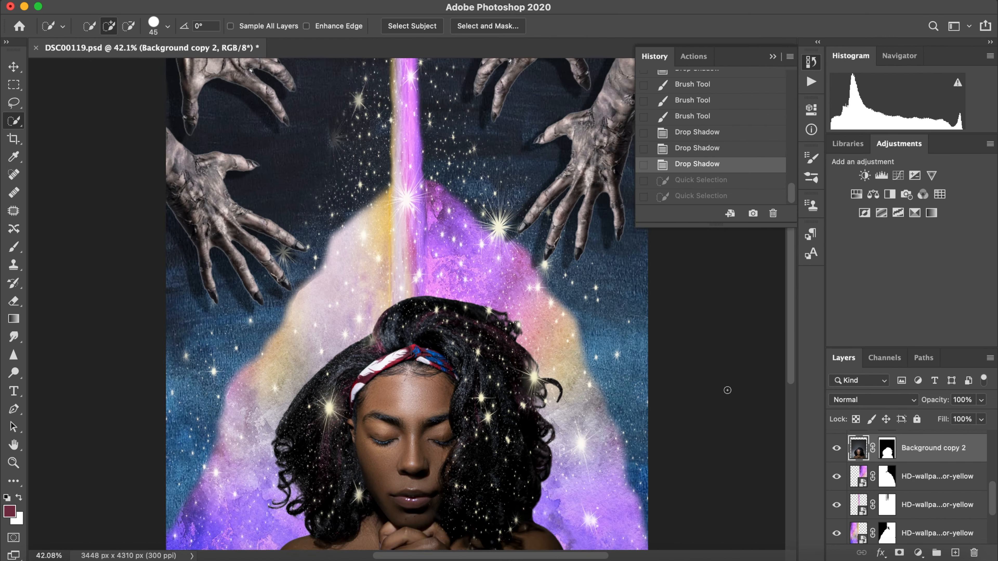
- Select the woman's headband with Quick Selection and add a Hue/Saturation adjustment layer masked to it
scroll(725, 389, "down", 3)
scroll(724, 389, "up", 6)
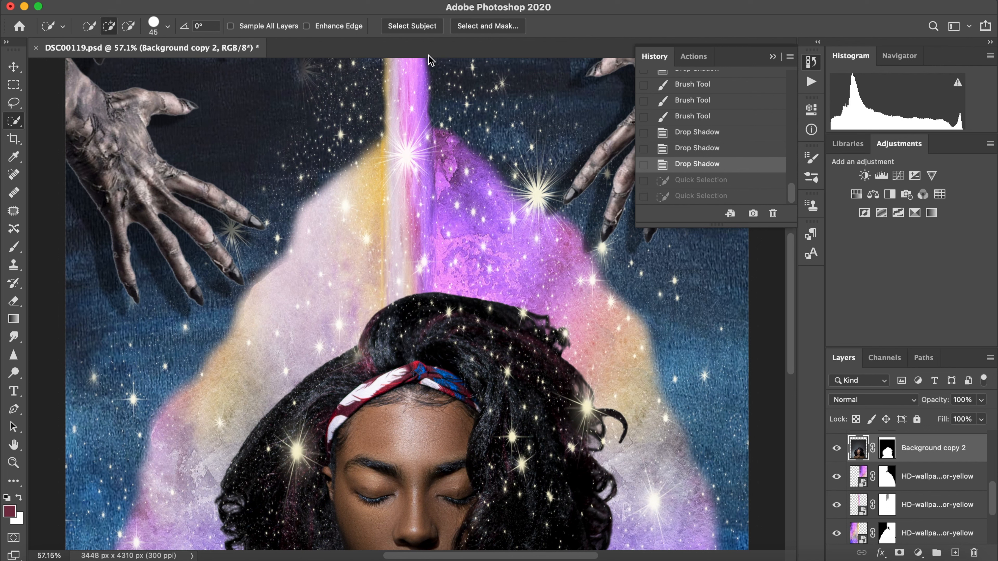
mouse_move(355, 404)
left_mouse_down()
mouse_move(331, 428)
mouse_move(414, 367)
mouse_move(438, 372)
mouse_move(449, 379)
mouse_move(424, 376)
mouse_move(484, 409)
left_mouse_up()
left_click(917, 553)
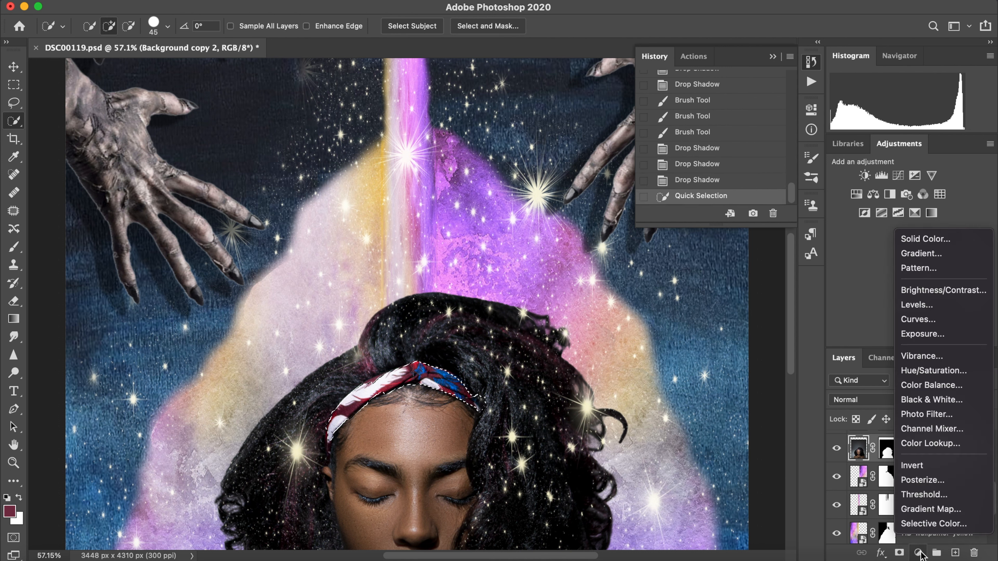
left_click(915, 372)
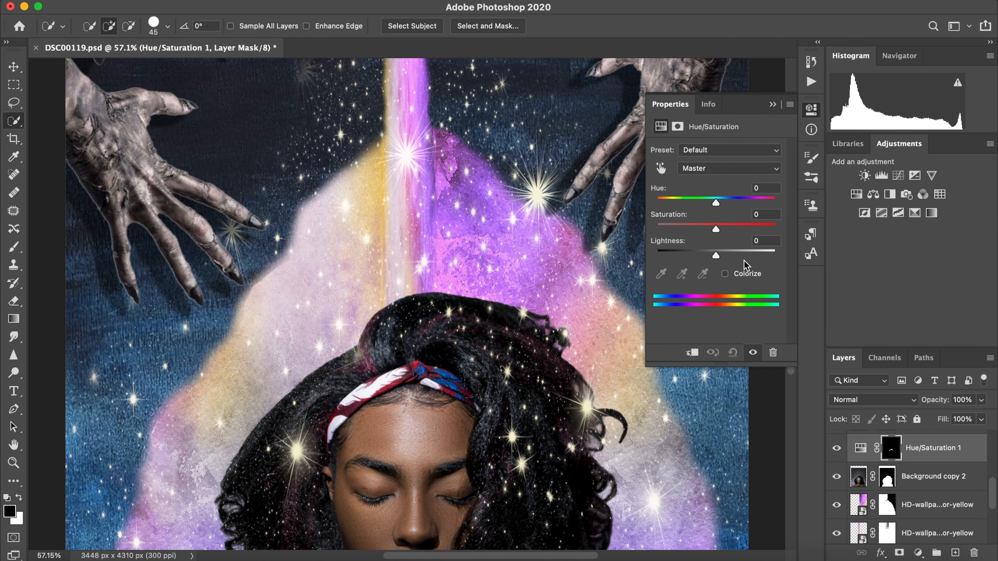
- Desaturate the headband by setting the Hue/Saturation layer's saturation to -100, keeping hue and lightness at 0
left_click_drag(716, 229, 619, 233)
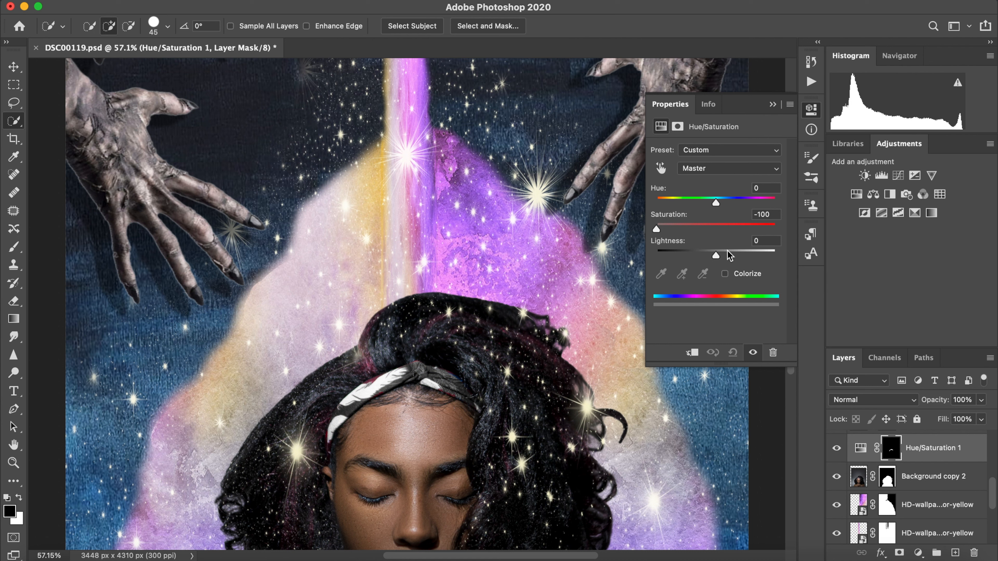
mouse_move(716, 256)
left_mouse_down()
mouse_move(790, 256)
mouse_move(716, 258)
left_mouse_up()
mouse_move(716, 204)
left_mouse_down()
mouse_move(661, 209)
mouse_move(717, 215)
left_mouse_up()
scroll(552, 387, "down", 5)
scroll(552, 386, "up", 4)
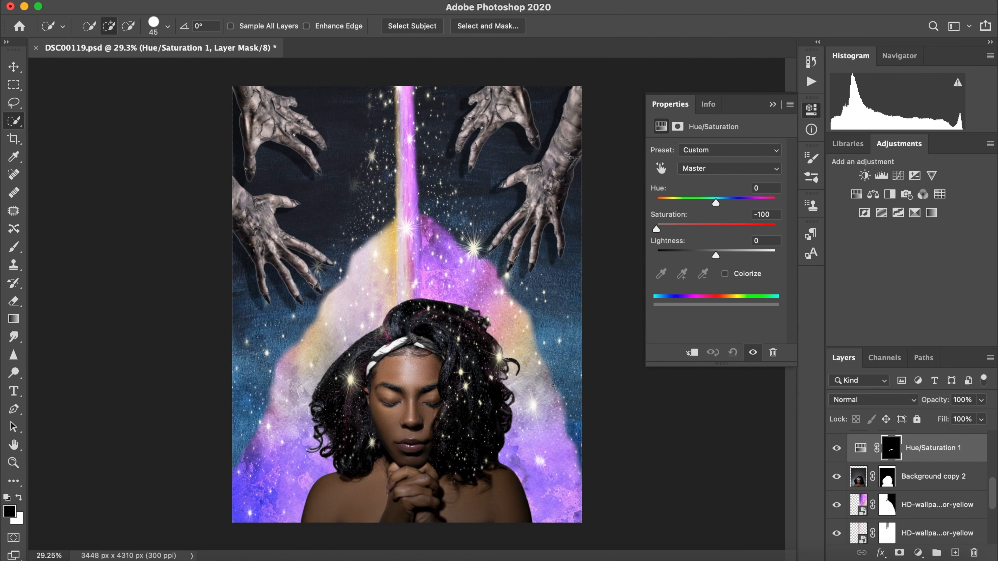
scroll(553, 386, "up", 1)
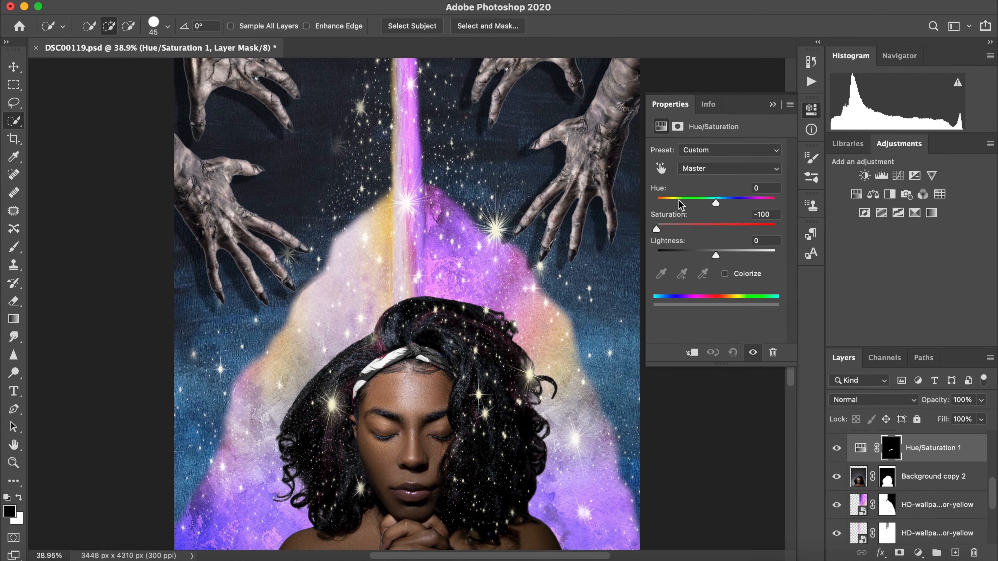
left_click(811, 110)
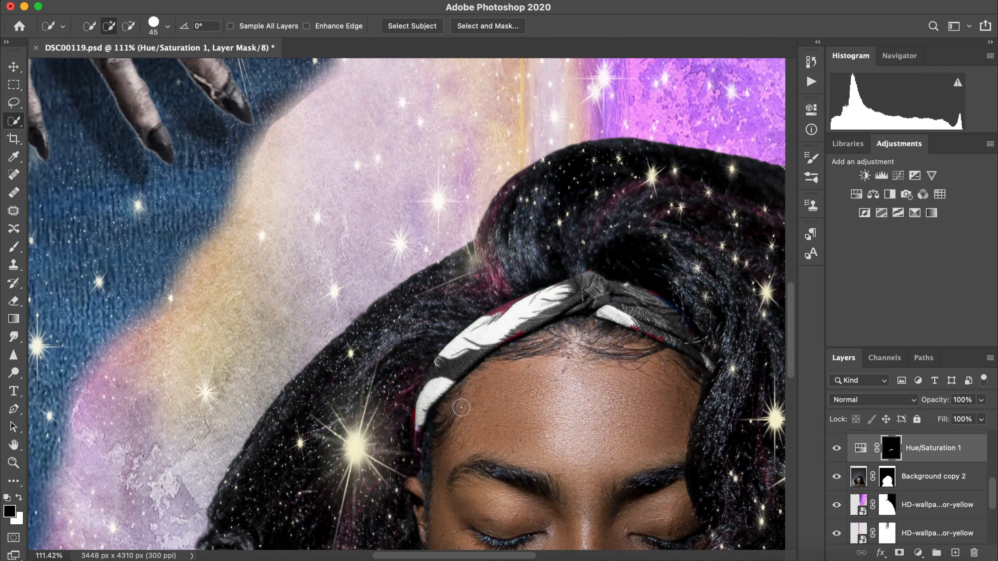
- Paint white with a size 15 brush on the Hue/Saturation mask over the coloured remnants along the headband's edges
scroll(461, 408, "up", 1)
key("b")
key("x")
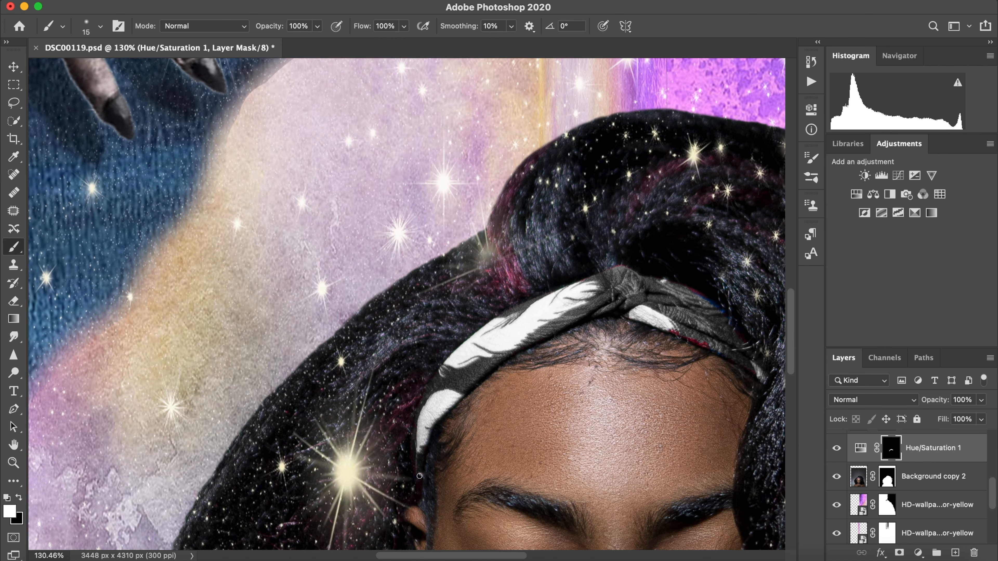
scroll(419, 478, "right", 5)
scroll(419, 477, "up", 2)
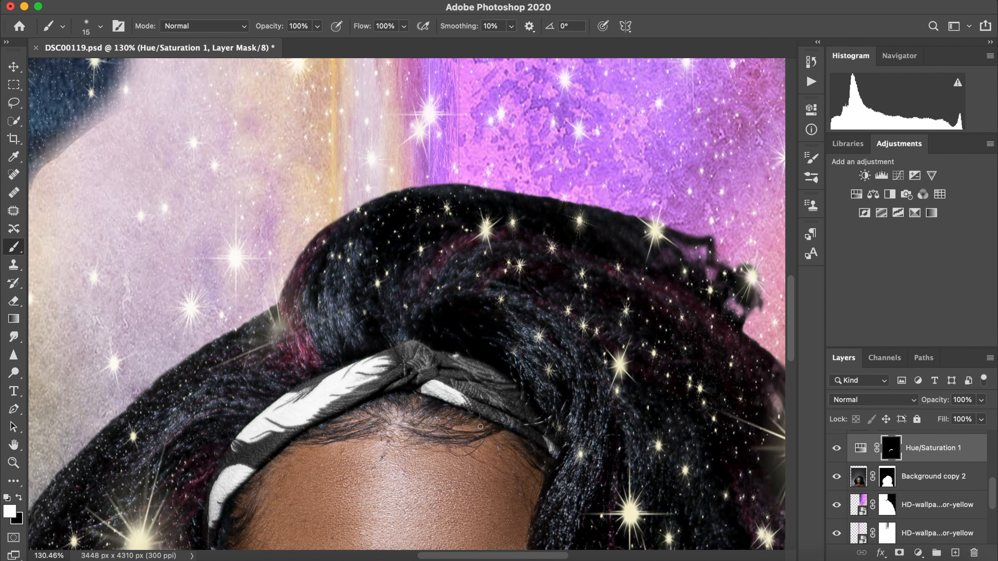
scroll(480, 427, "down", 10)
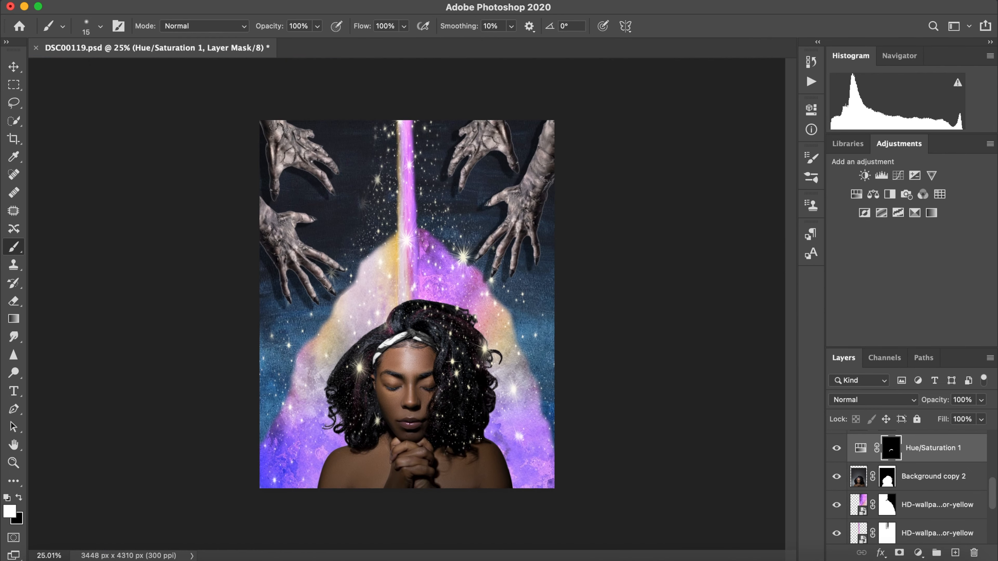
- Add a Selective Color adjustment layer above Hue/Saturation 1 and set the Reds' black to 15%
left_click(920, 553)
left_click(924, 524)
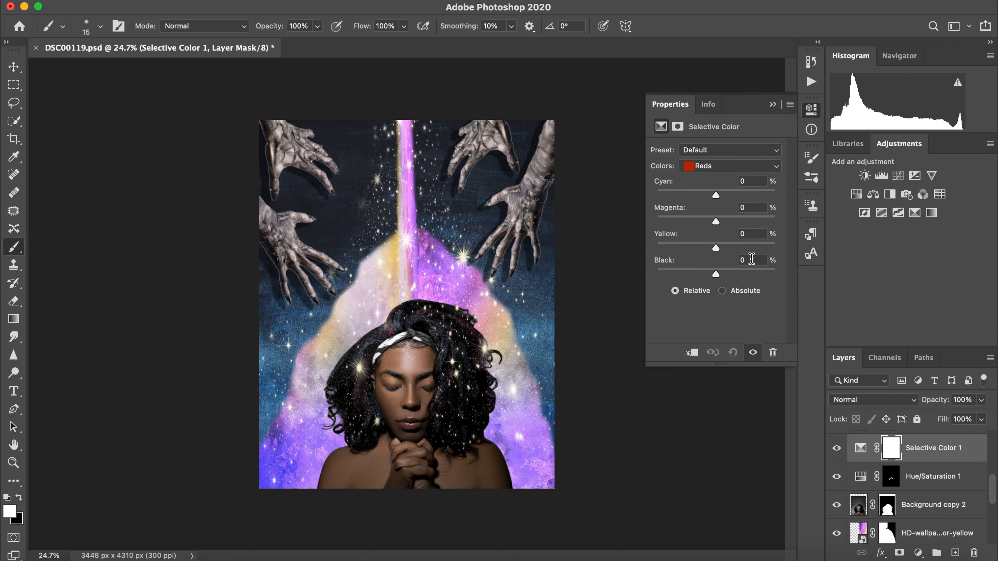
type("15")
- Set the Selective Color layer's black for the Yellows to 15% and save the document
left_click(736, 167)
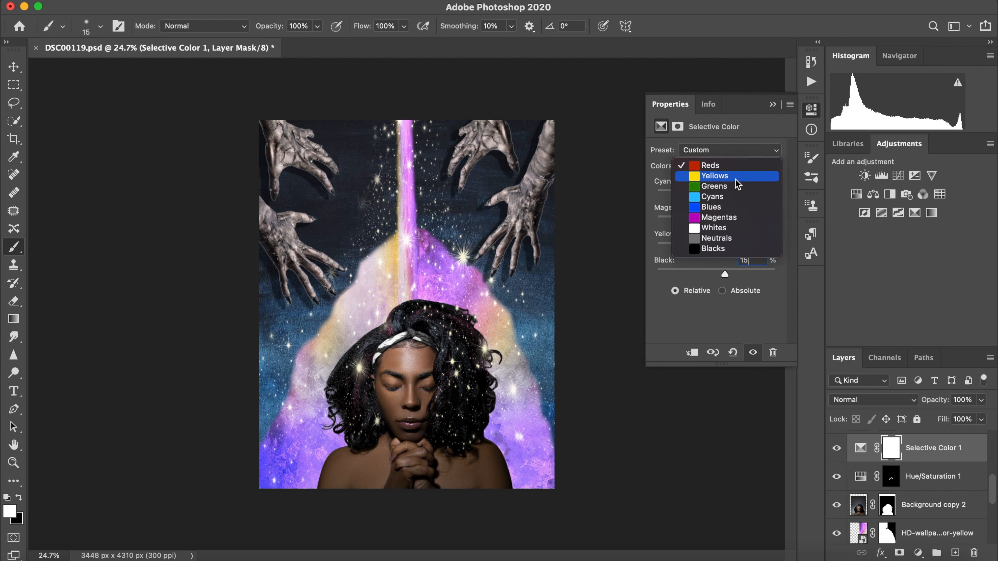
left_click(736, 179)
left_click(753, 259)
type("15")
key("super+s")
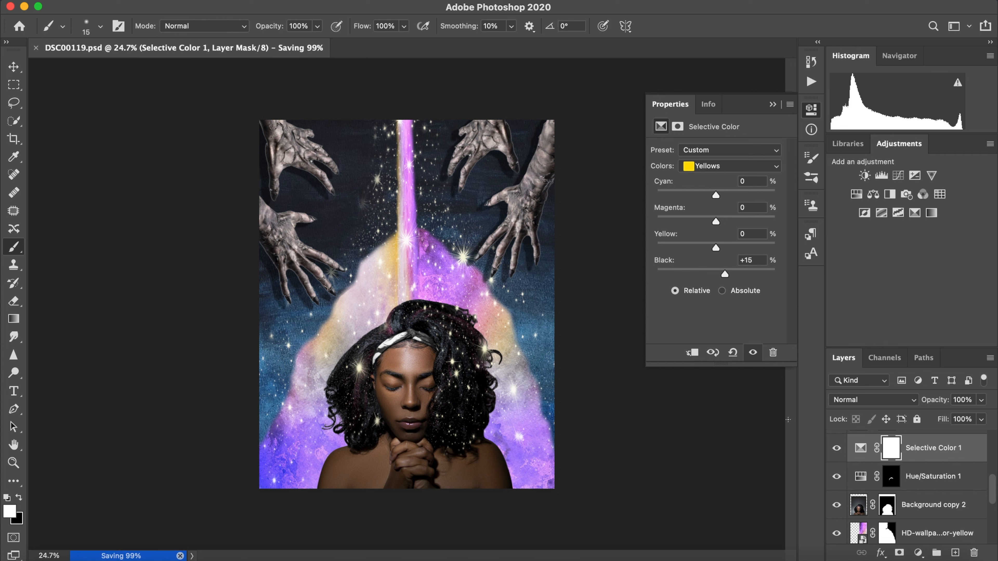
- Add a Gradient Map adjustment layer with the Photographic Toning preset Selenium 2 and set its blend mode to Luminosity
left_click(918, 552)
left_click(929, 510)
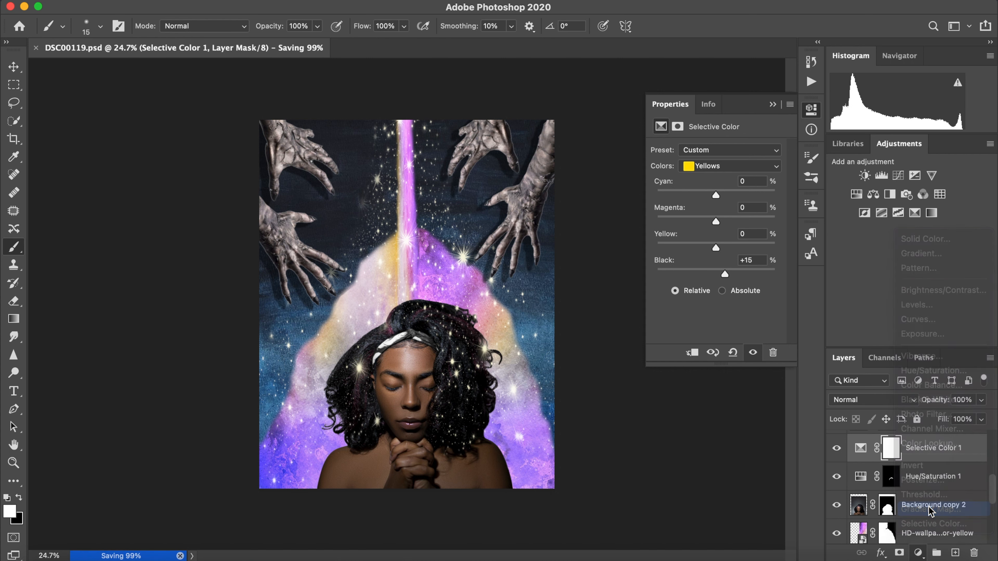
left_click(720, 158)
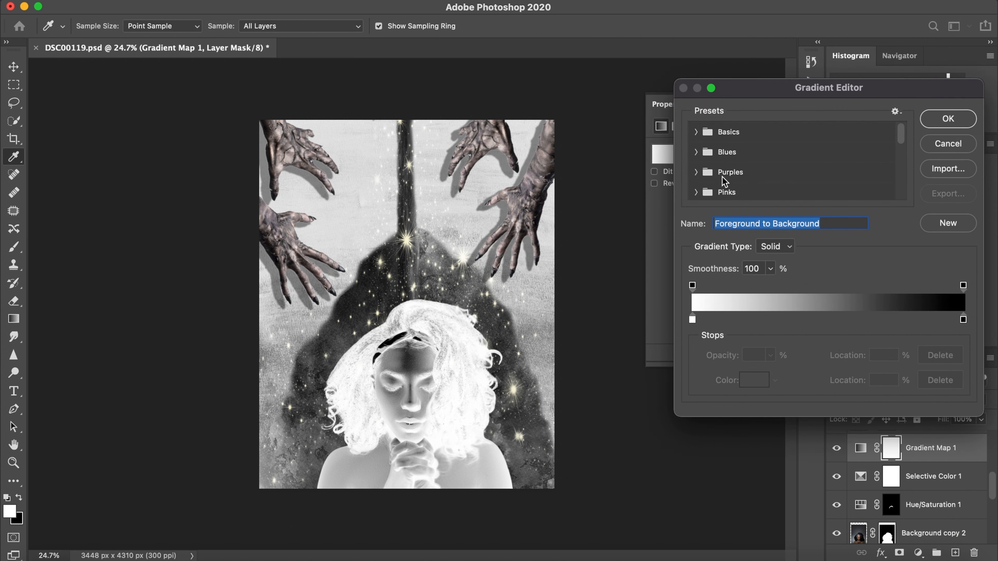
scroll(728, 194, "down", 5)
left_click(696, 168)
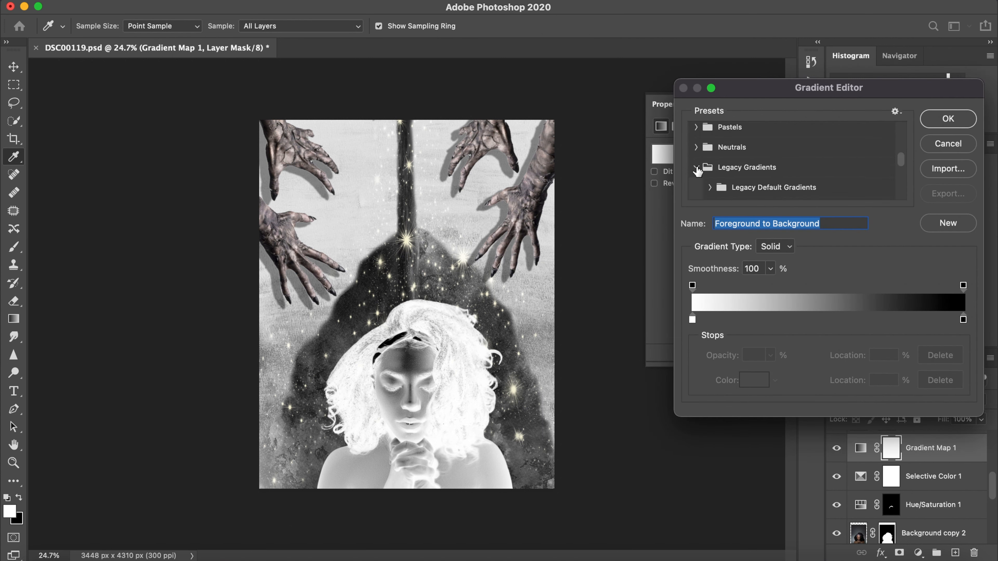
scroll(703, 172, "down", 8)
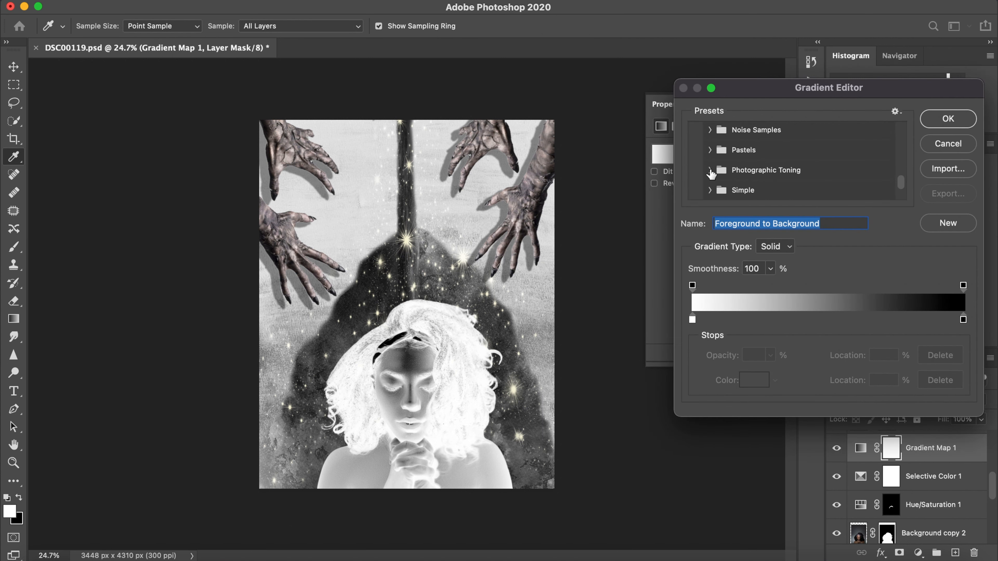
left_click(711, 170)
left_click(772, 164)
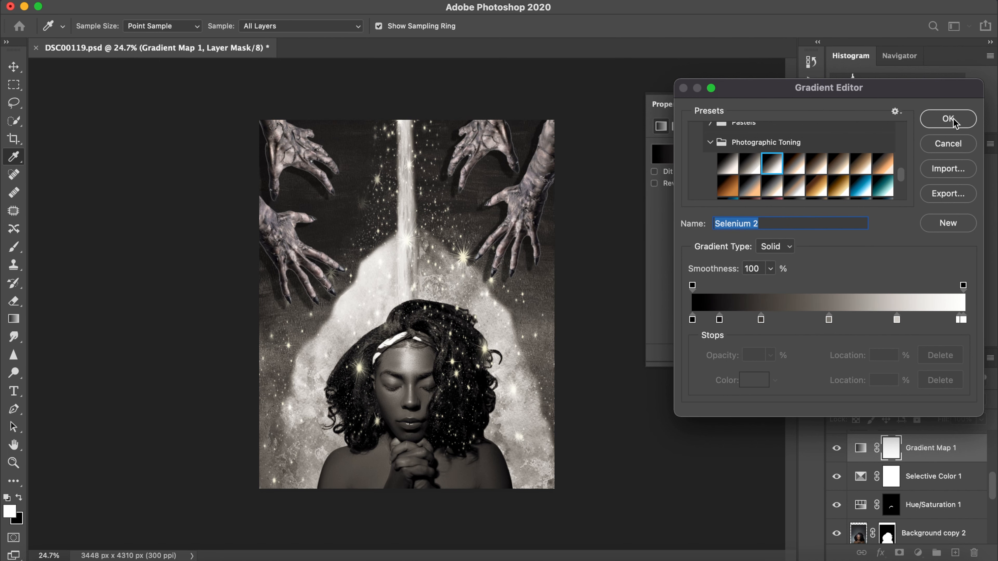
left_click(947, 119)
left_click(898, 400)
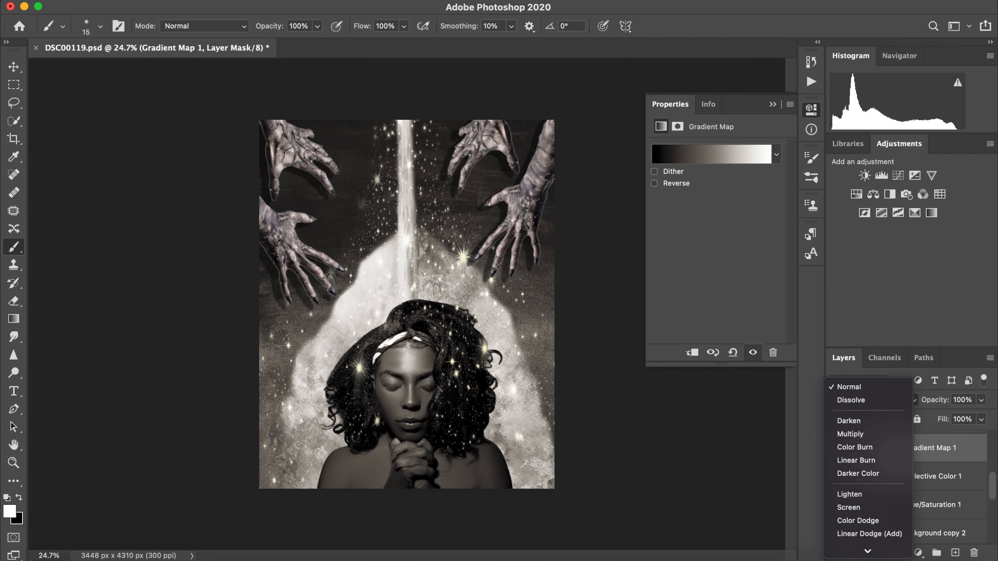
left_click(856, 544)
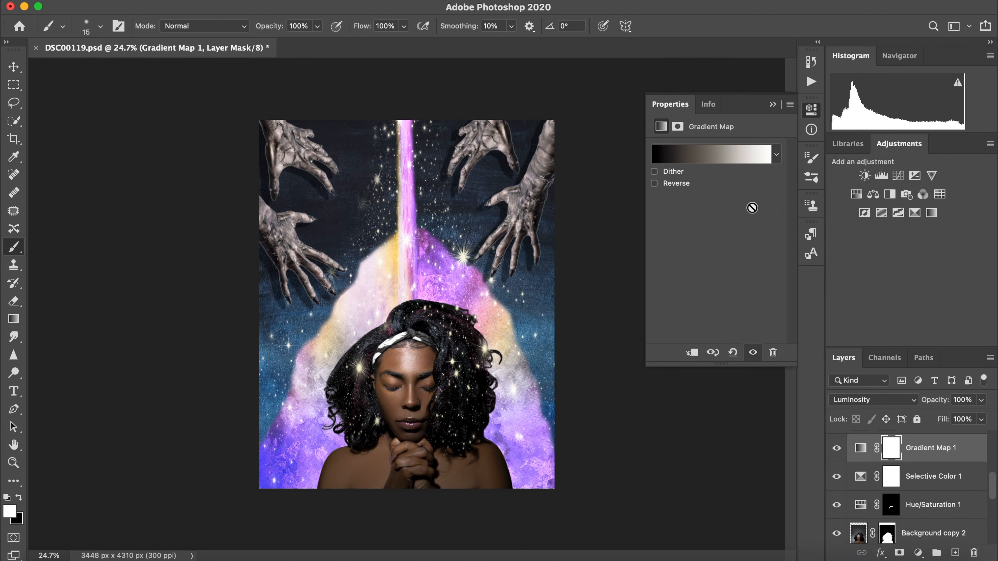
- Adjust the gradient map's colour stops, placing the grey midtone at 46% and the light tone at 74%, and fine-tune the two dark grey stops
left_click(749, 155)
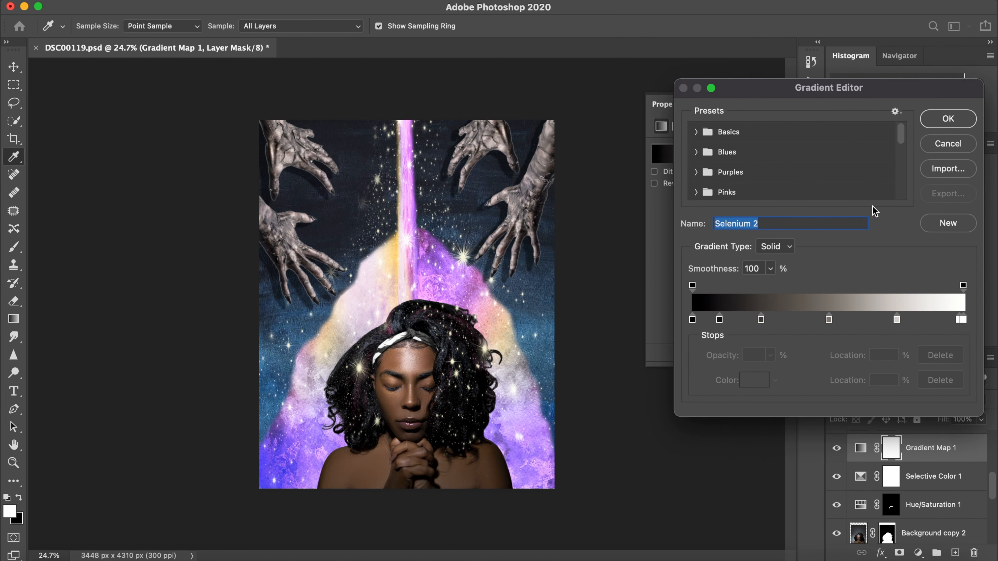
left_click_drag(896, 320, 818, 323)
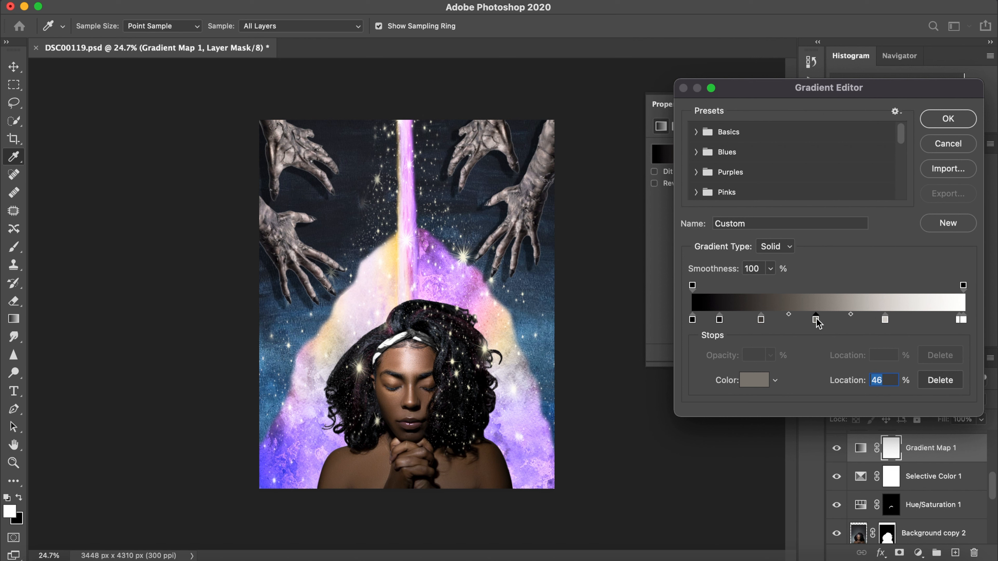
left_click_drag(885, 321, 895, 322)
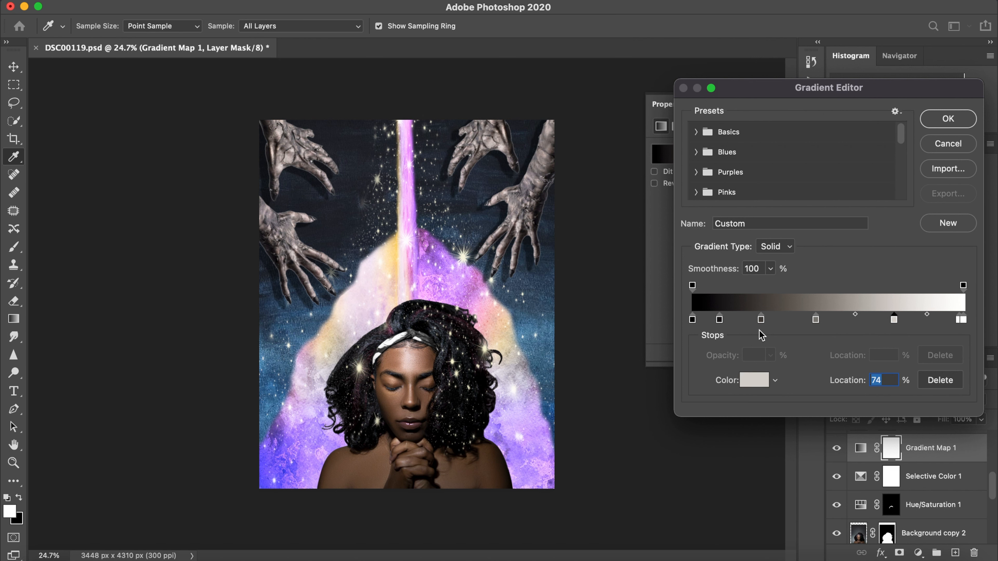
left_click(762, 321)
left_click_drag(766, 322, 770, 323)
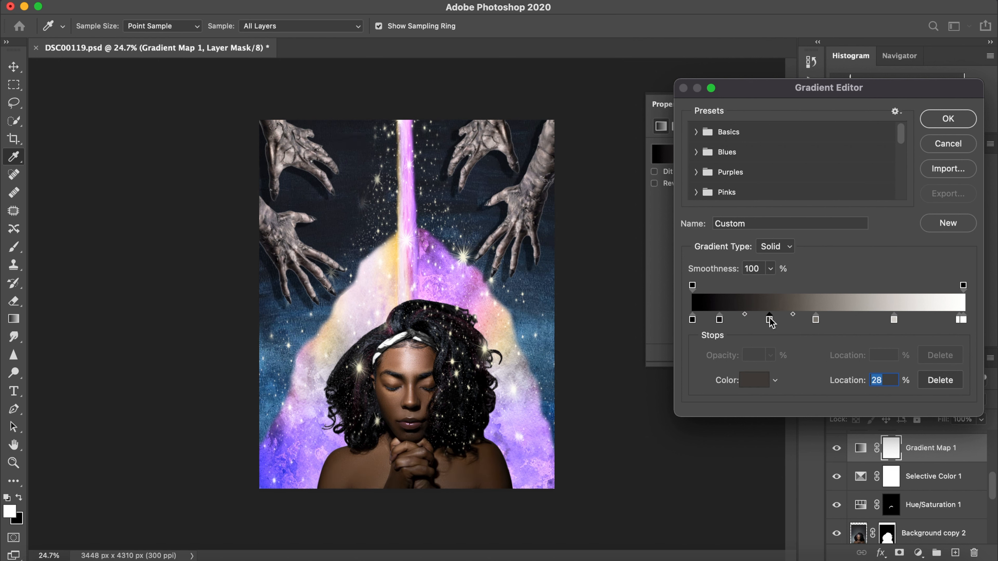
left_click_drag(771, 323, 767, 323)
mouse_move(720, 320)
left_mouse_down()
mouse_move(737, 323)
mouse_move(722, 323)
left_mouse_up()
left_click(937, 123)
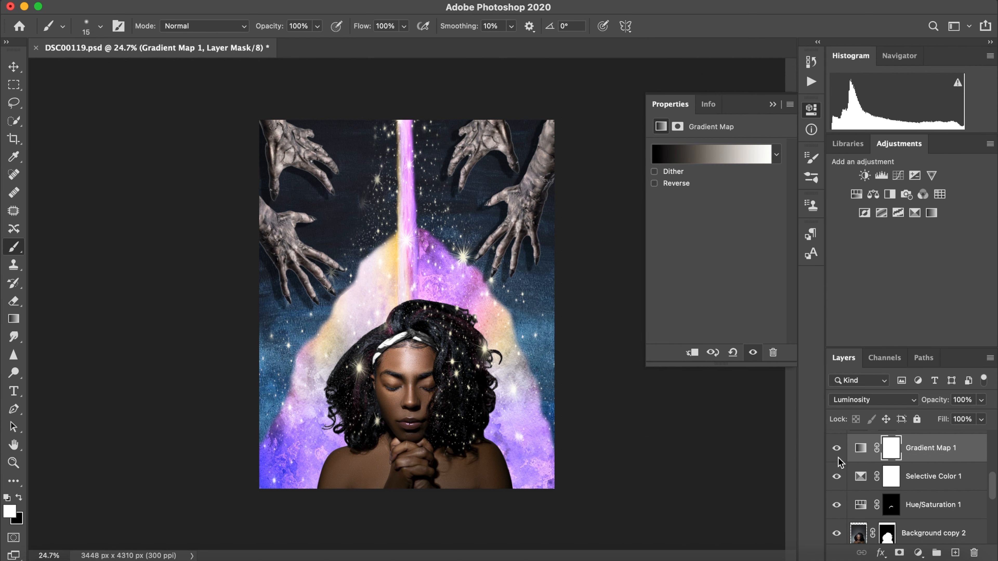
left_click(837, 450)
left_click(837, 450)
- Move the Gradient Map and Selective Color layers above both hands layers, with Gradient Map at the top of the stack
scroll(921, 452, "up", 3)
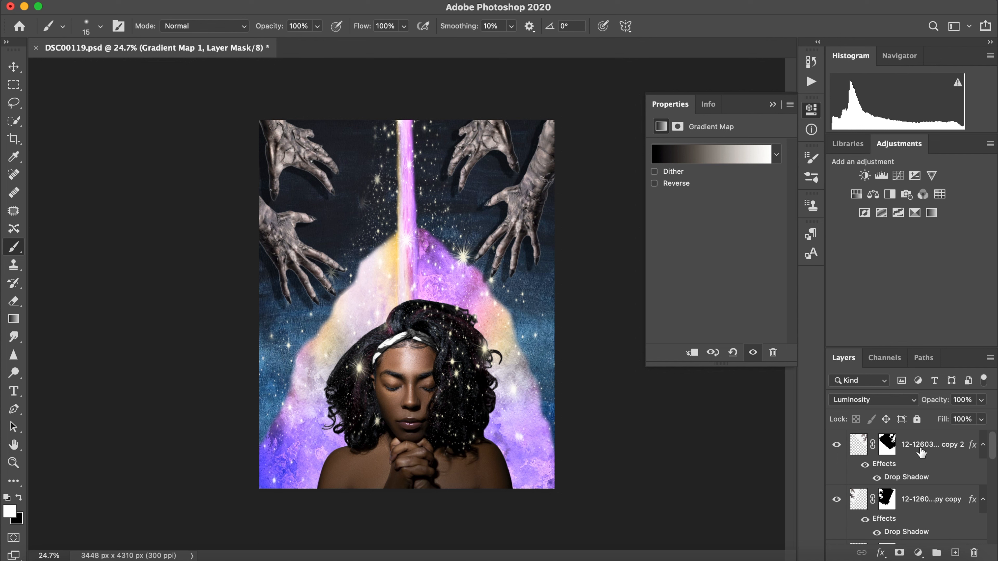
scroll(921, 452, "down", 3)
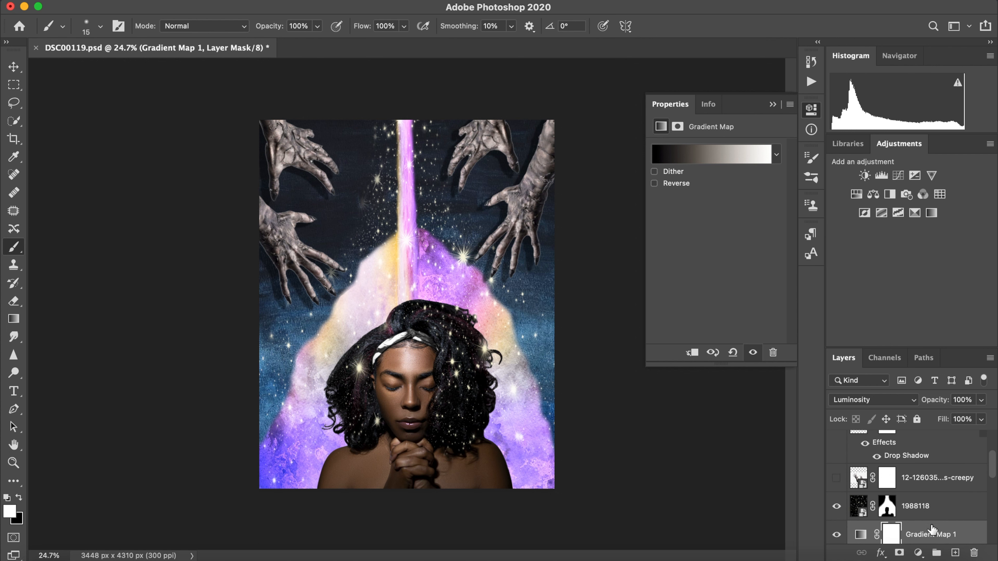
left_click_drag(933, 533, 931, 438)
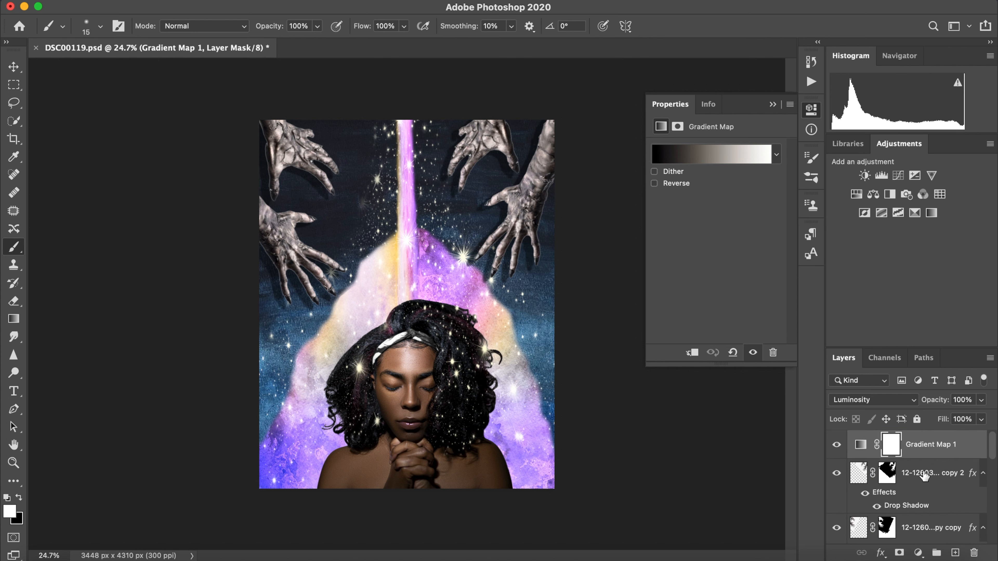
scroll(924, 475, "down", 10)
mouse_move(924, 475)
left_mouse_down()
mouse_move(929, 401)
mouse_move(934, 458)
left_mouse_up()
left_click(935, 451)
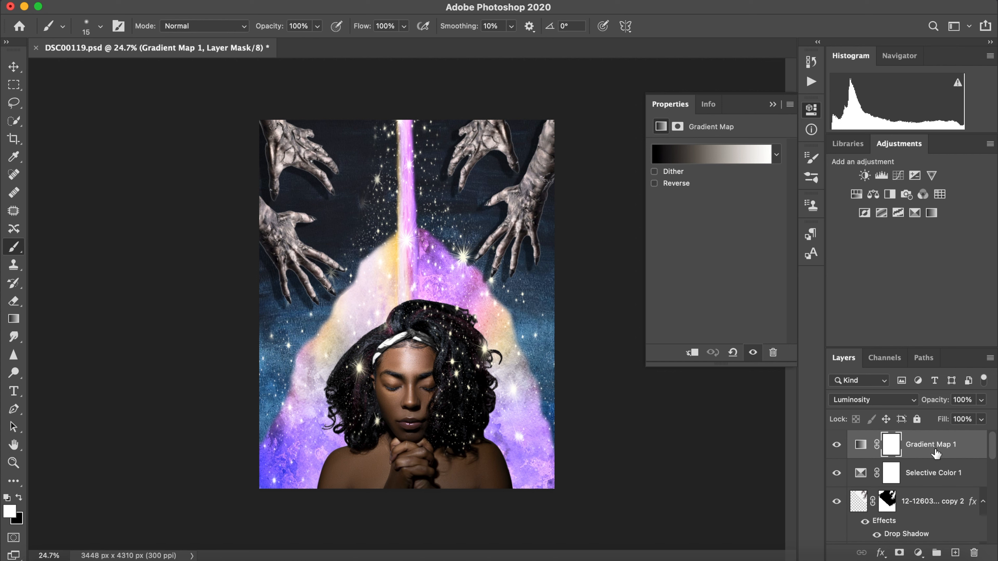
- Add a Black & White adjustment layer above the Gradient Map layer
left_click(918, 553)
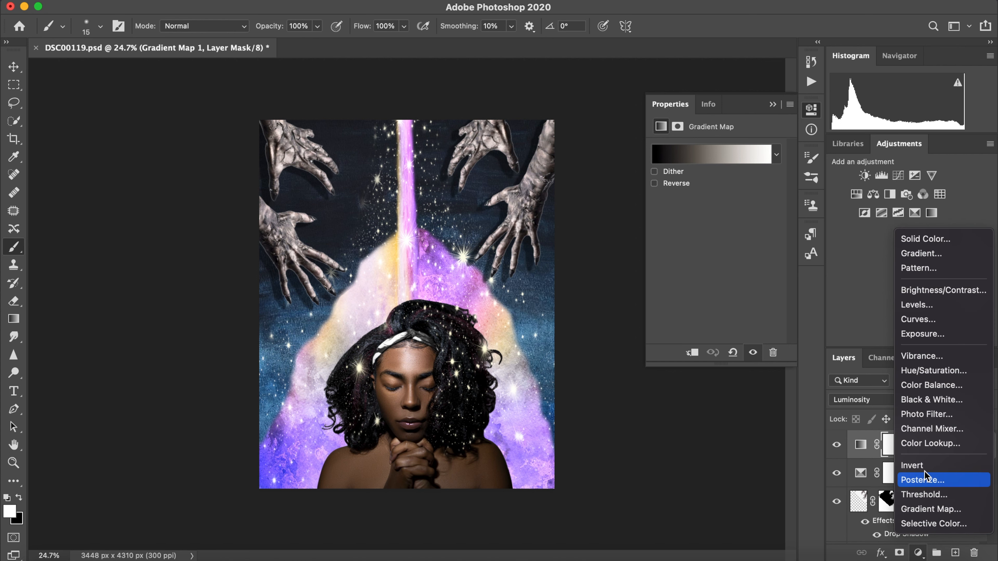
left_click(937, 399)
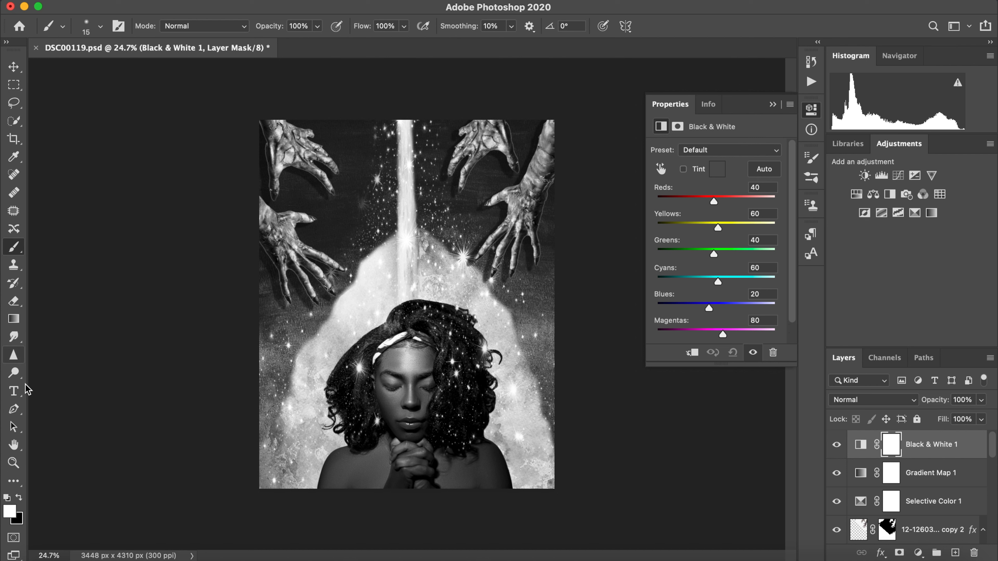
- Limit the Black & White layer's mask to the woman by subtracting the whole background in Select and Mask with a size 400 brush, output to Layer Mask
left_click(20, 497)
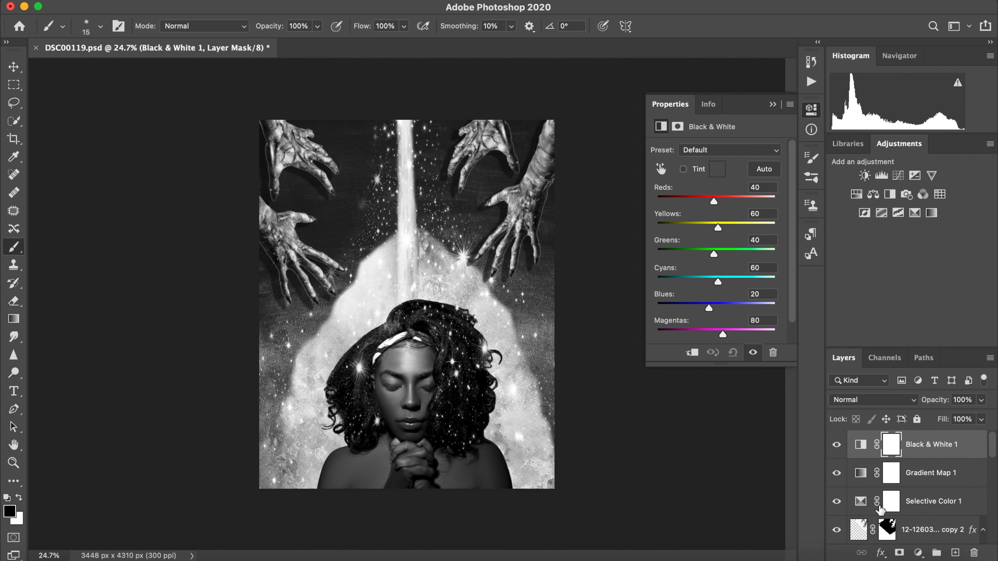
double_click(893, 439)
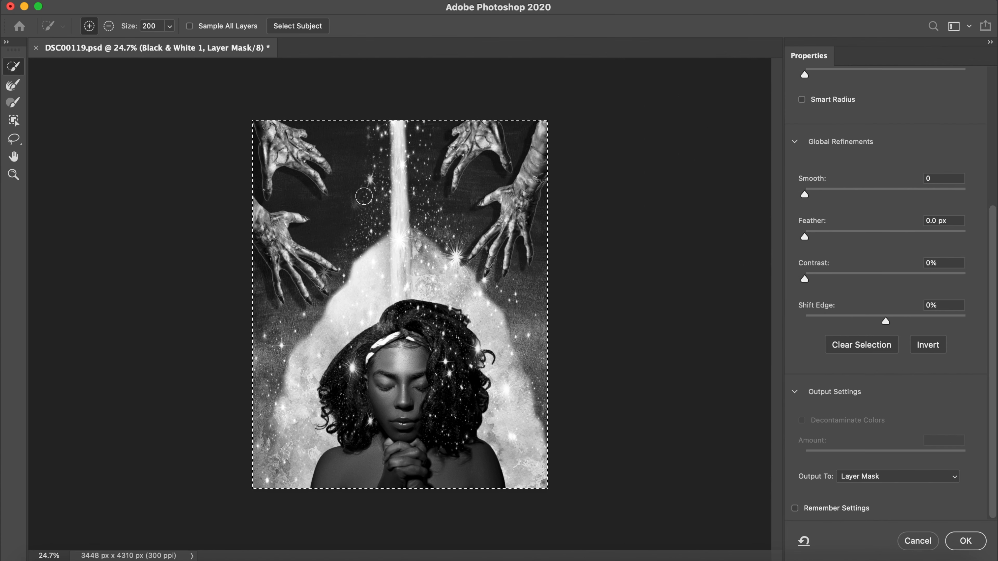
left_click(108, 26)
key("bracketright")
key("bracketright")
key("bracketright")
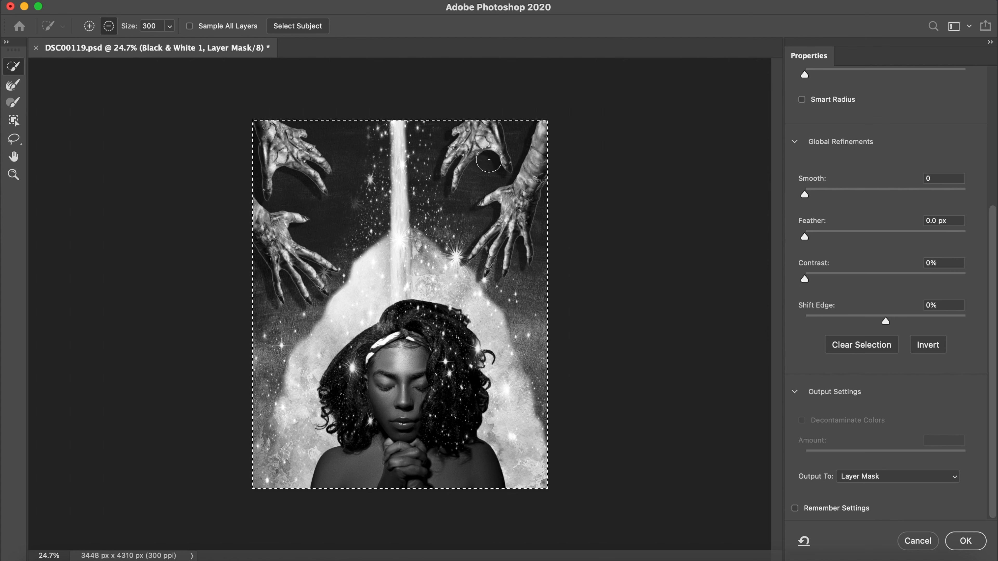
mouse_move(489, 160)
left_mouse_down()
mouse_move(477, 137)
mouse_move(530, 128)
mouse_move(293, 157)
mouse_move(480, 271)
mouse_move(287, 444)
left_mouse_up()
left_click_drag(523, 378, 550, 448)
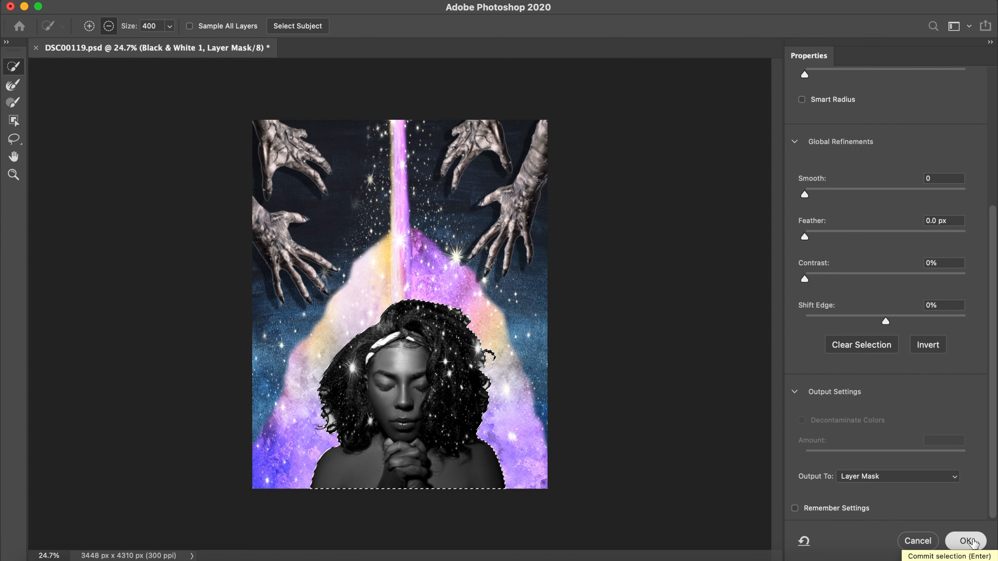
left_click(968, 541)
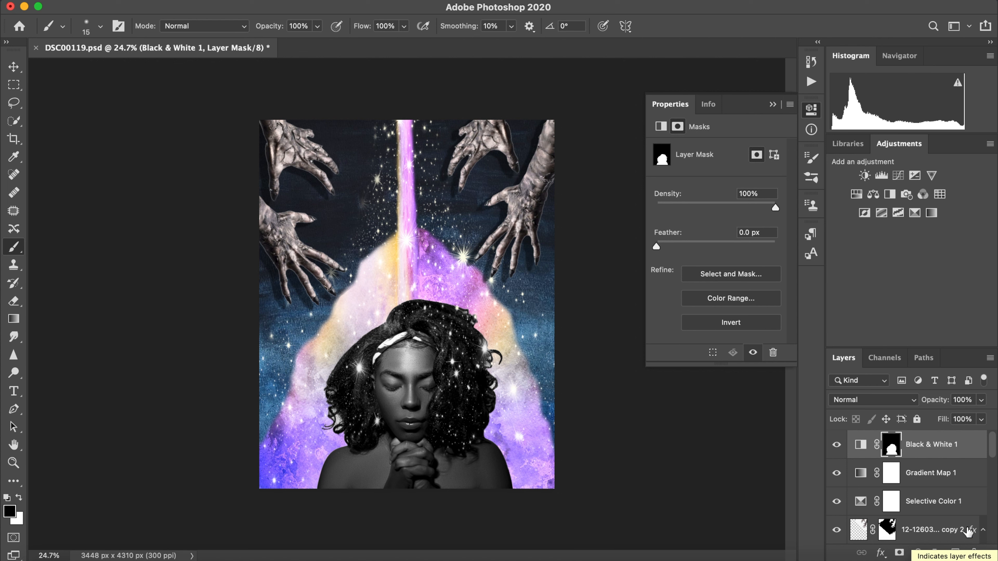
left_click(837, 445)
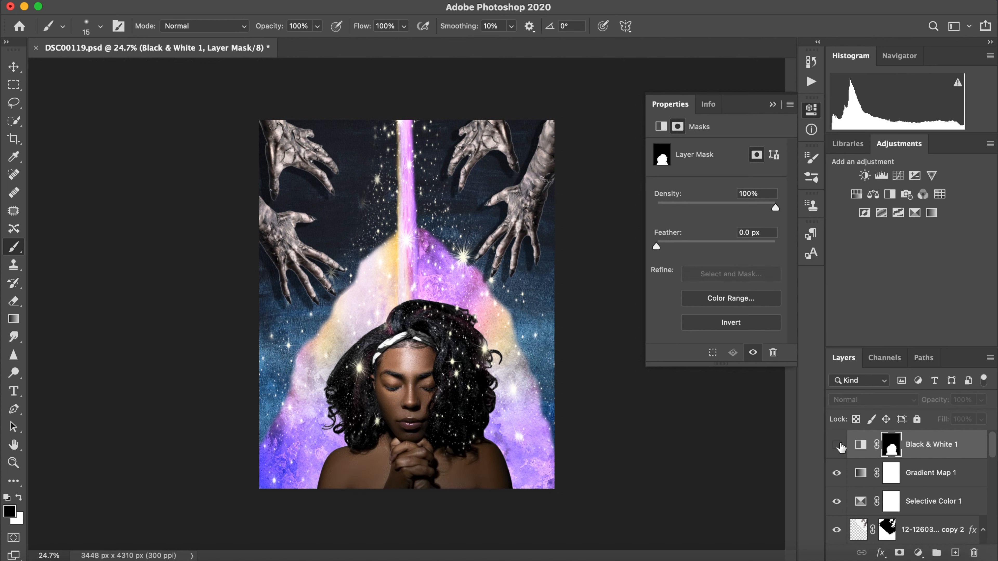
left_click(837, 445)
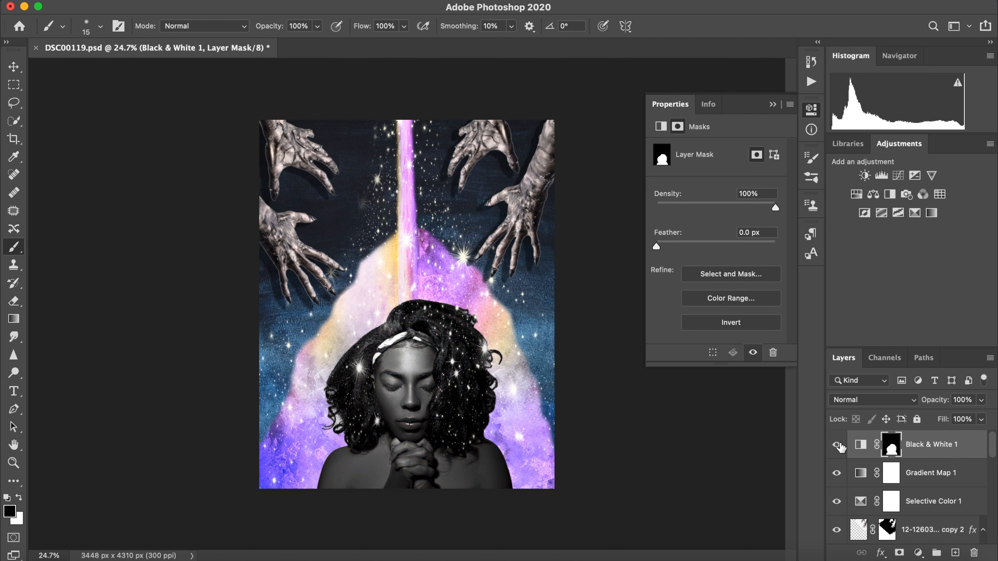
- Adjust the Reds in the Black & White layer, compare the image with the layer hidden and shown, and reselect its mask
left_click(860, 447)
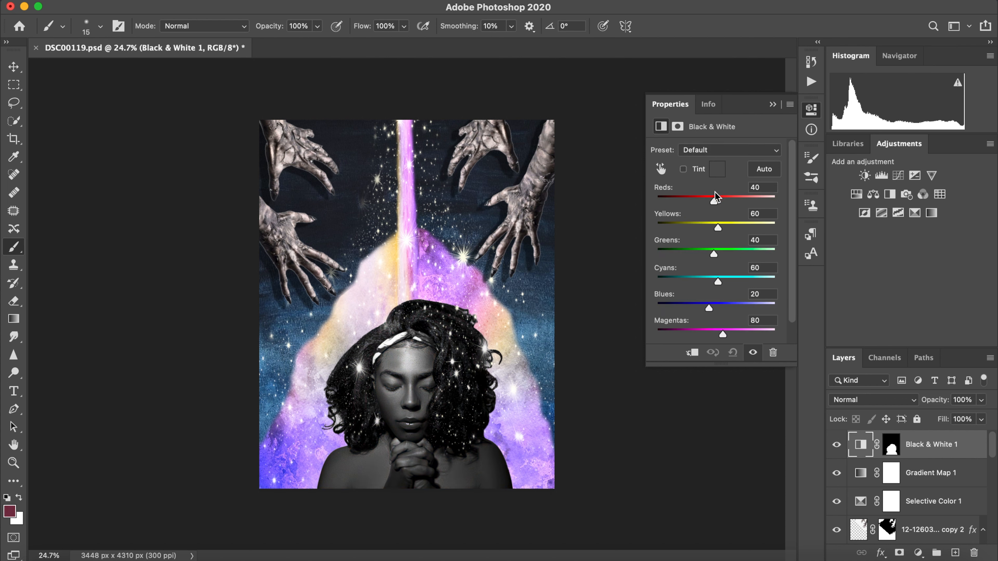
left_click_drag(715, 197, 706, 203)
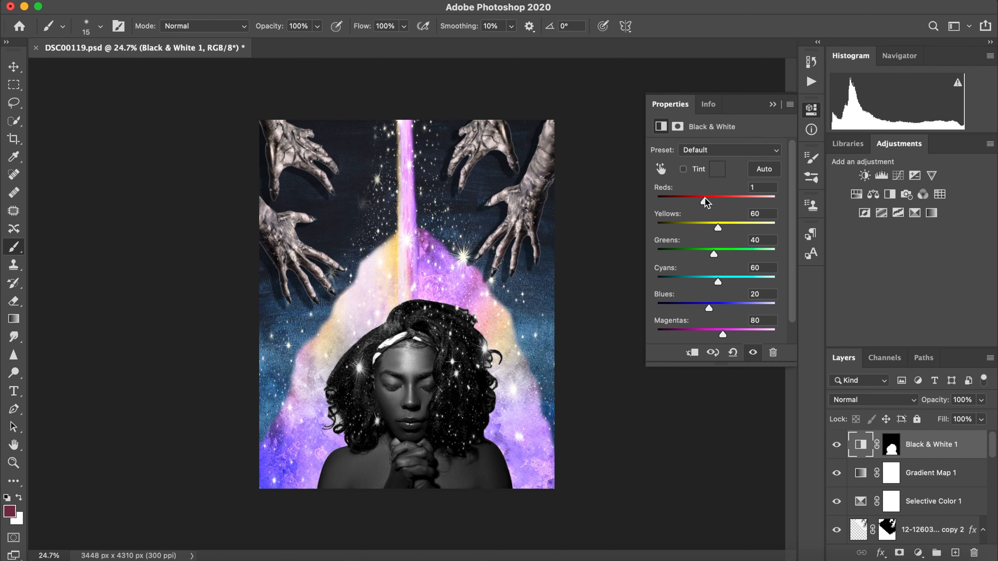
left_click_drag(705, 203, 724, 233)
left_click(837, 445)
left_click(837, 444)
left_click(891, 445)
left_click(811, 61)
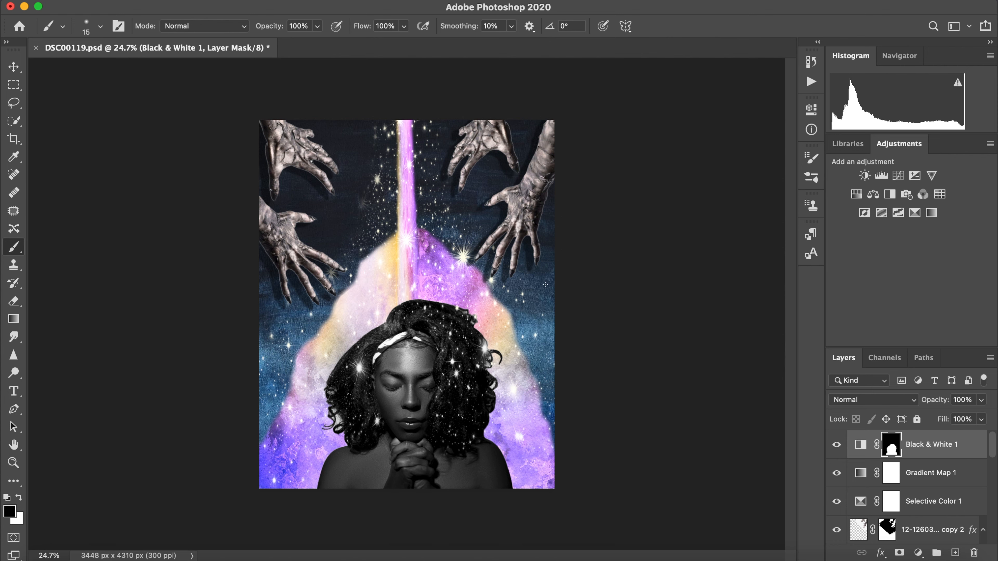
- Examine the woman, hands, light beam and stars up close for flaws, and check the whole composite
scroll(545, 284, "up", 5)
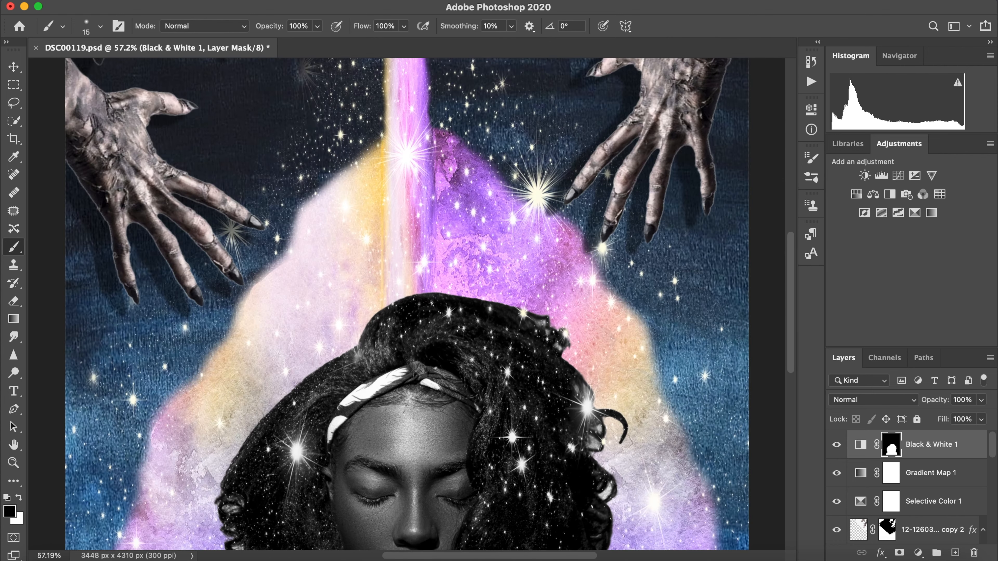
scroll(545, 285, "down", 4)
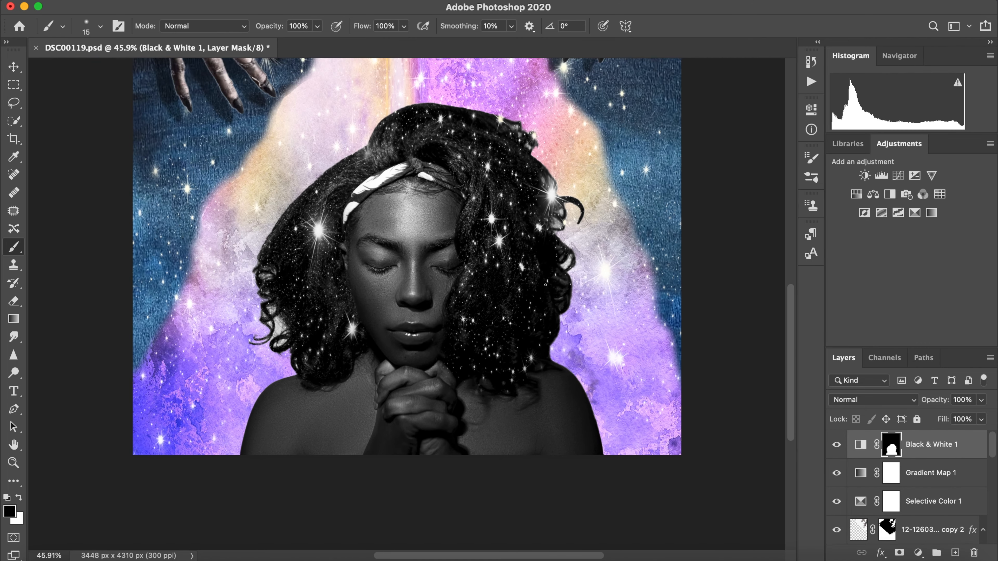
scroll(545, 284, "up", 10)
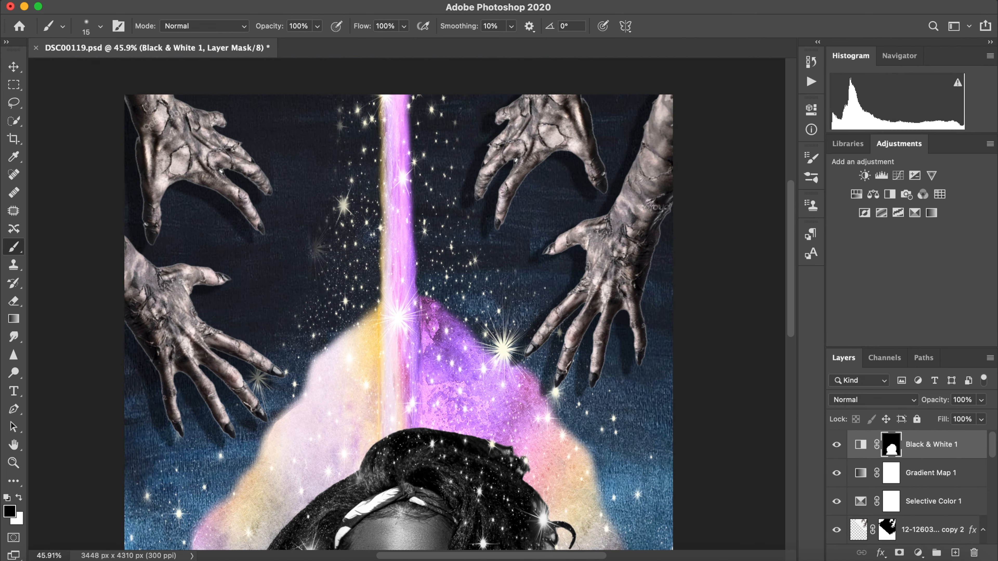
scroll(544, 287, "up", 4)
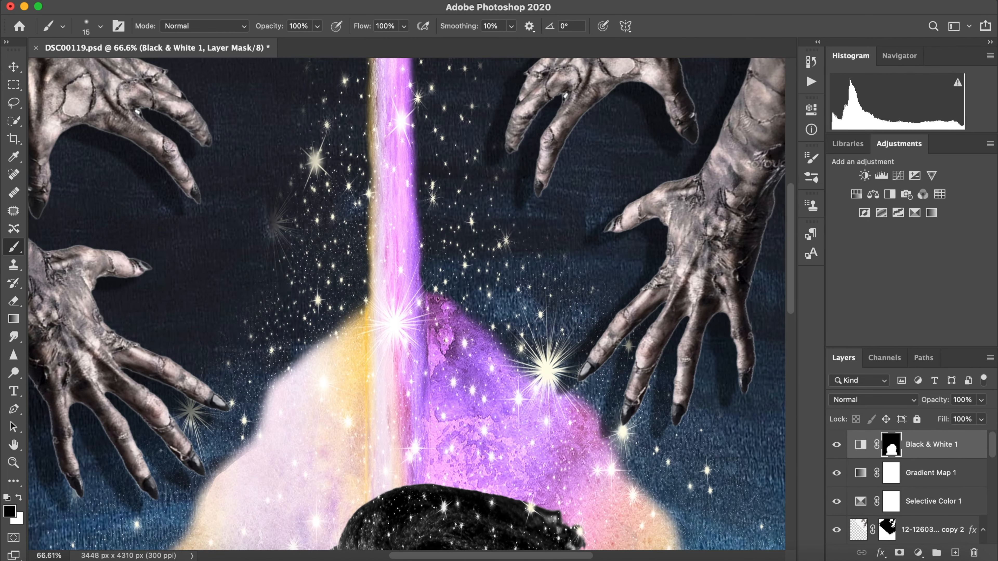
scroll(545, 287, "up", 4)
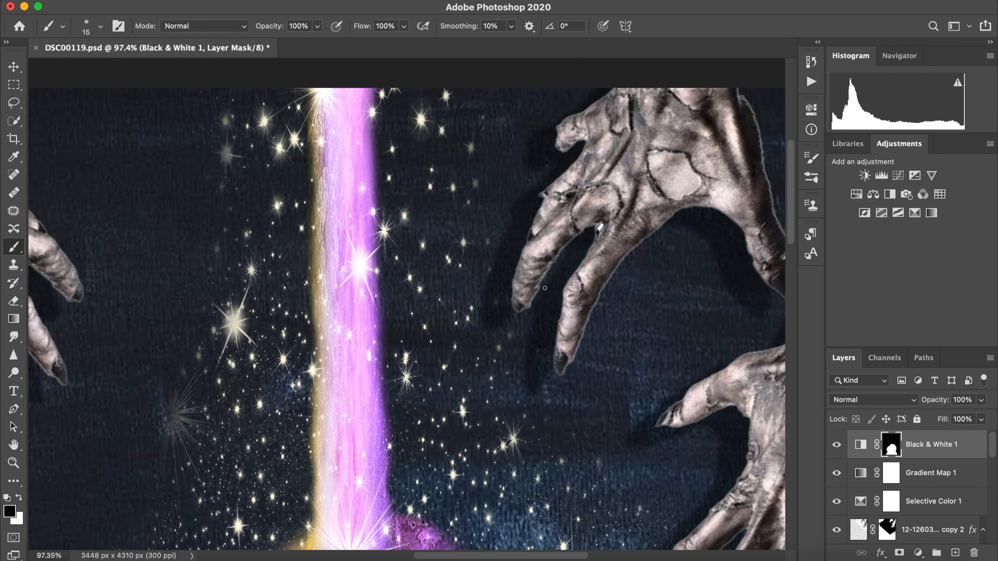
scroll(545, 287, "left", 10)
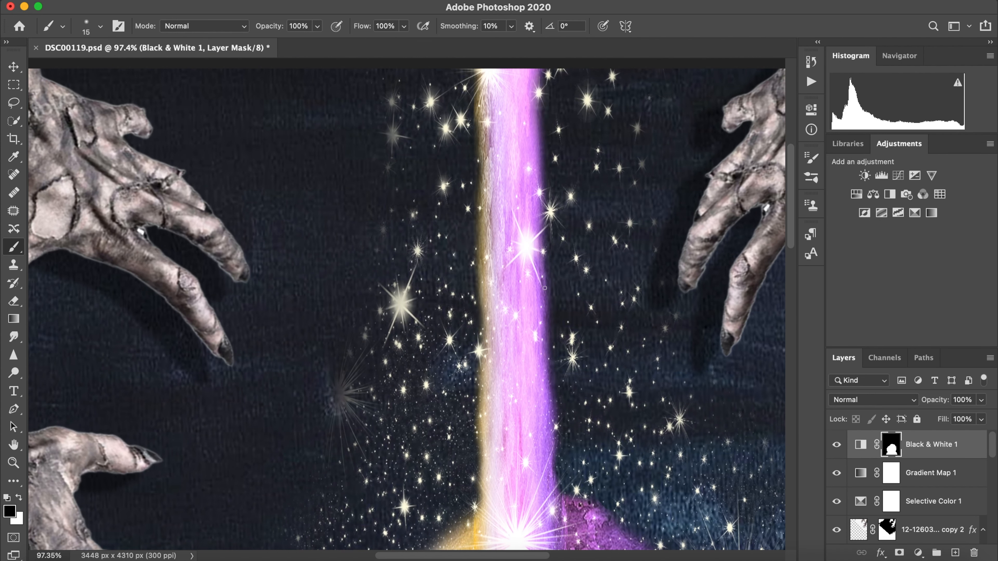
scroll(544, 288, "left", 8)
scroll(545, 288, "down", 2)
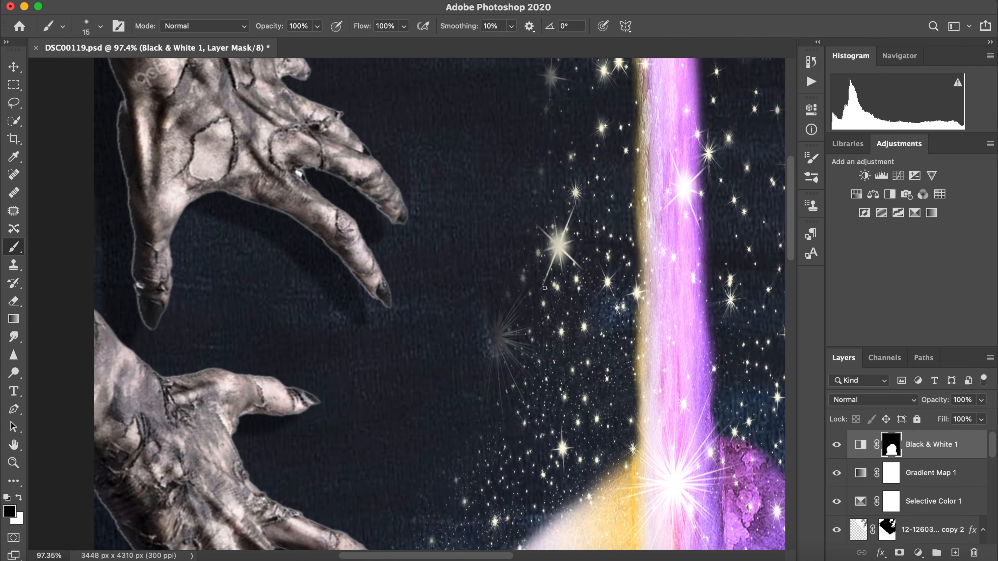
scroll(544, 288, "down", 5)
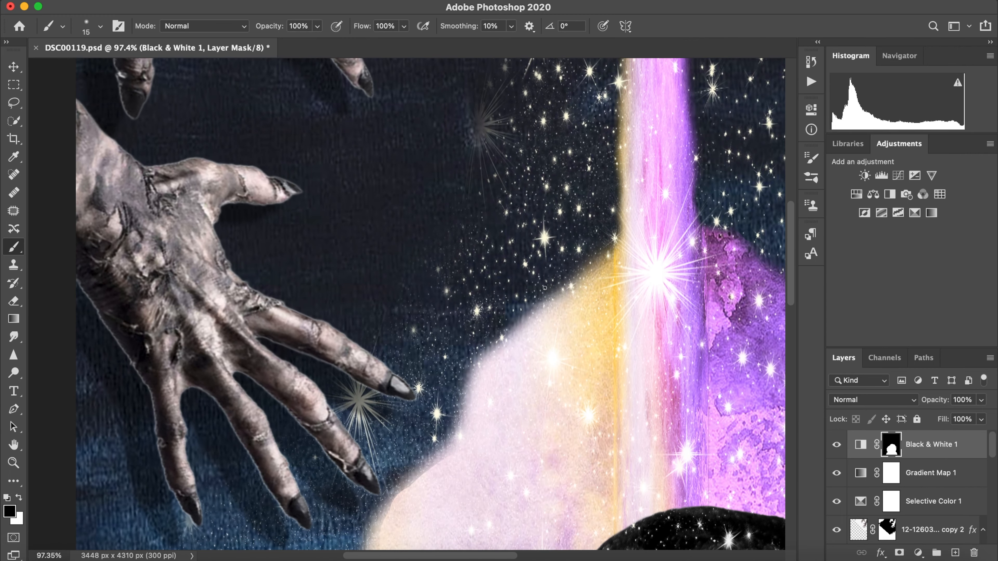
scroll(544, 288, "down", 10)
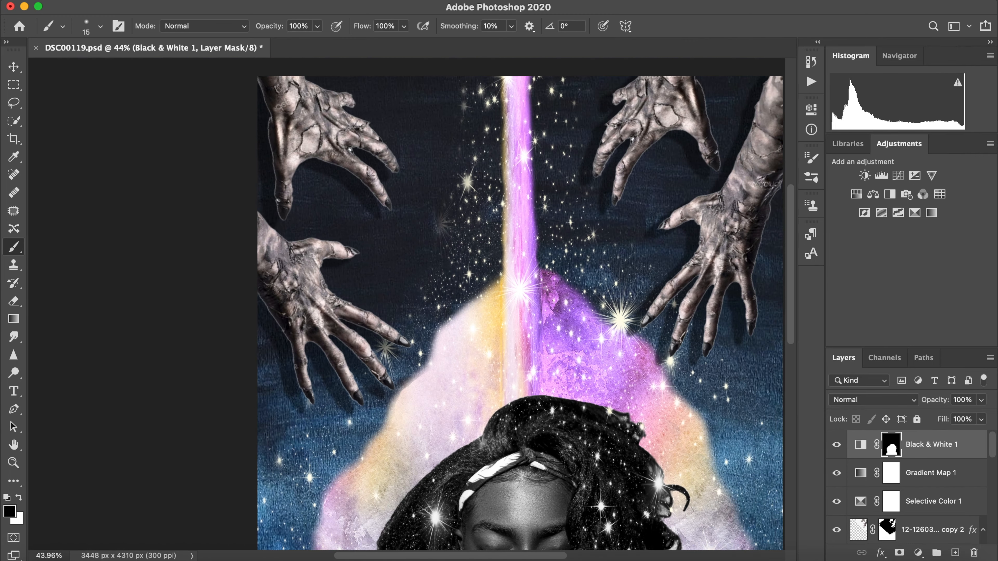
scroll(545, 288, "down", 1)
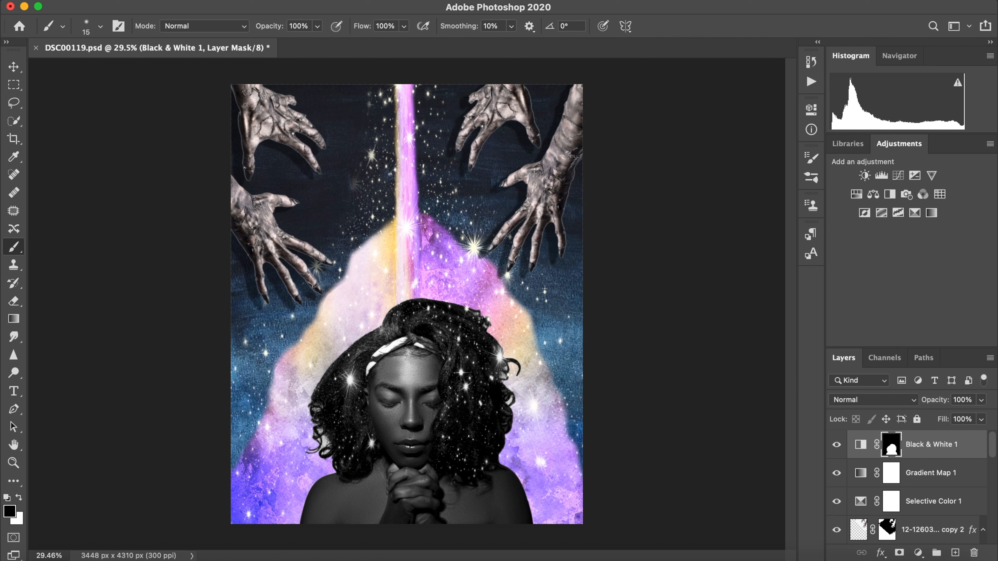
scroll(392, 356, "down", 1)
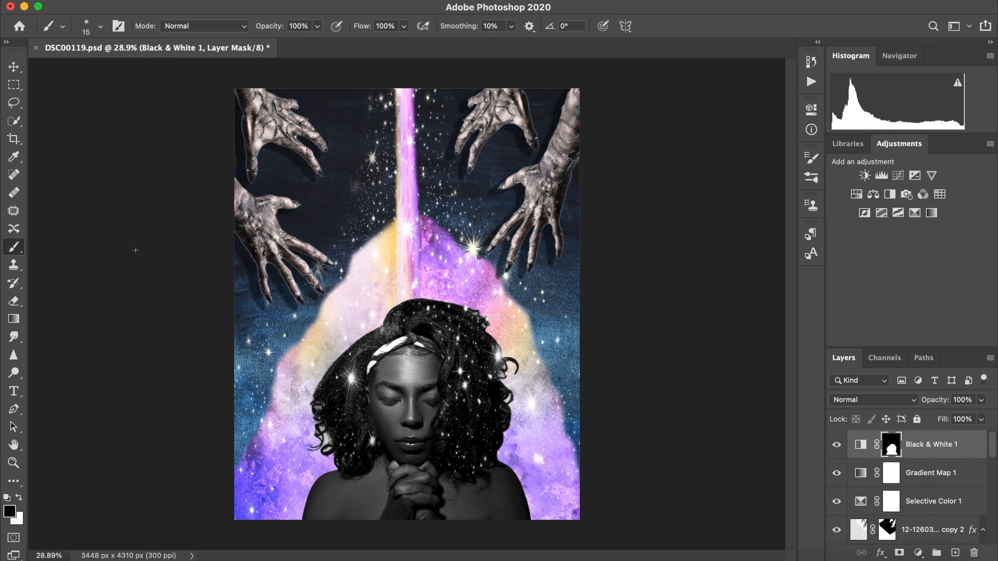